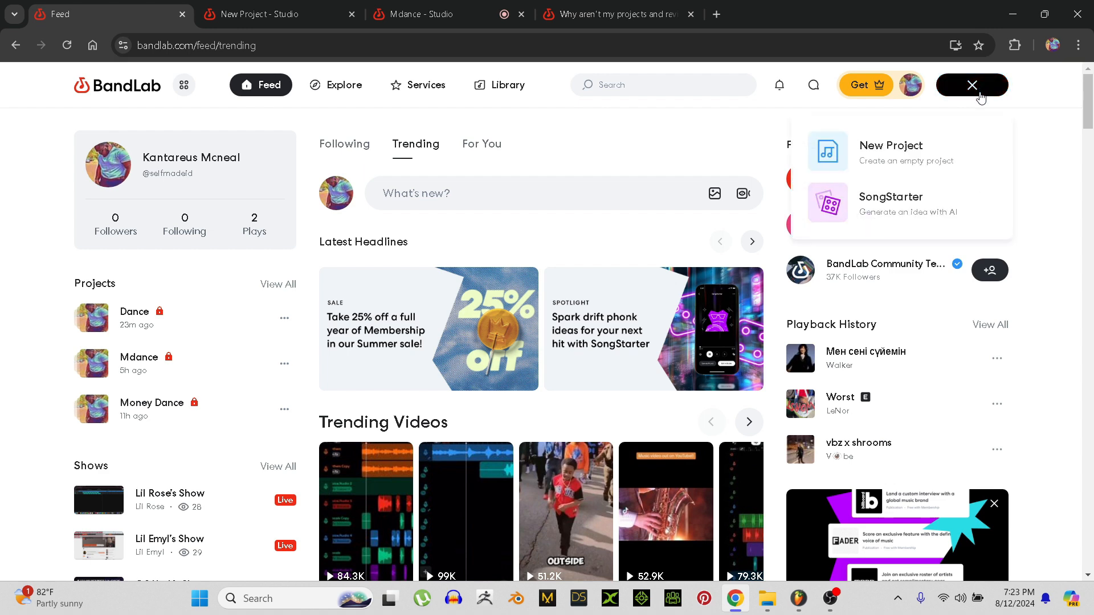
- Create an empty project with a Voice/Audio track and close the duplicate New Project browser tab
click(913, 164)
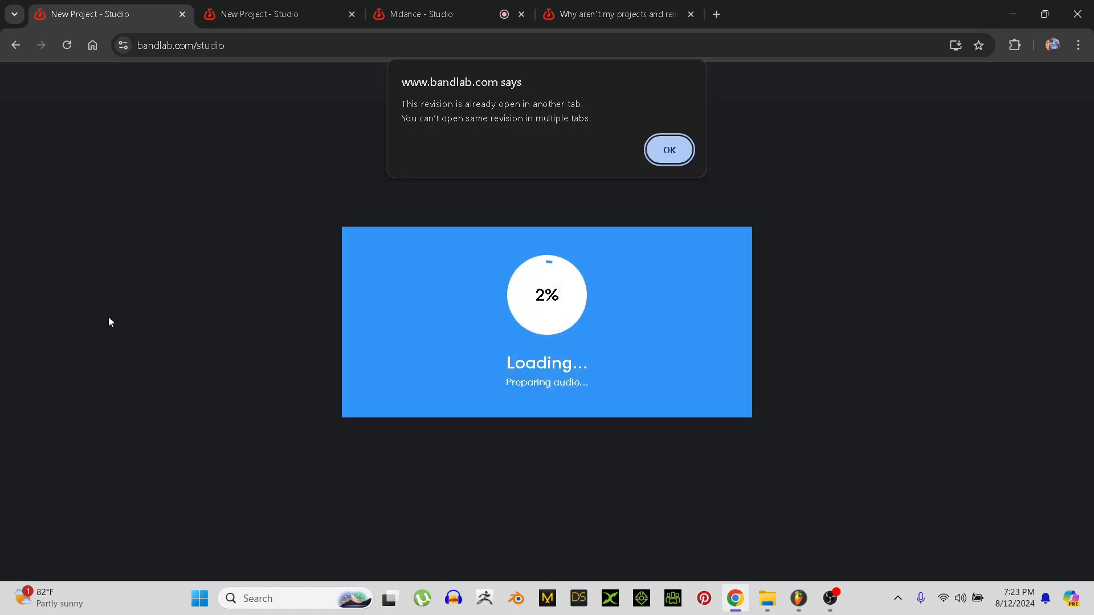
click(675, 149)
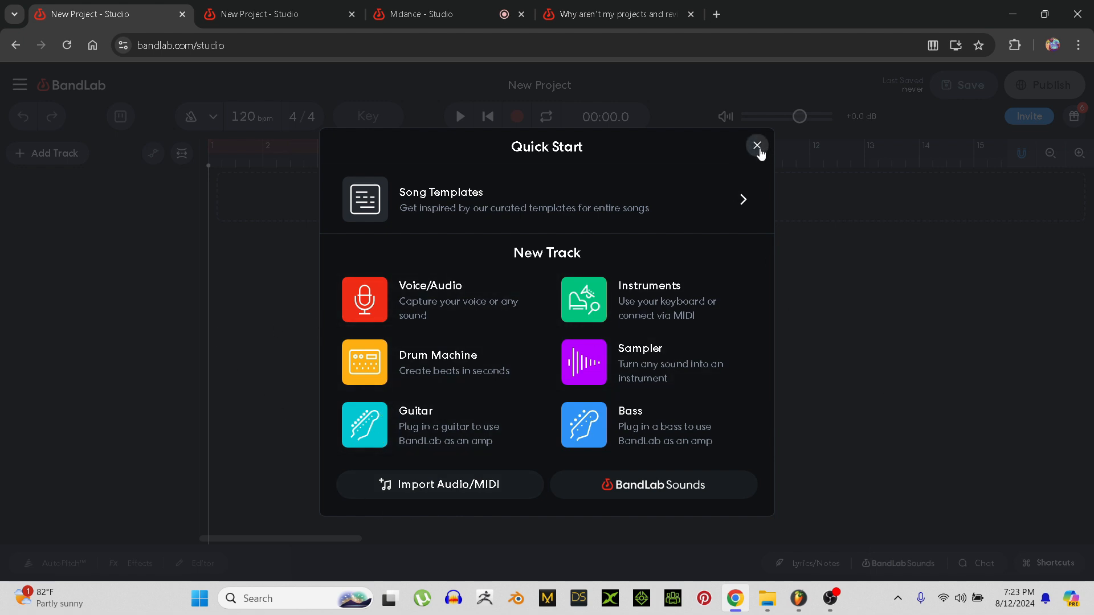
click(420, 307)
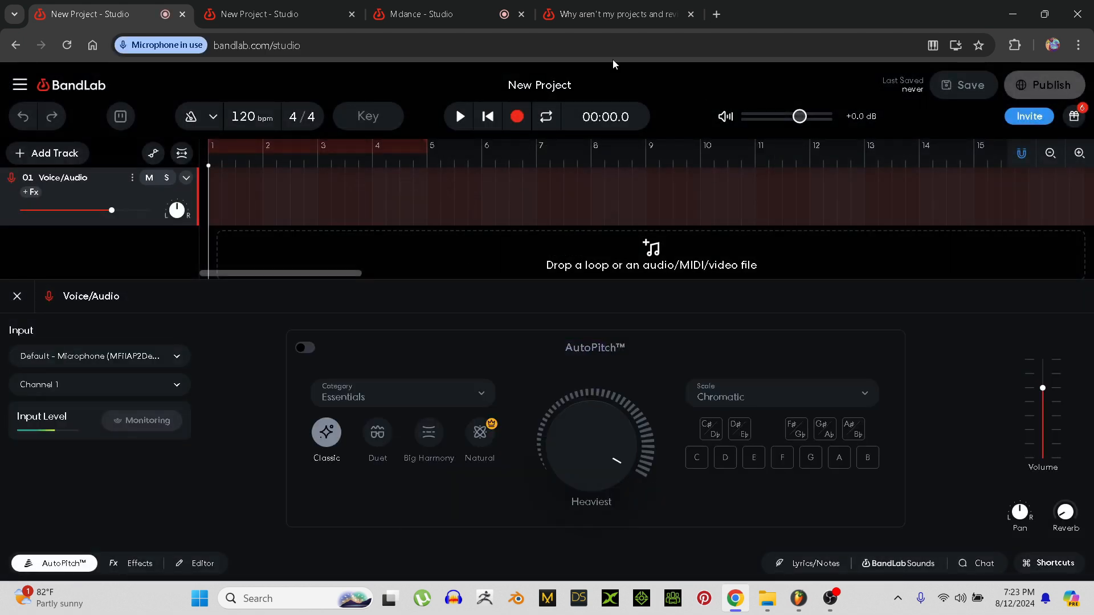
click(351, 14)
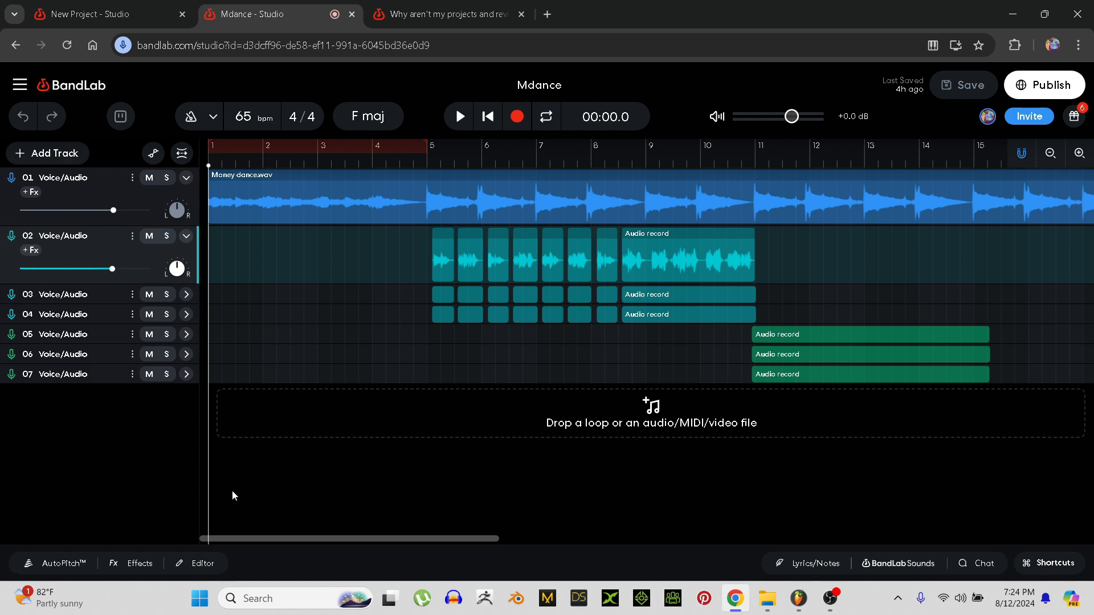
- Open the voice settings of track 02 and try out input monitoring, switching it on and back off
click(55, 564)
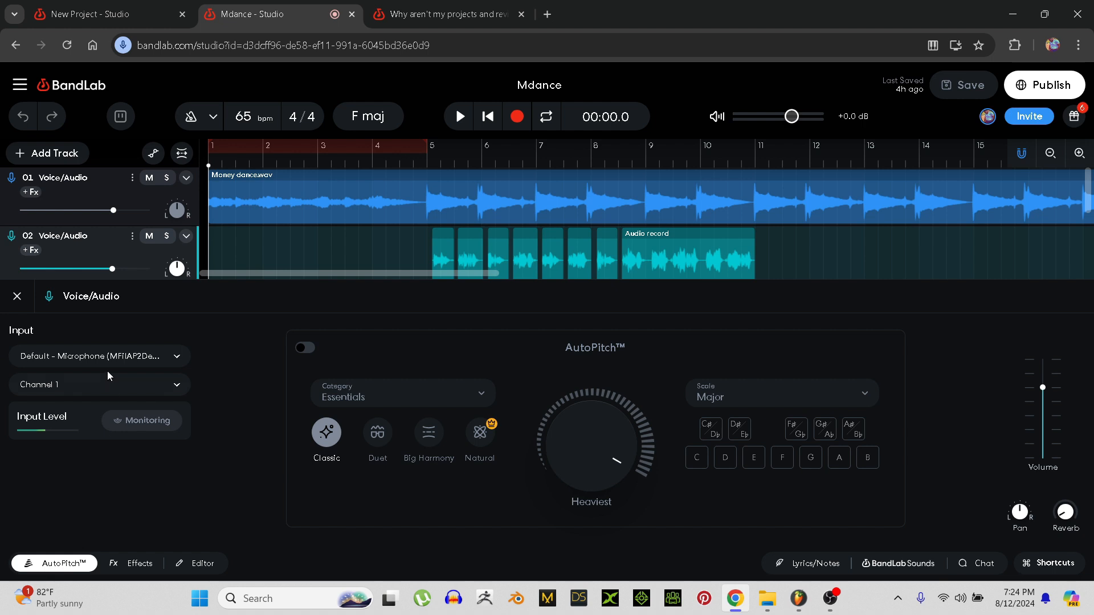
click(143, 429)
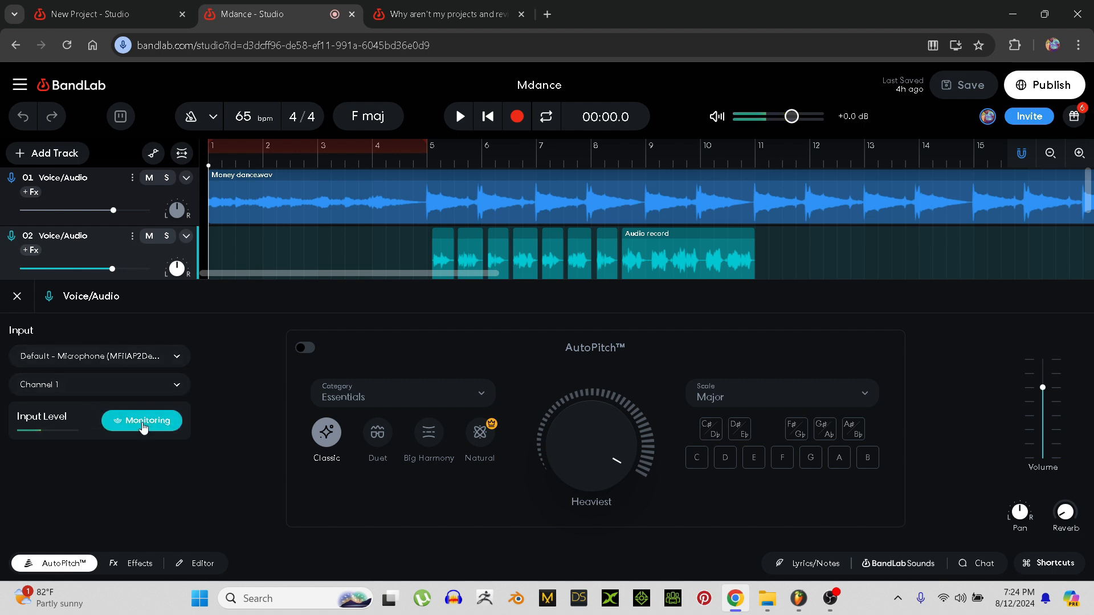
click(143, 426)
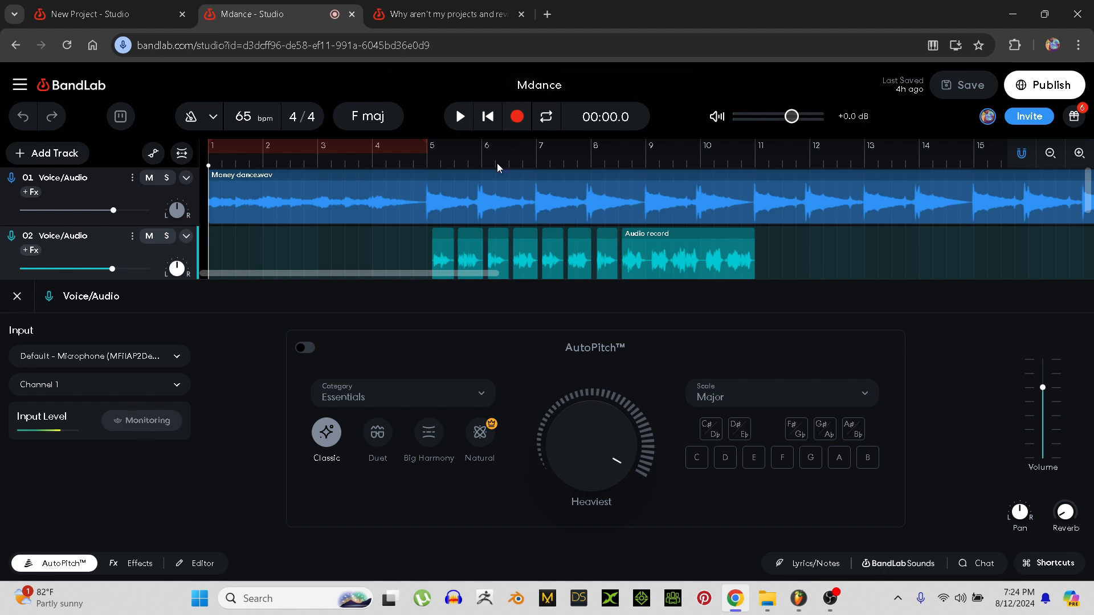
- Try to run the Round-trip Latency Correction test and close it
click(20, 86)
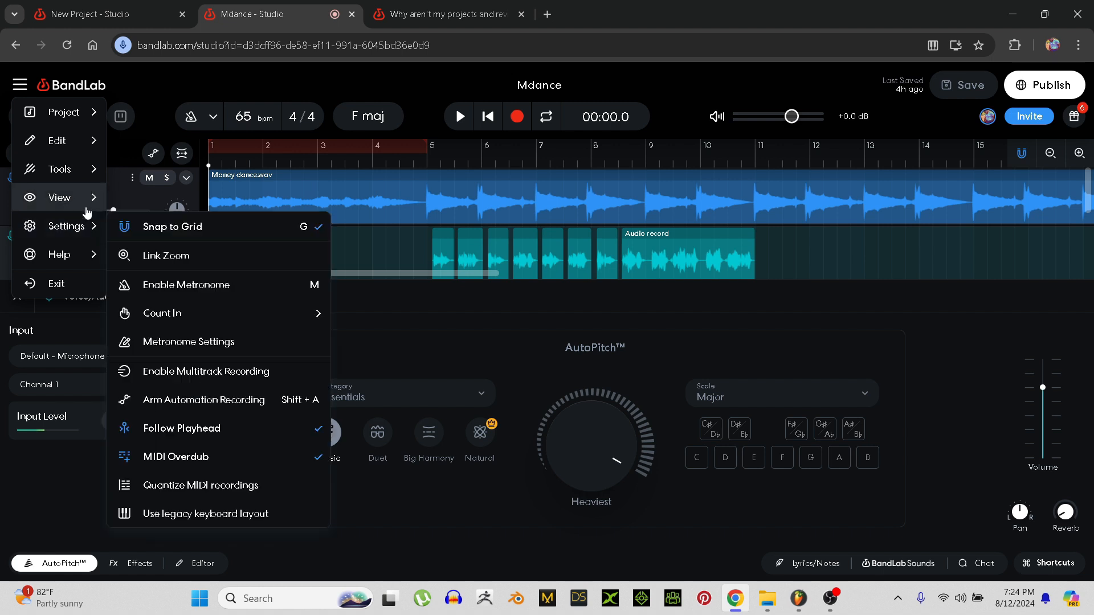
mouse_move(89, 197)
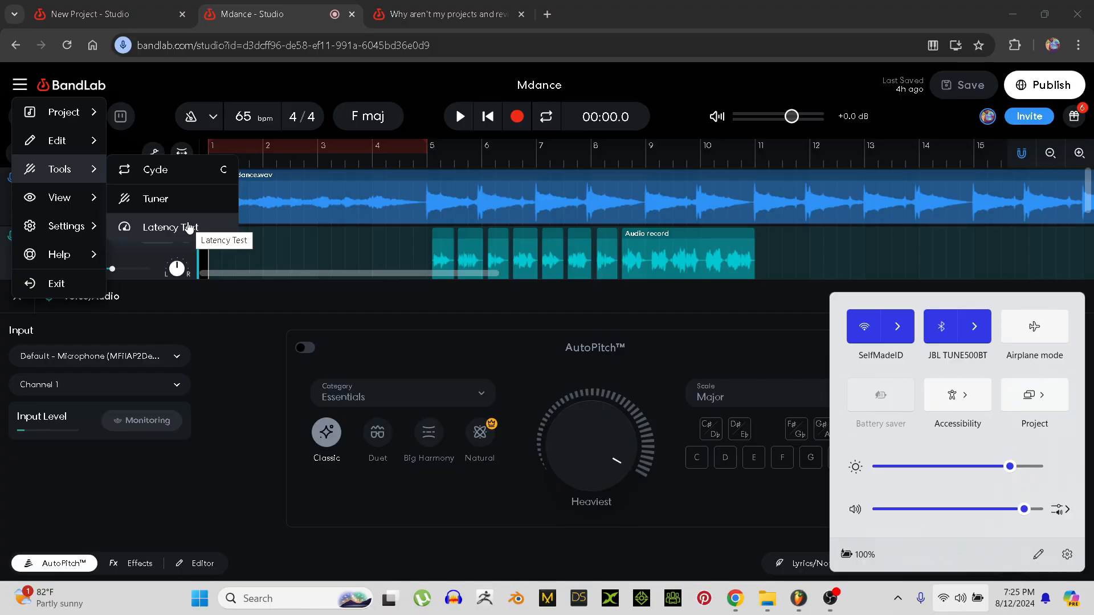
click(190, 228)
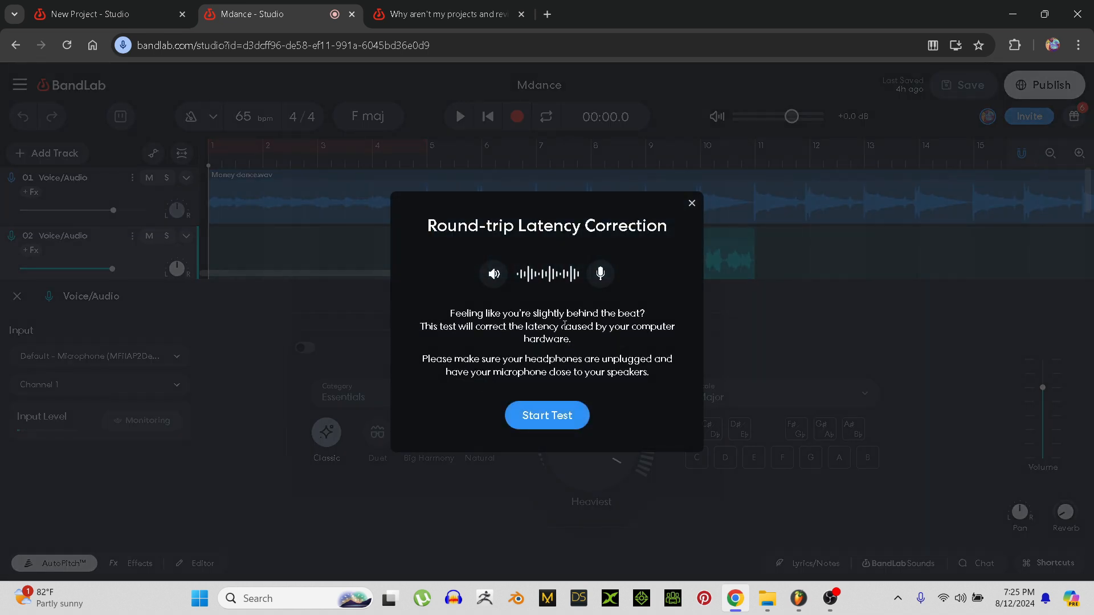
click(541, 418)
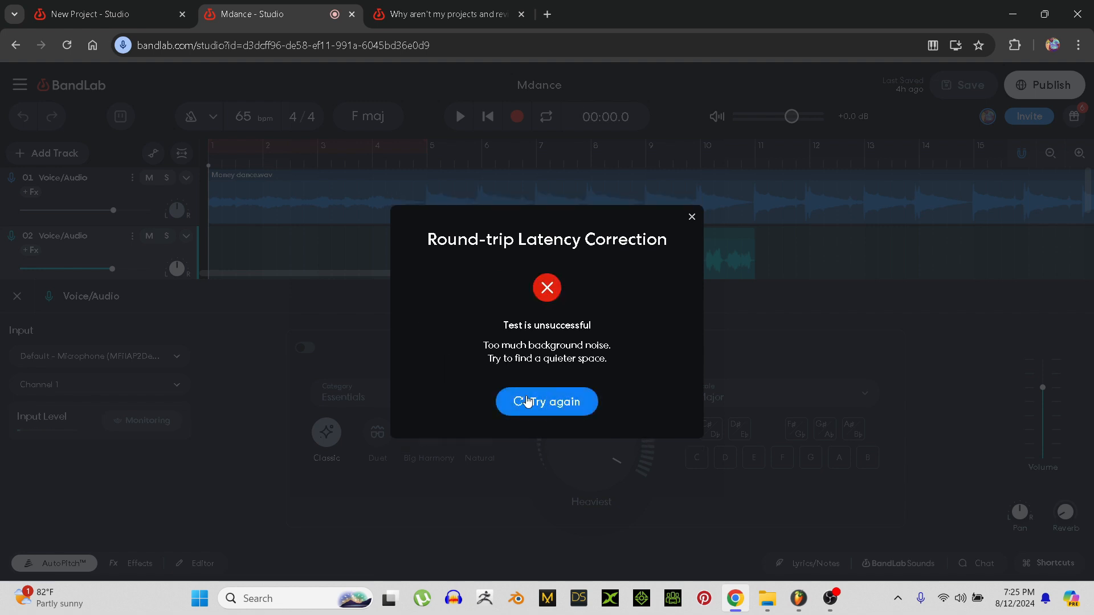
click(692, 218)
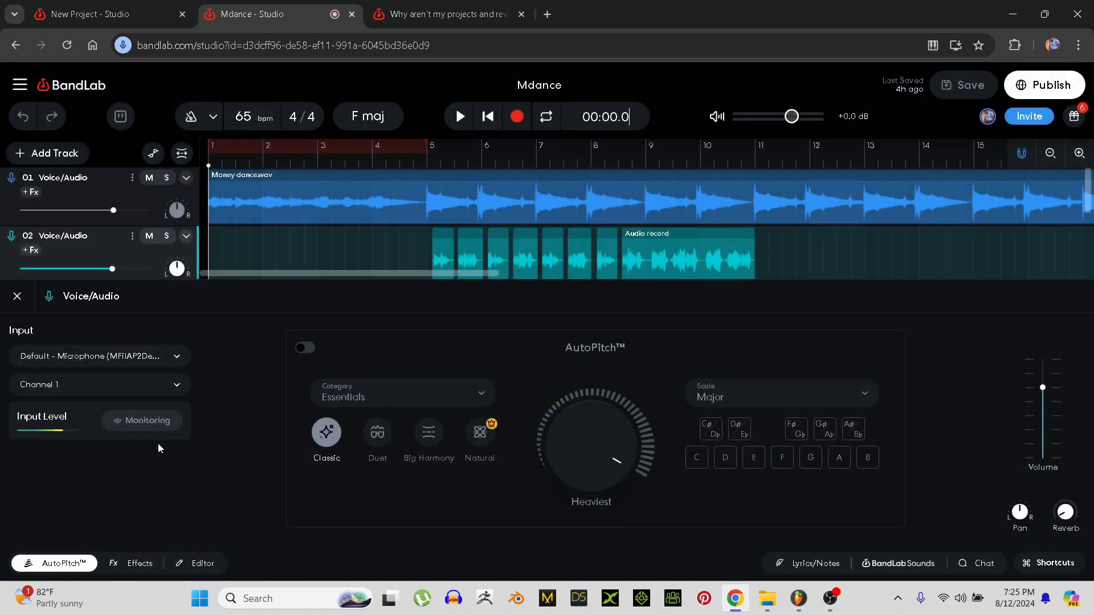
- Turn on AutoPitch for track 02 with the Classic effect and the F Major scale
mouse_move(1073, 528)
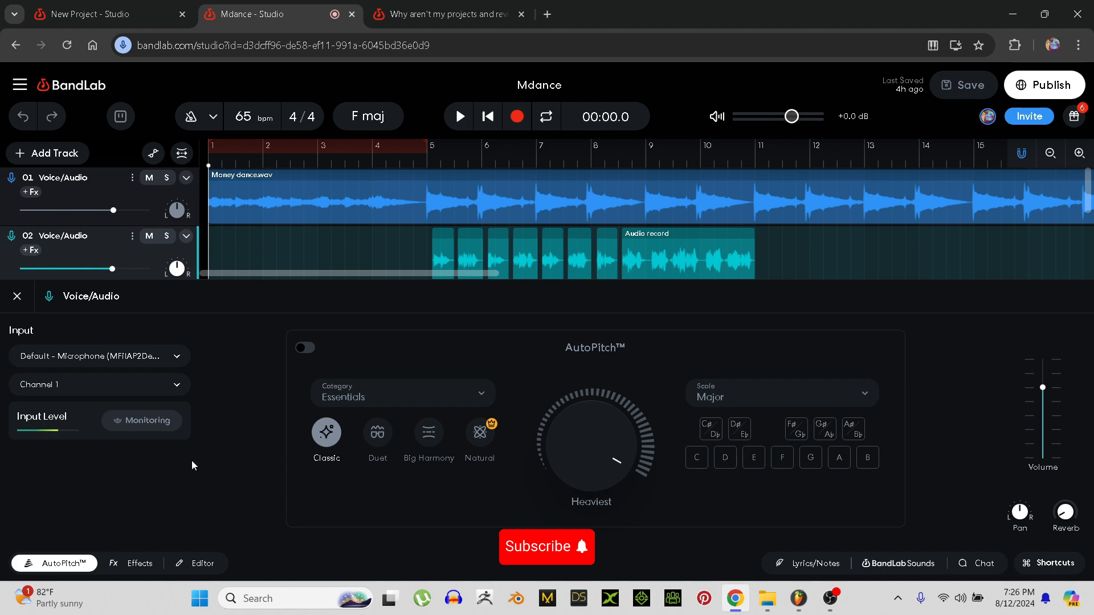
click(305, 347)
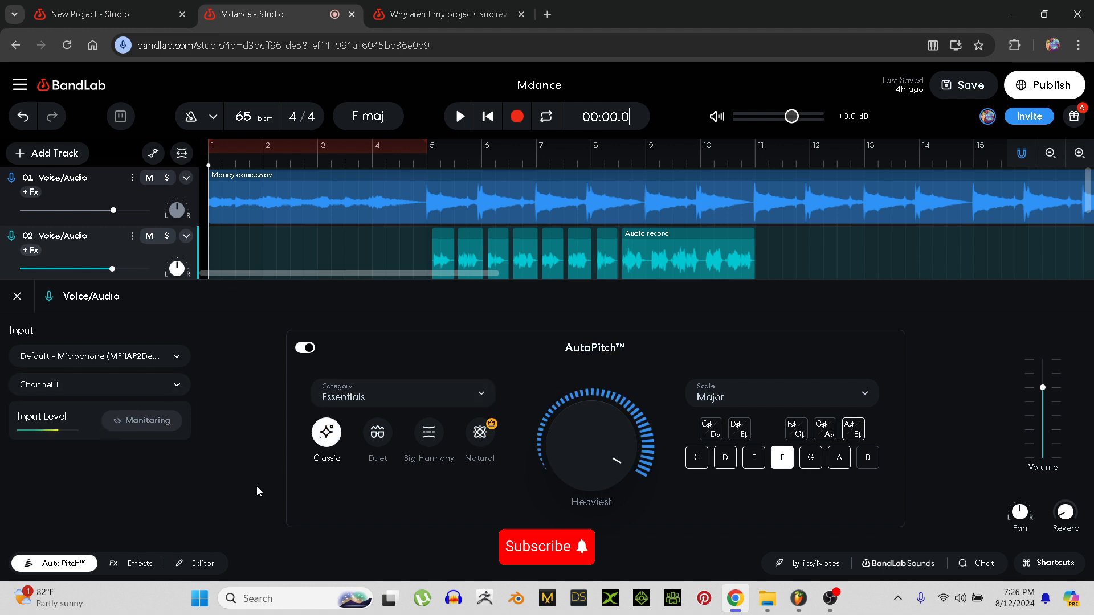
mouse_move(593, 442)
mouse_move(608, 461)
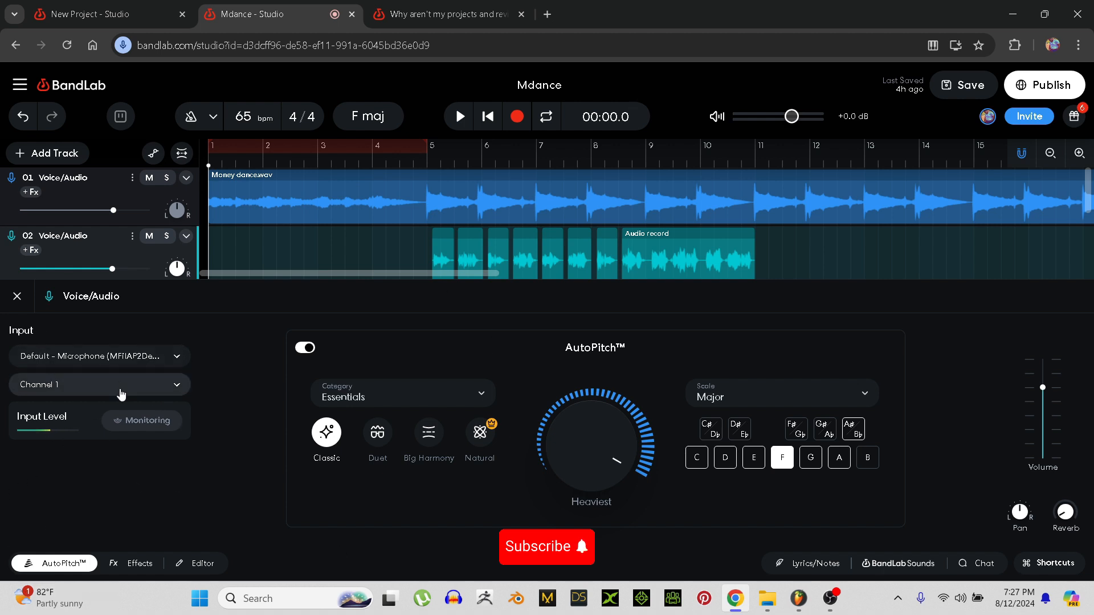
- Rename track 02 as Main Hook
click(136, 242)
click(134, 238)
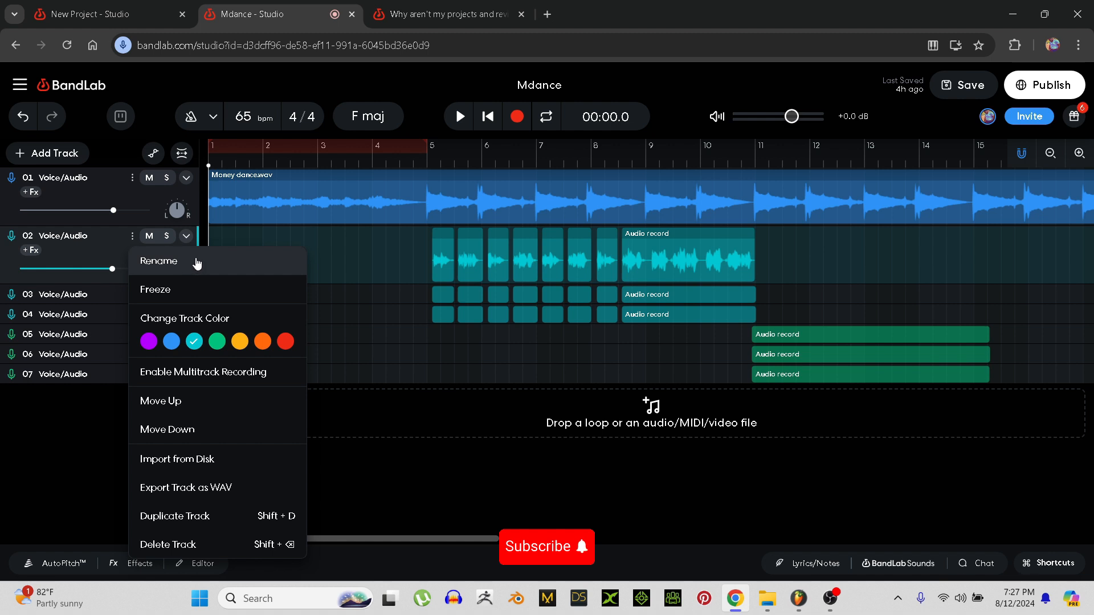
click(195, 260)
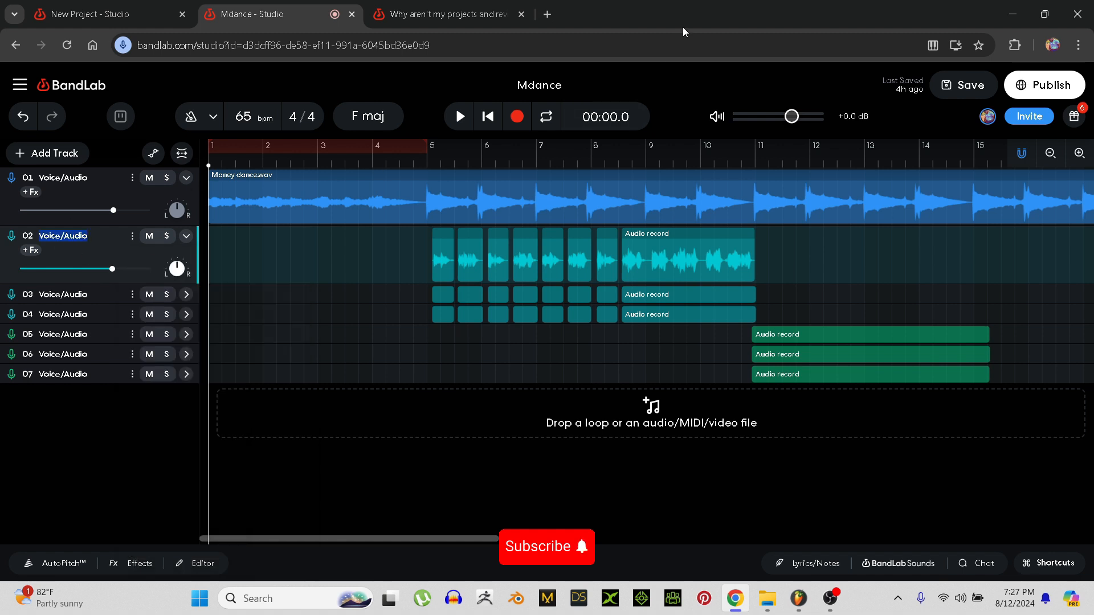
text(Main Hook)
- Lower the volumes of the Main Hook track and track 01 slightly, and collapse the Main Hook track
drag(112, 270, 110, 272)
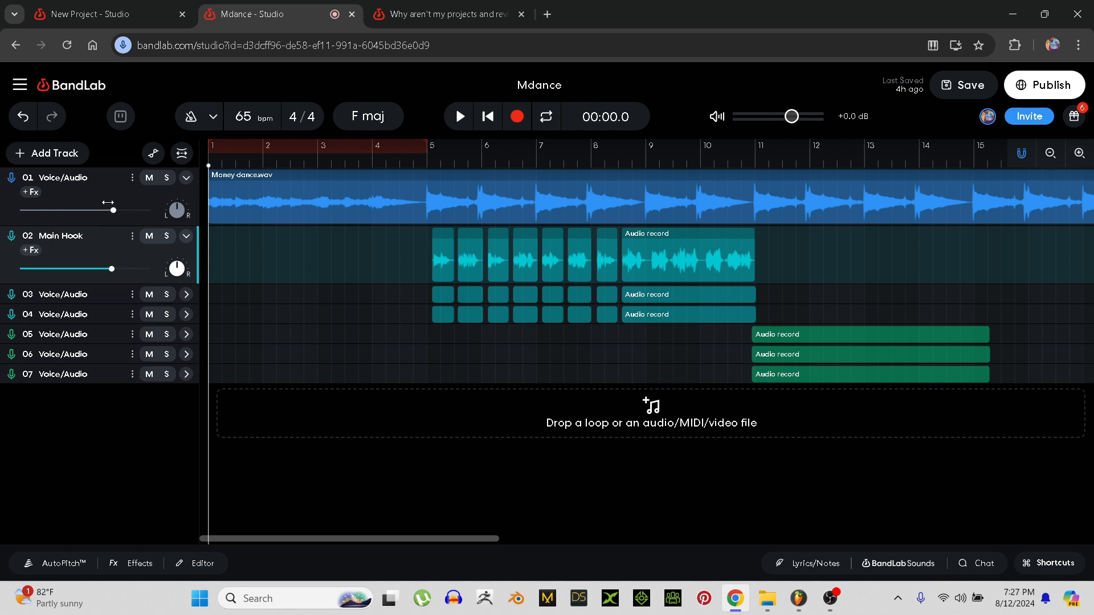
mouse_move(113, 210)
mouse_down()
mouse_move(82, 209)
mouse_move(108, 216)
mouse_up()
click(186, 236)
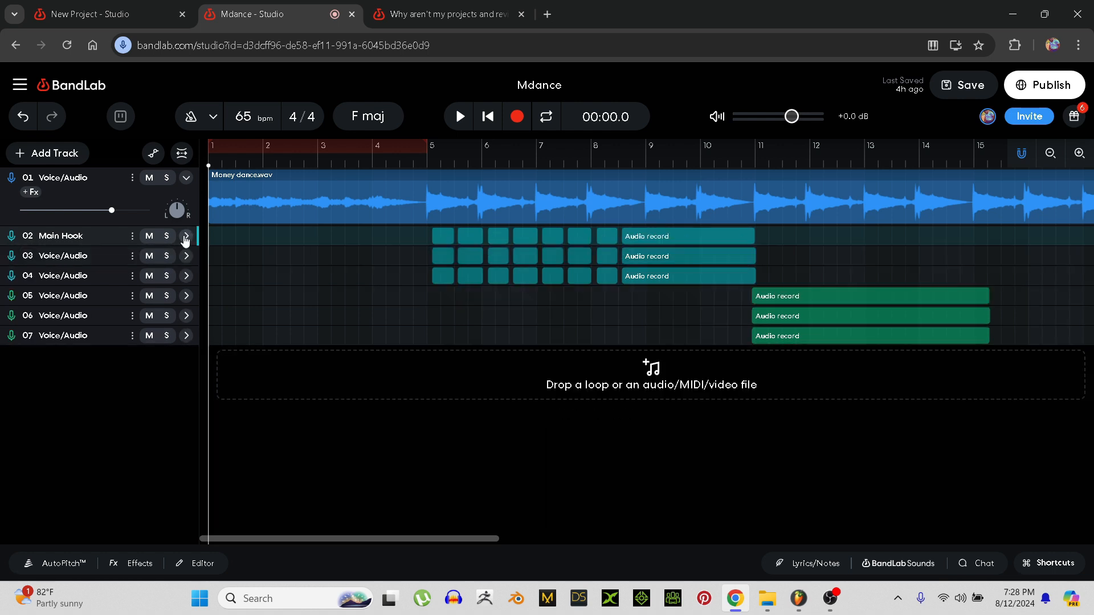
click(186, 236)
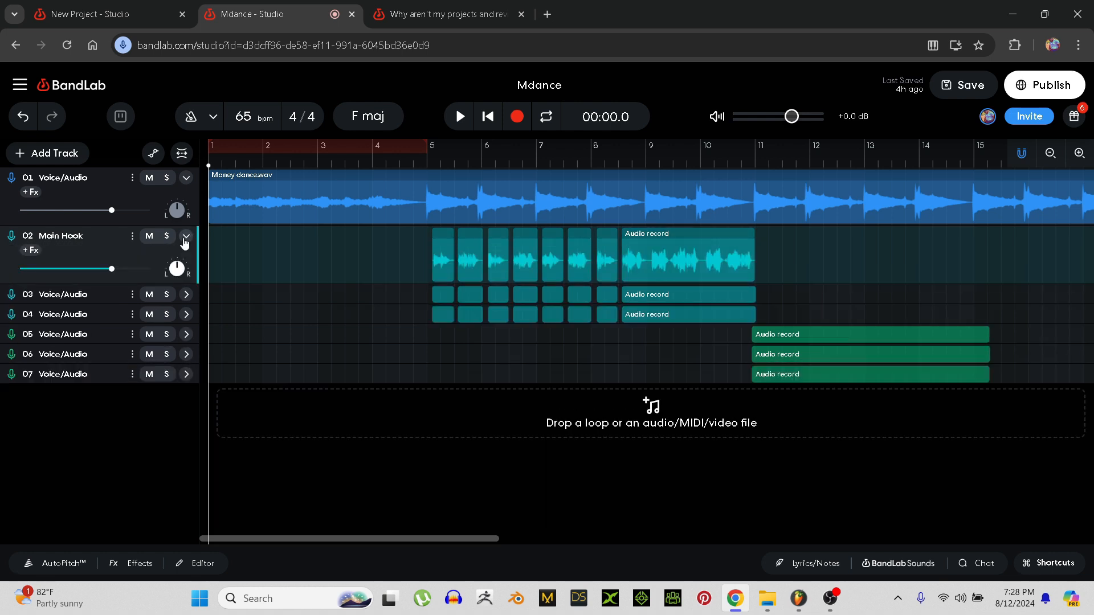
click(186, 236)
- Expand track 03, raise its volume very slightly and rename it as L Hook
click(187, 256)
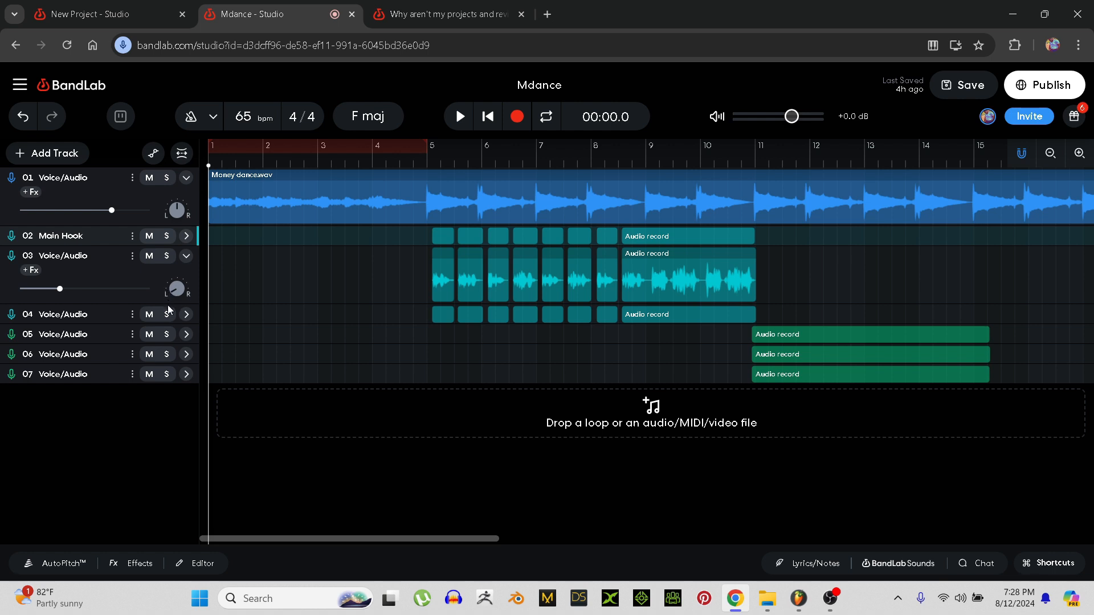
mouse_move(60, 289)
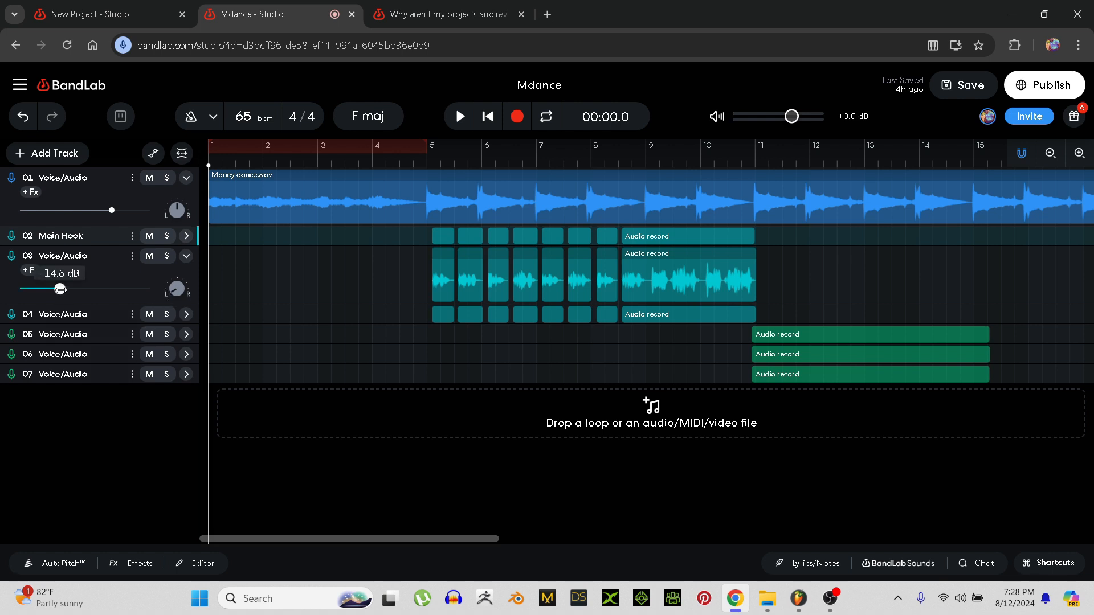
drag(60, 290, 61, 289)
click(132, 259)
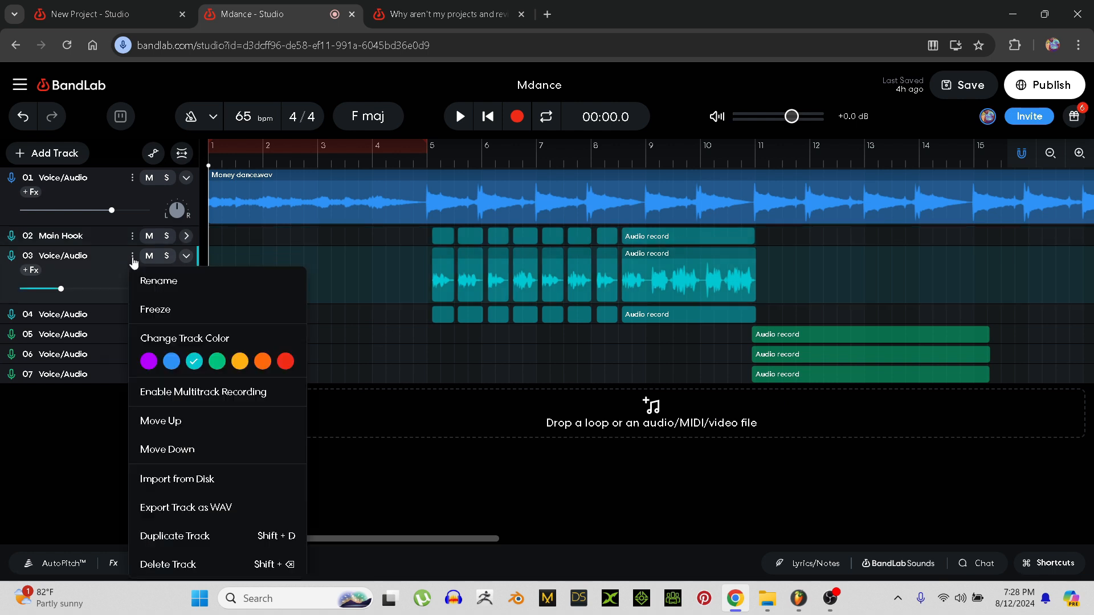
click(188, 282)
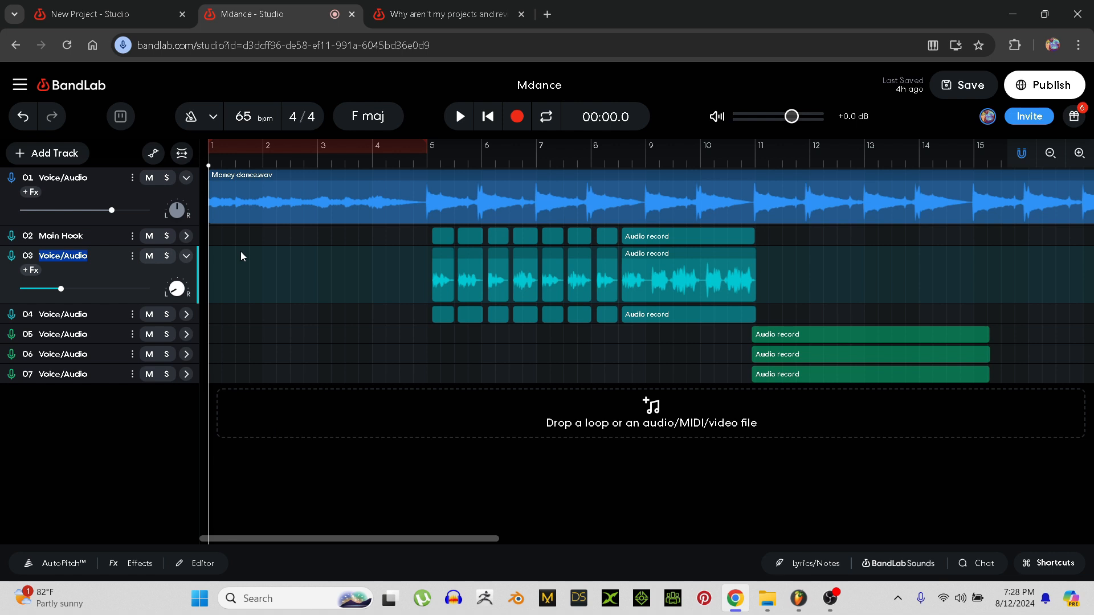
text(L Hook)
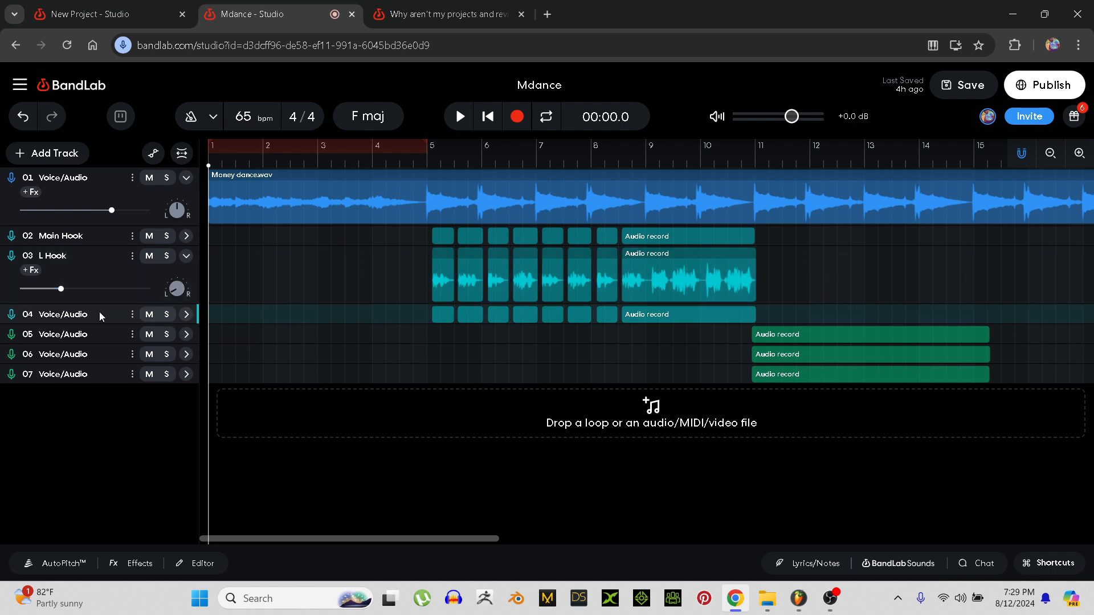
- Rename track 04 as R Hook and leave the track collapsed
click(187, 317)
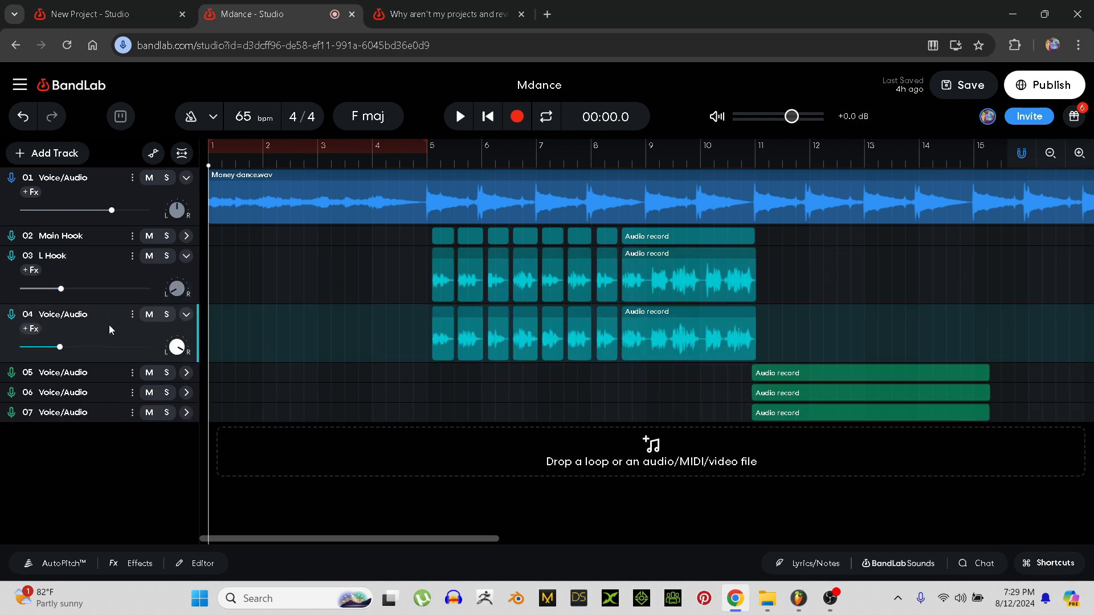
click(131, 321)
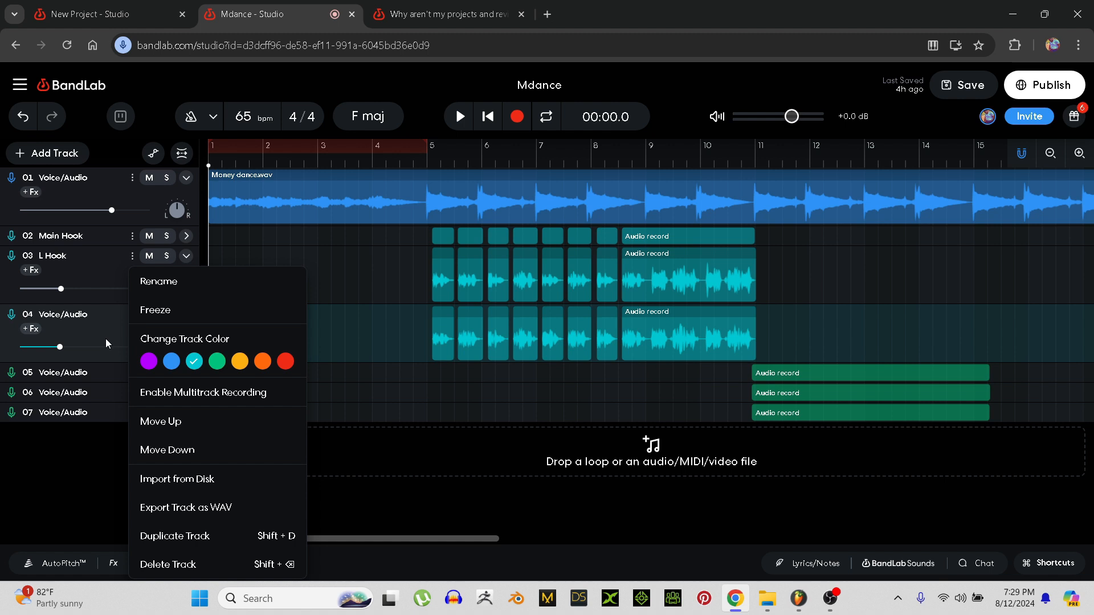
click(175, 286)
text(R)
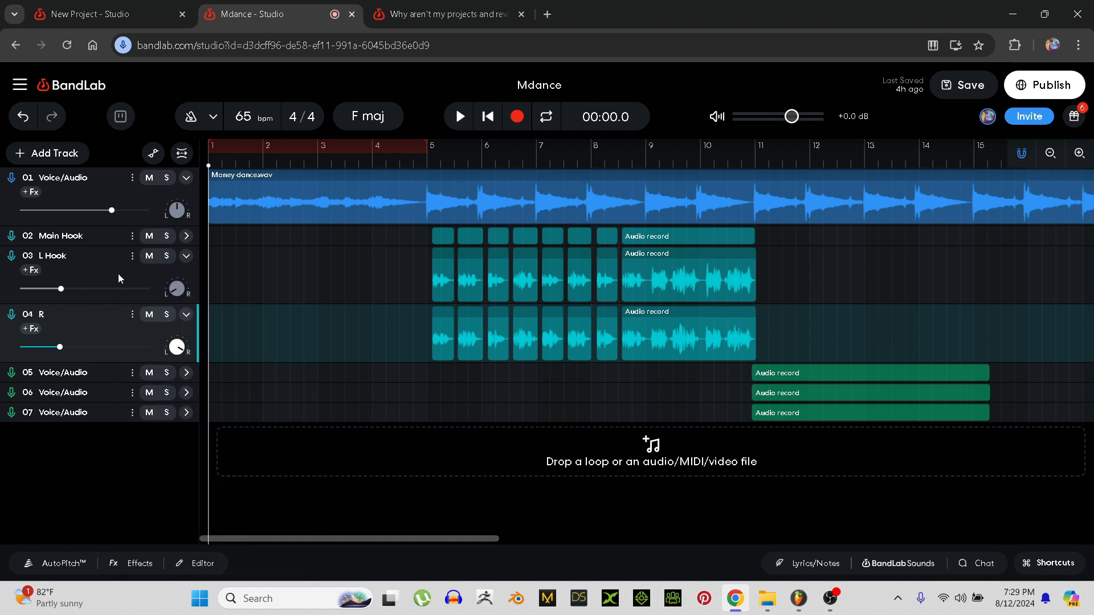
text( Hook)
click(187, 315)
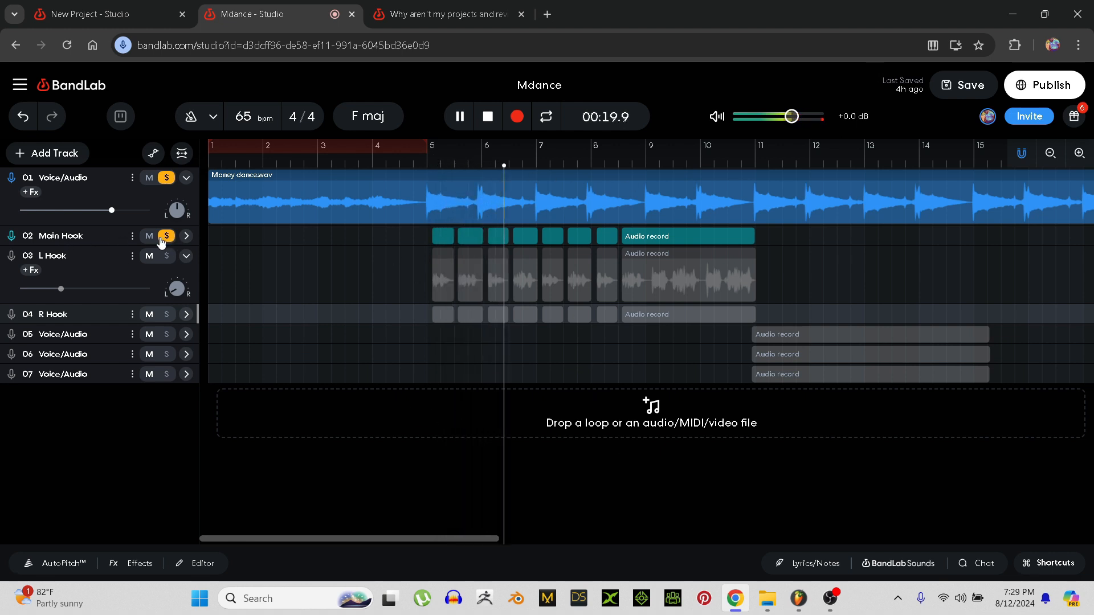
- Turn off AutoPitch on the Main Hook track while the song plays, and close its settings
click(63, 563)
click(85, 233)
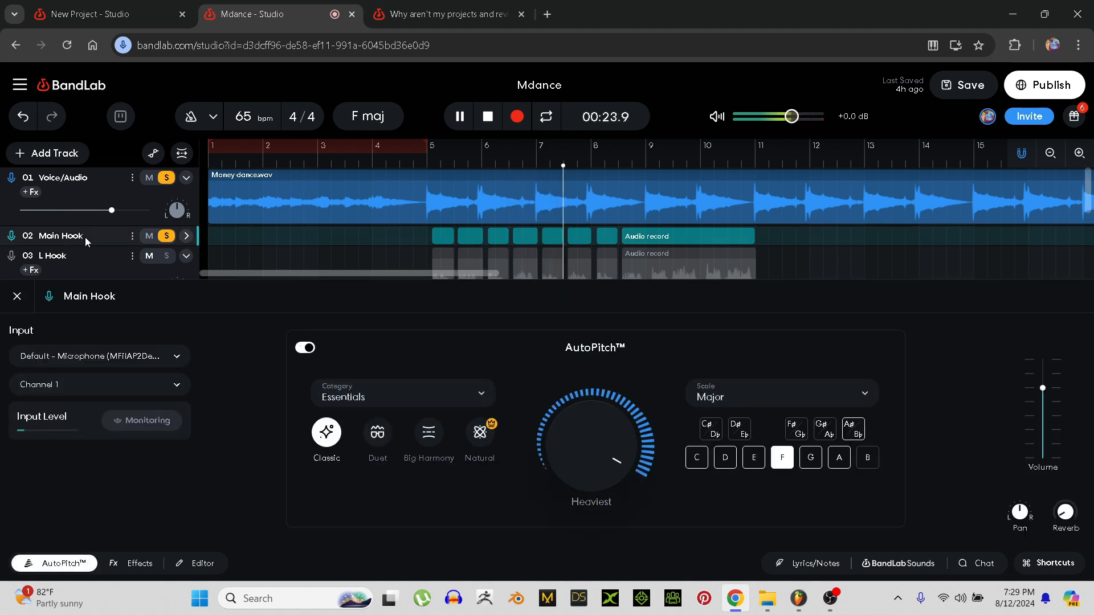
mouse_move(545, 486)
click(305, 348)
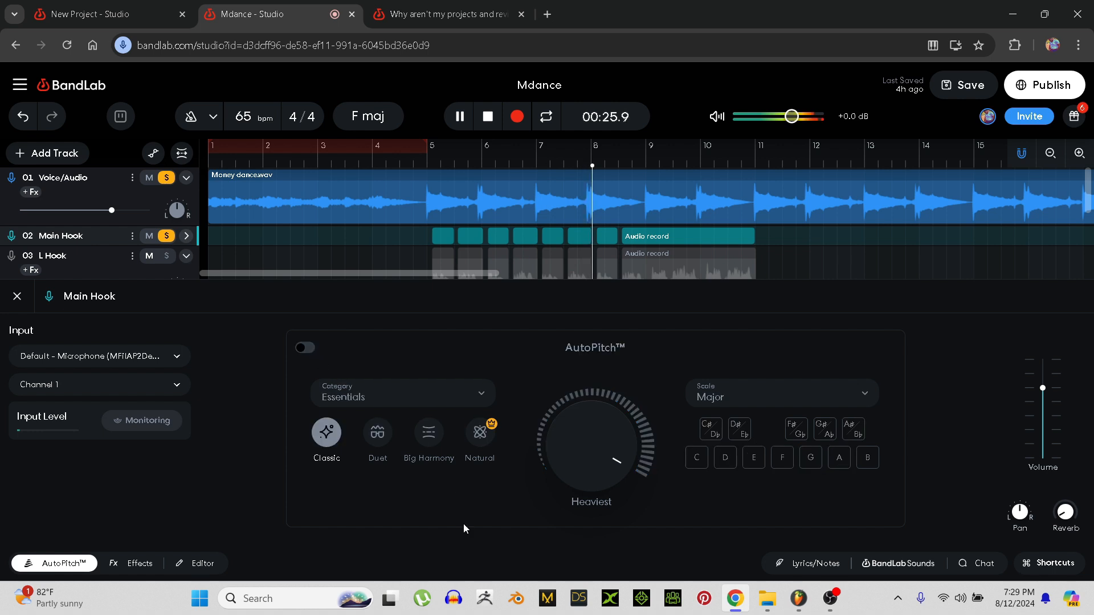
click(17, 296)
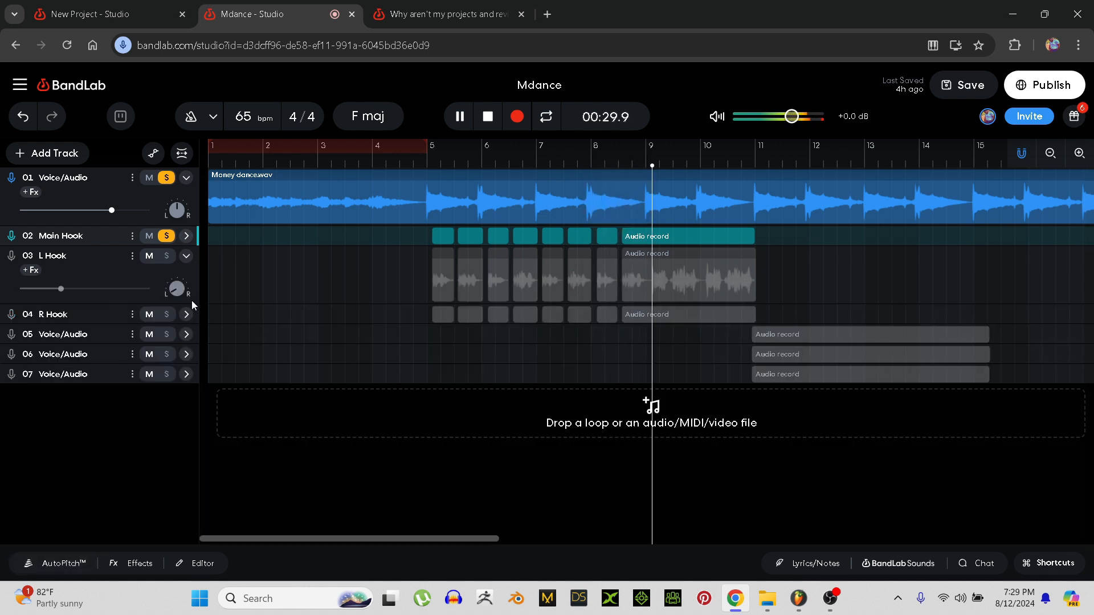
- Expand the Main Hook track, stop playback and solo the L Hook track as well
click(186, 236)
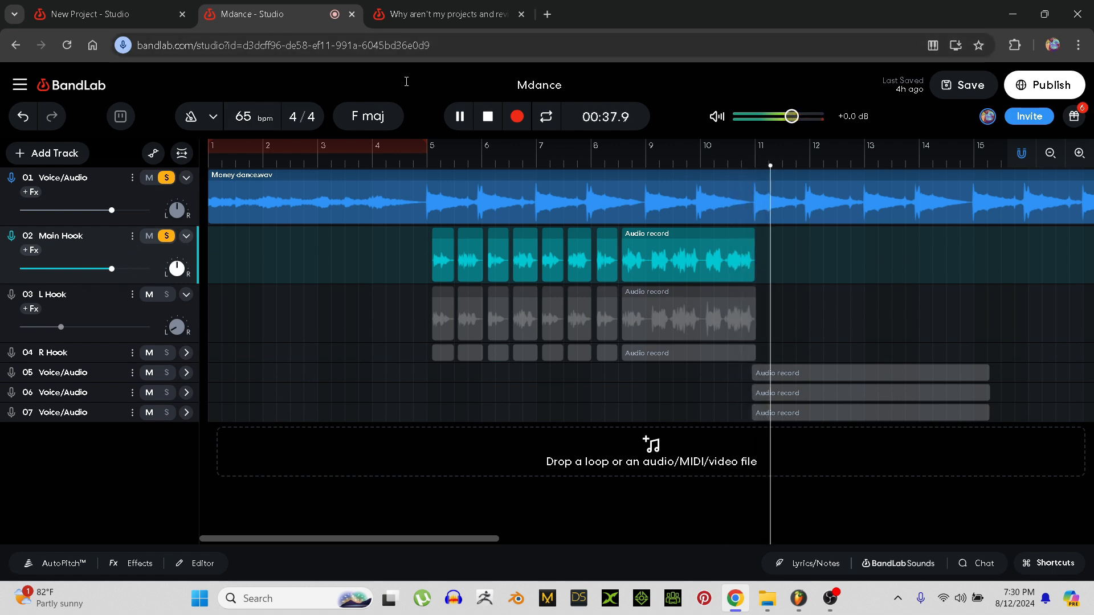
click(487, 117)
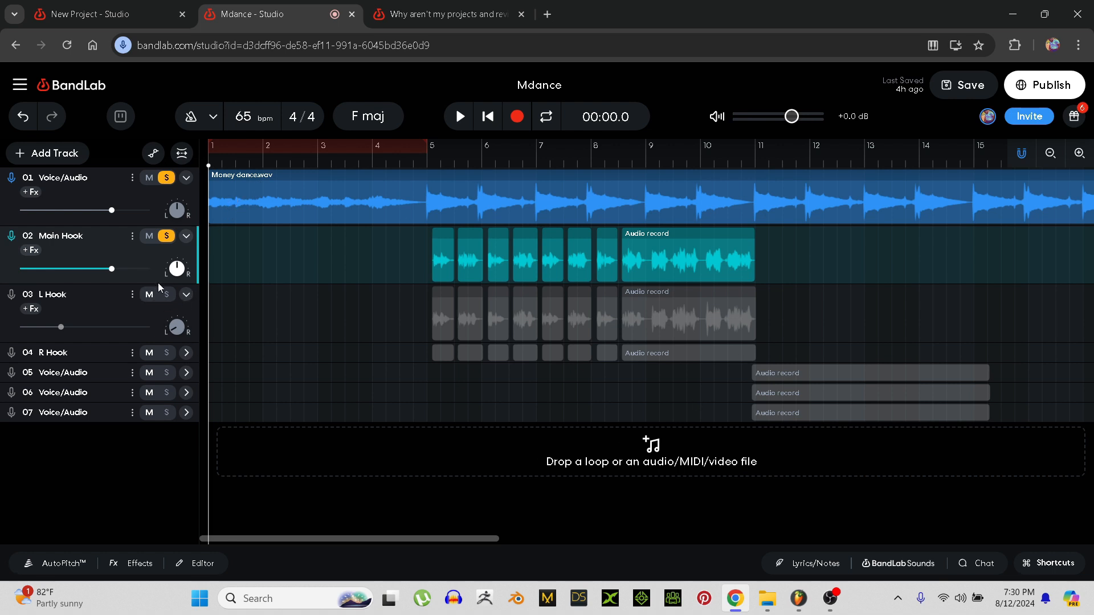
click(167, 295)
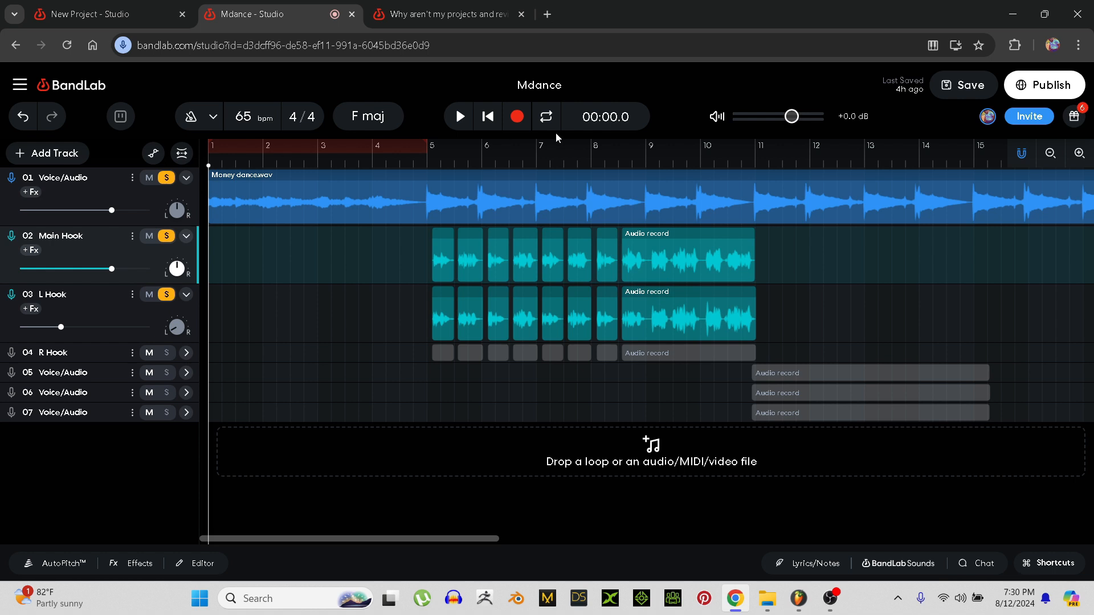
- Unsolo the Main Hook, play the L Hook with the beat from bar 5, unsolo the L Hook and stop playback
click(165, 236)
click(431, 163)
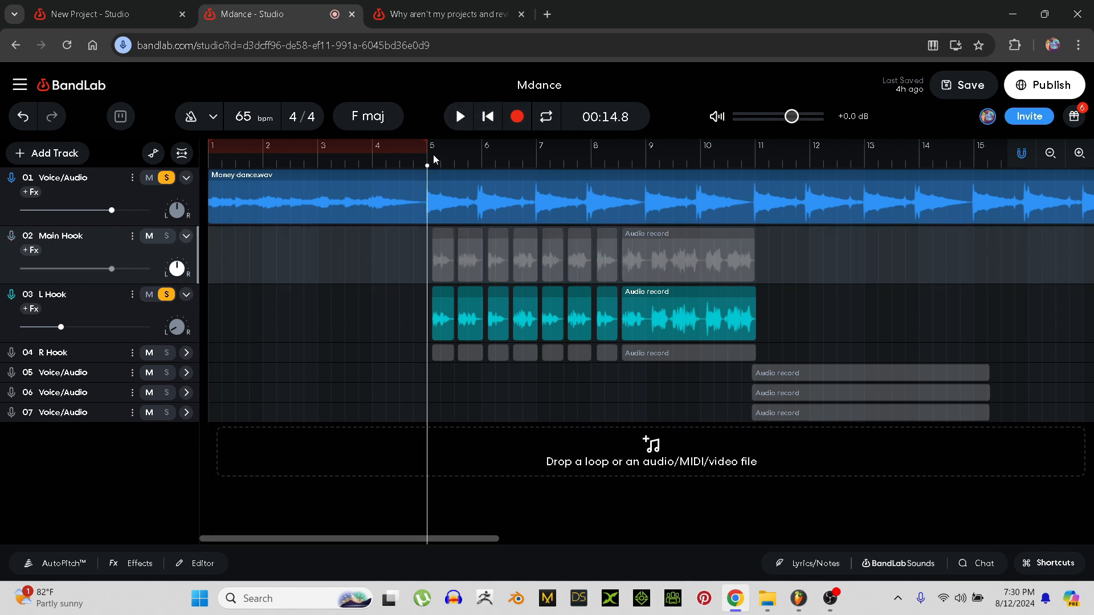
click(459, 118)
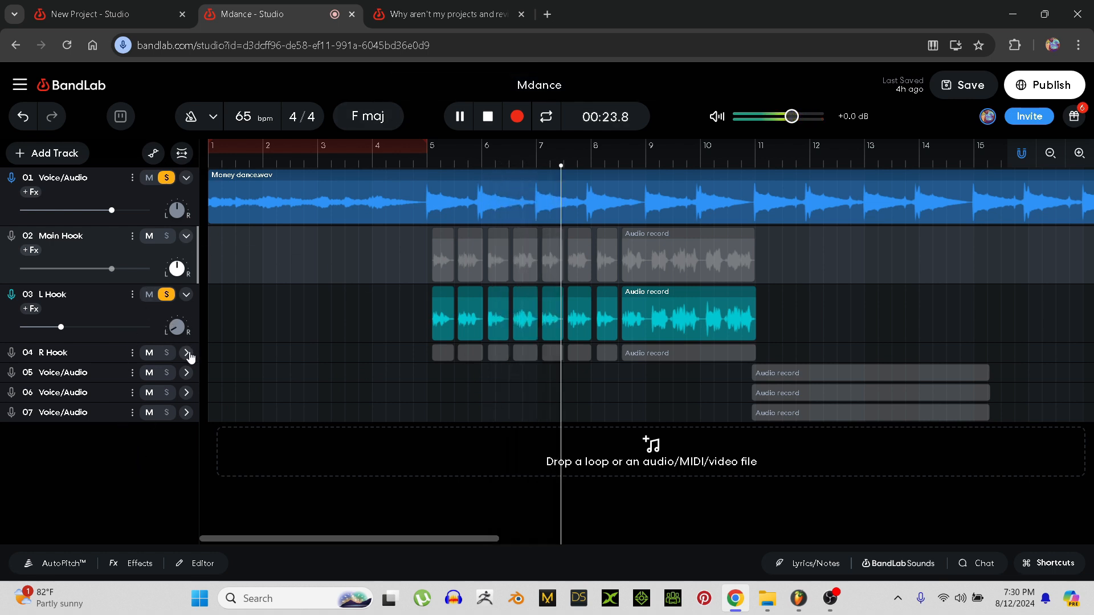
click(167, 295)
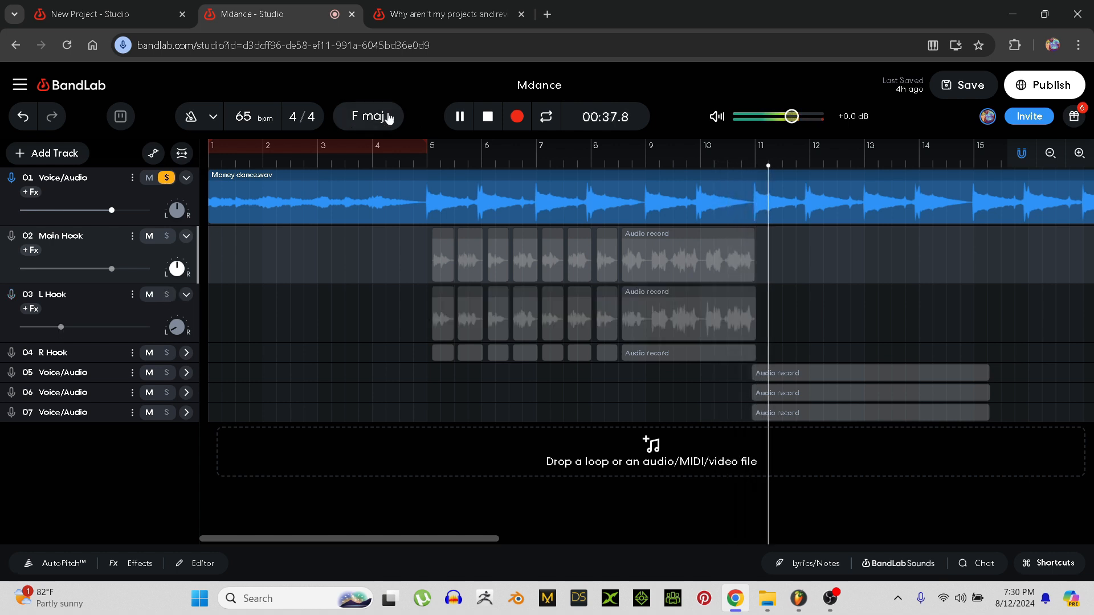
click(485, 117)
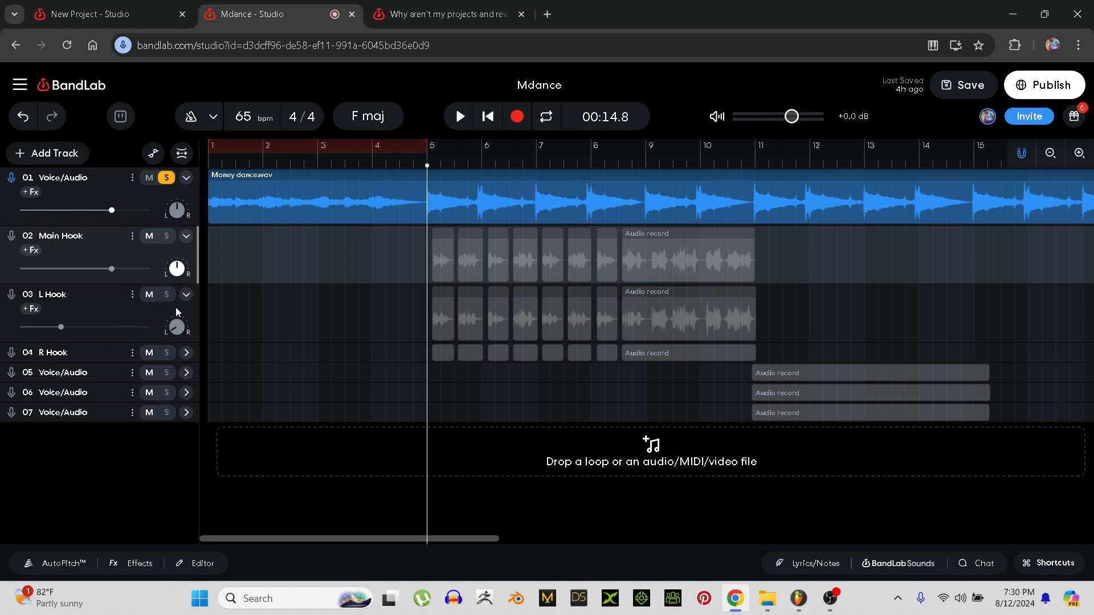
- Collapse the Main Hook and L Hook tracks and expand the R Hook track
click(187, 238)
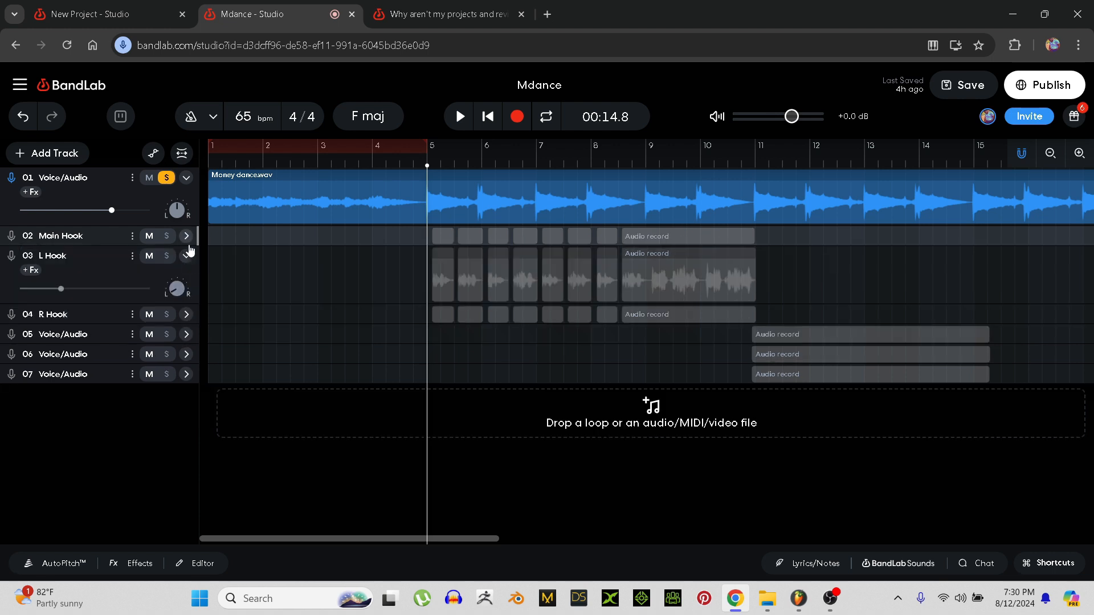
click(187, 257)
click(187, 277)
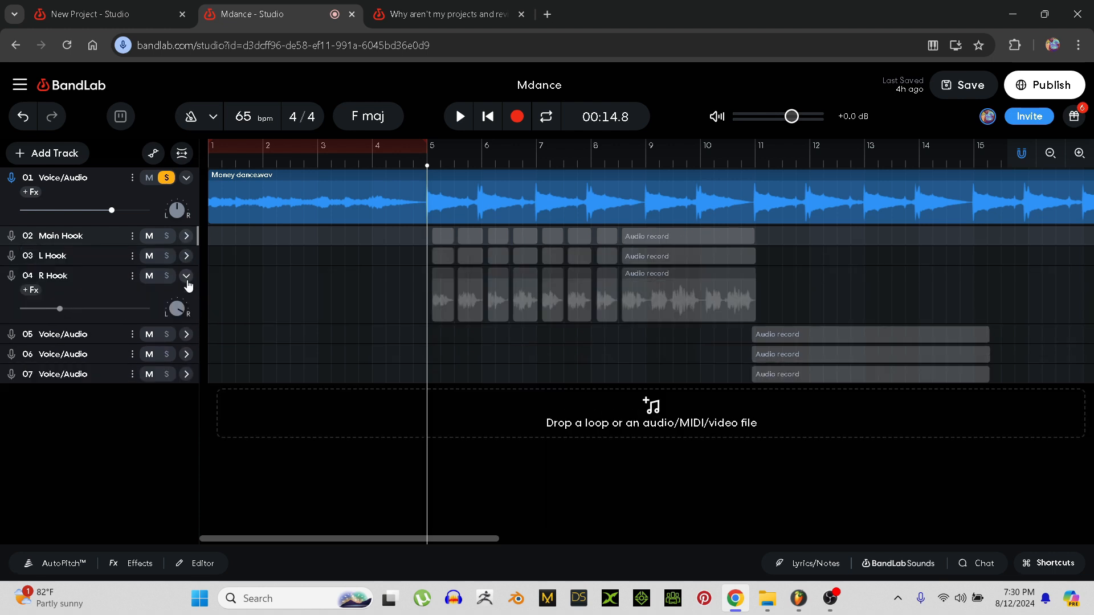
- Audition the R Hook track soloed with the beat from bar 5, unsoloing it once playback is stopped
click(167, 277)
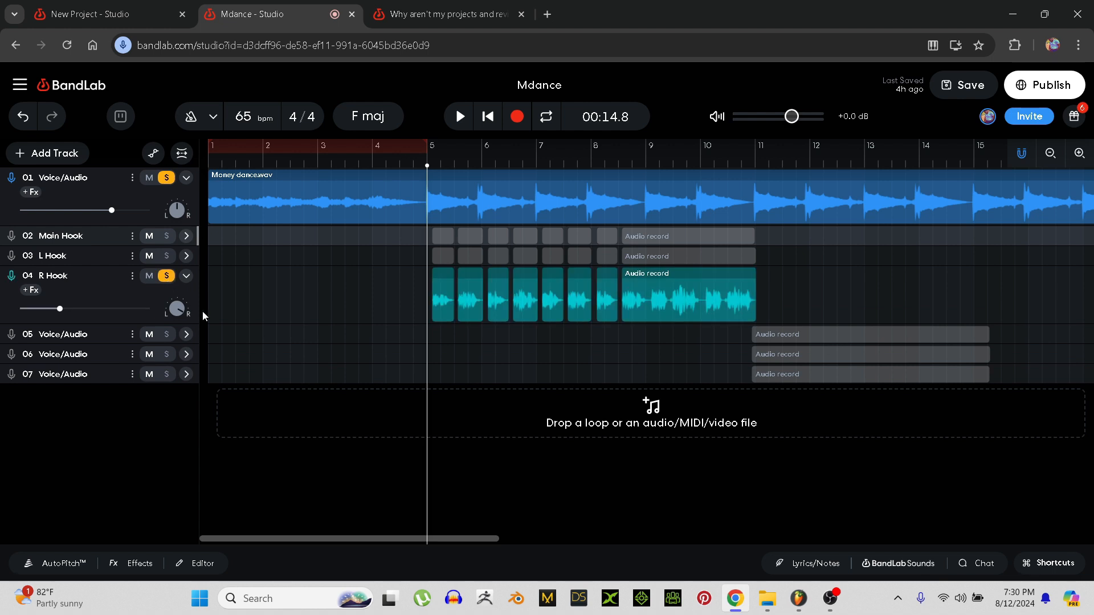
click(463, 122)
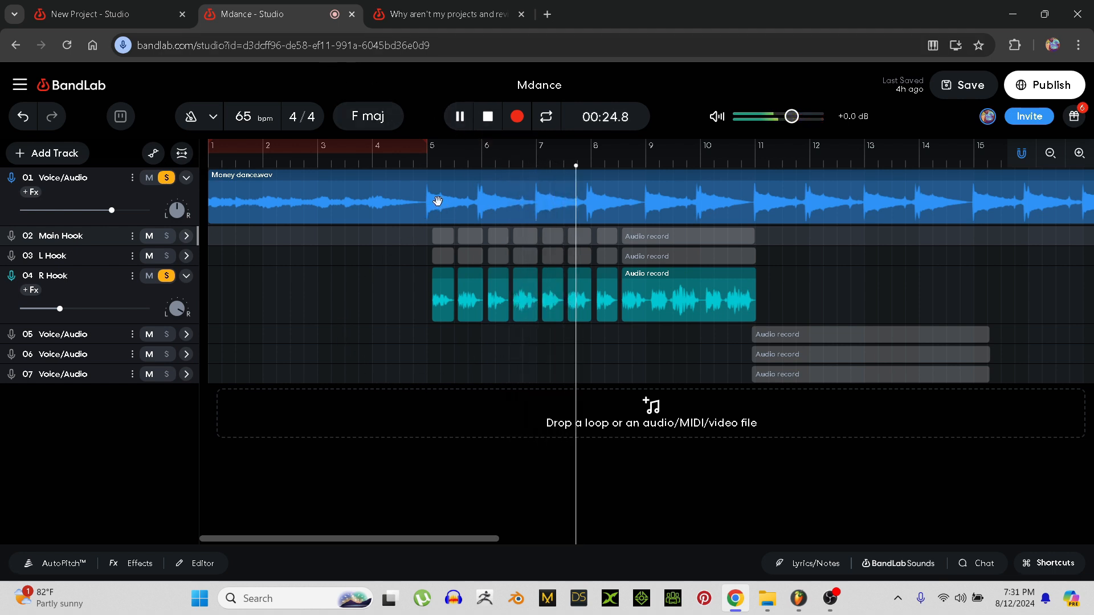
click(488, 118)
click(167, 277)
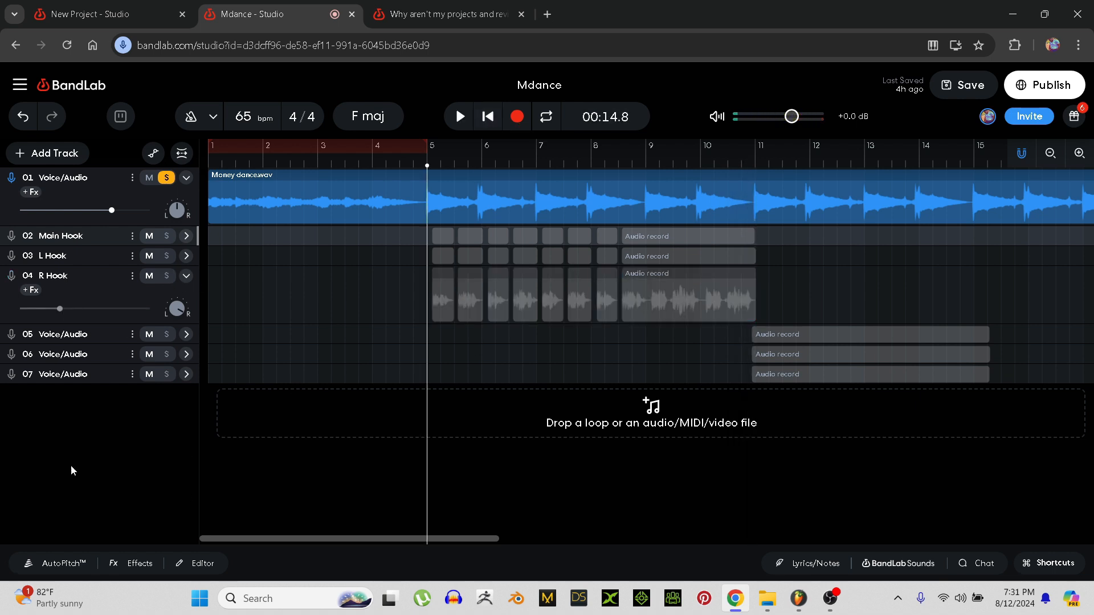
- Collapse all three hook tracks: Main Hook, L Hook and R Hook
click(186, 277)
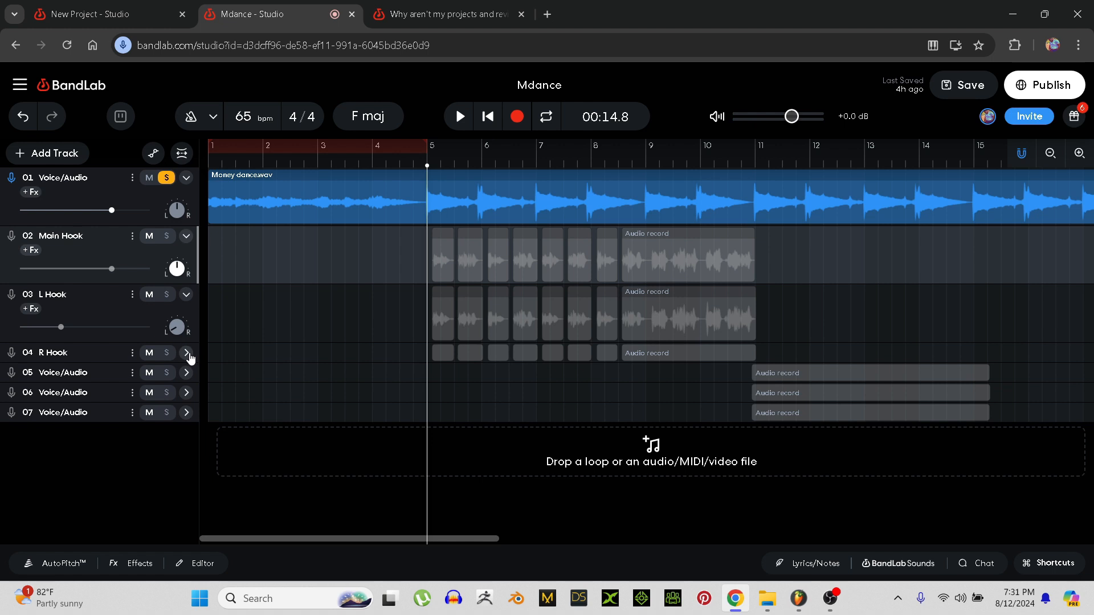
click(186, 353)
click(187, 237)
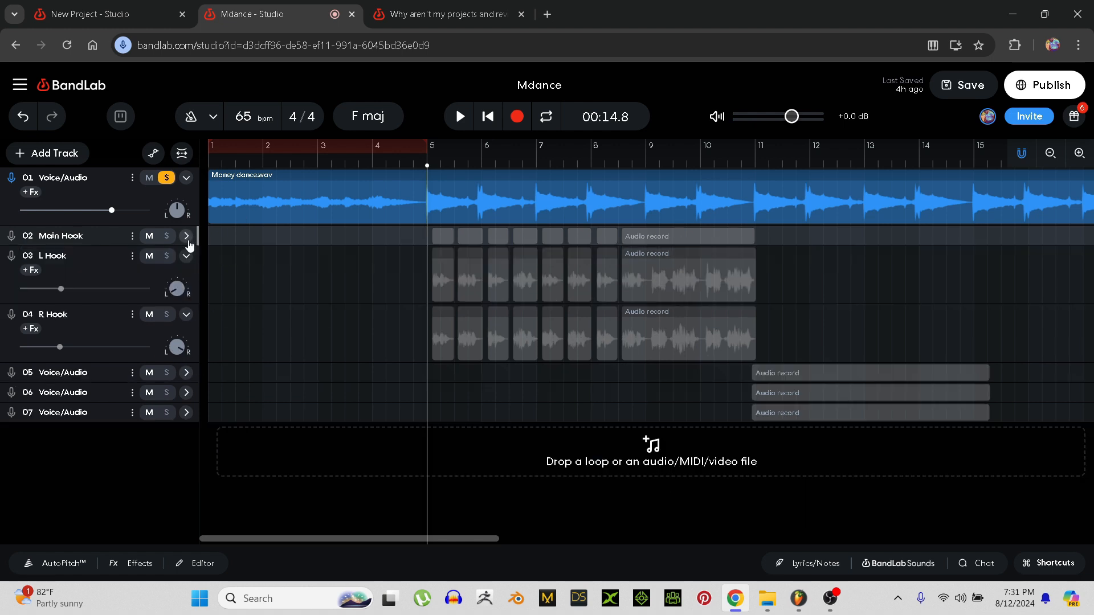
click(187, 257)
click(186, 277)
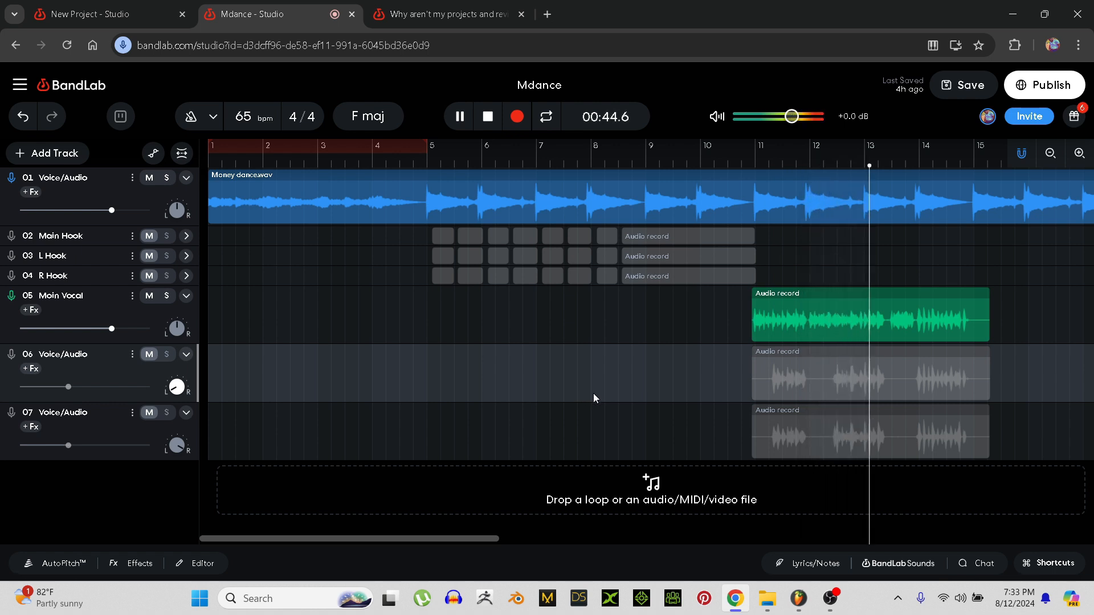
- Stop playback and rename track 06, below the Main Vocal, as L Double
click(494, 122)
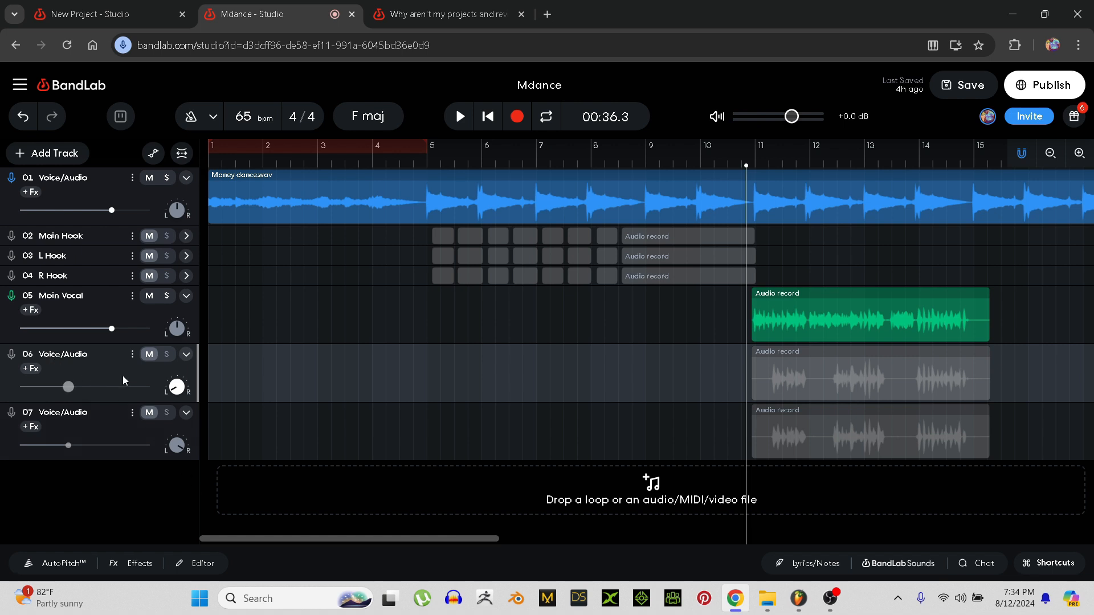
click(132, 354)
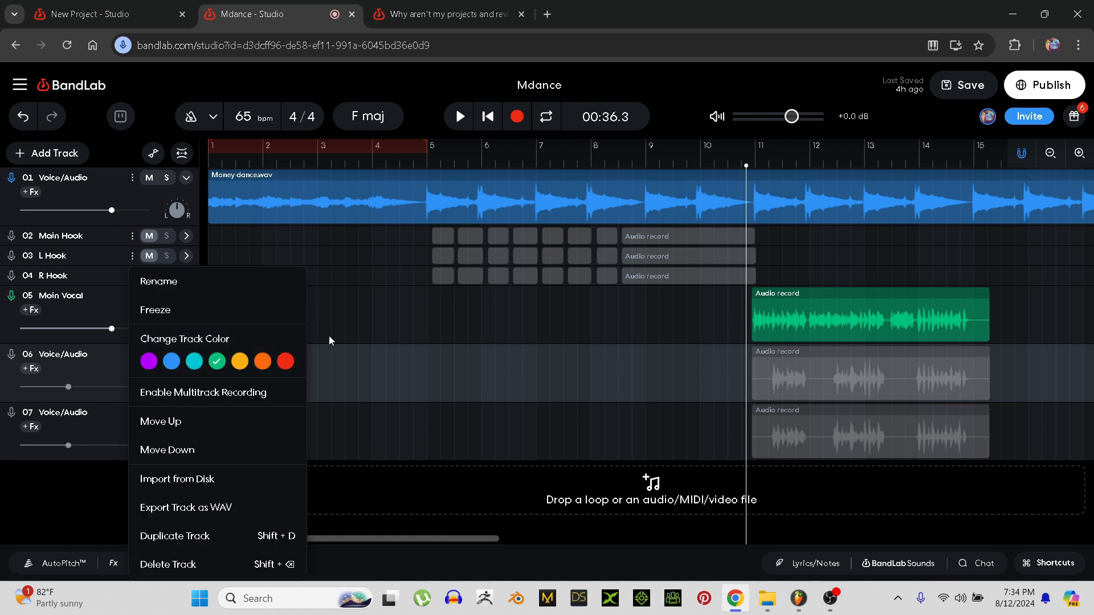
click(265, 282)
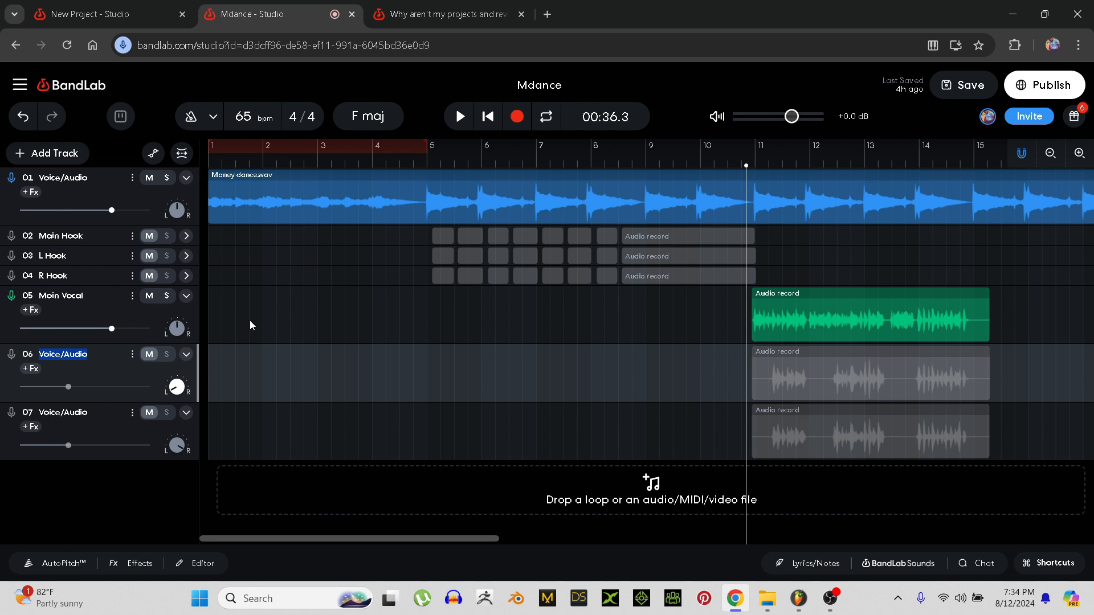
text(L Double)
- Select track 07 and rename it as R Double
click(116, 424)
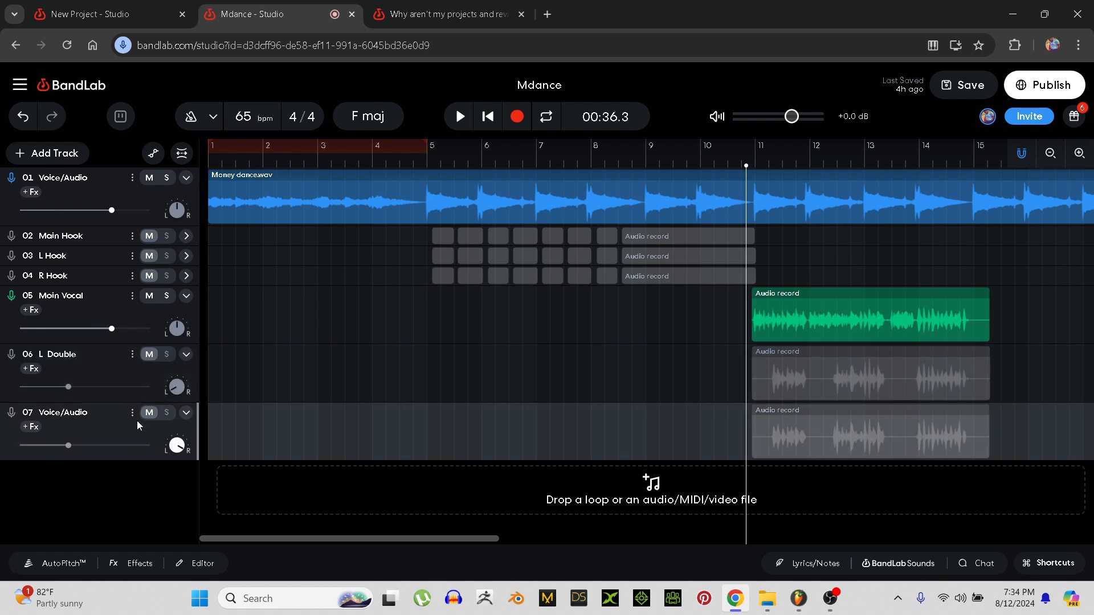
click(132, 417)
click(170, 284)
- Audition the L Double track soloed with the beat in track 01, and unsolo the L Double after stopping
click(167, 355)
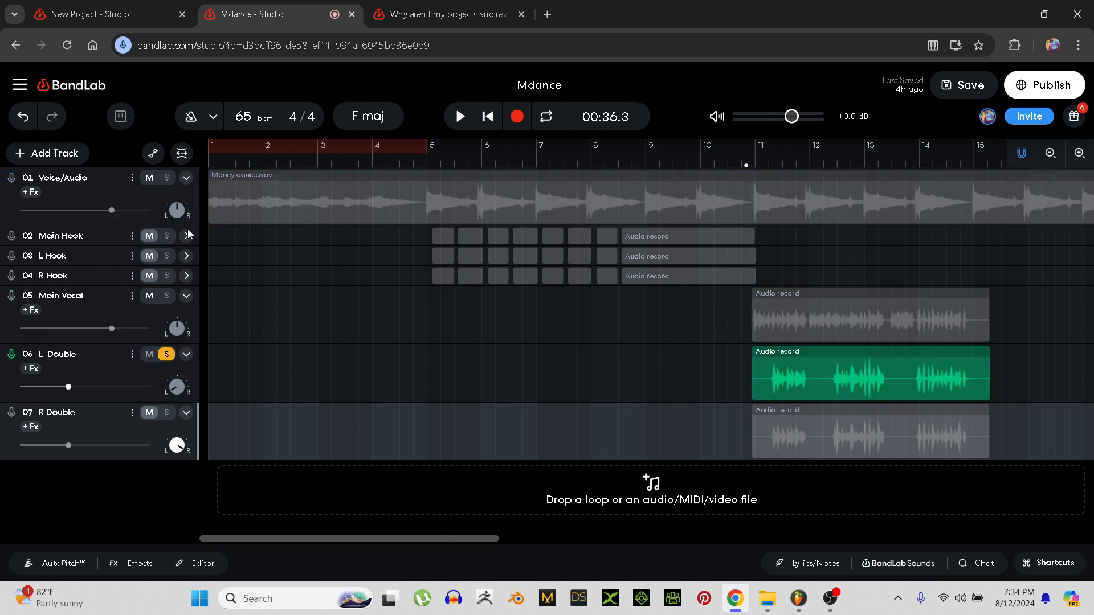
click(166, 178)
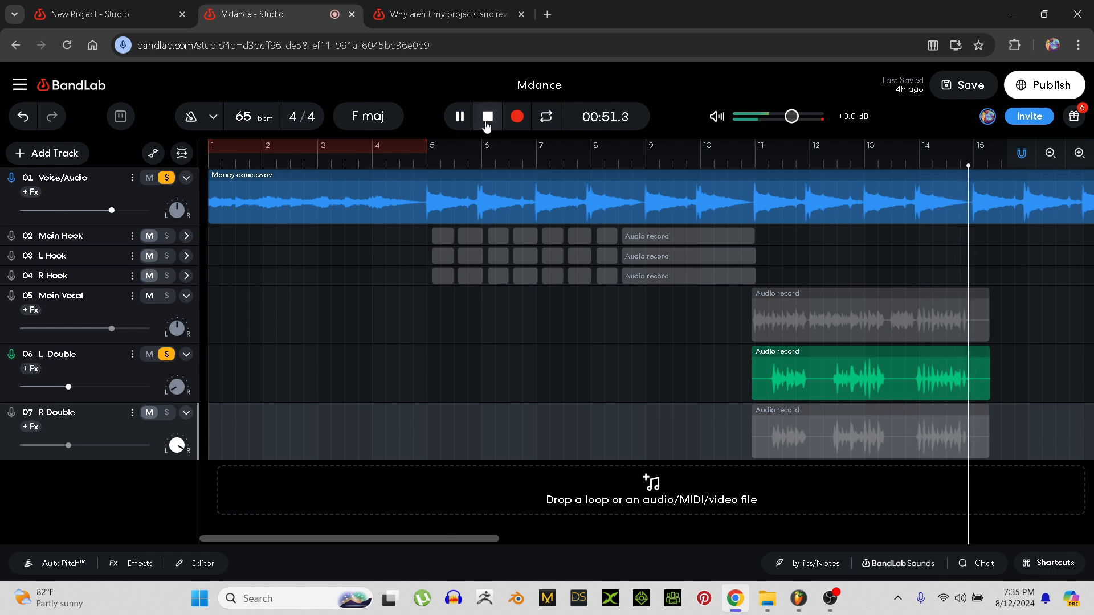
click(484, 121)
click(167, 355)
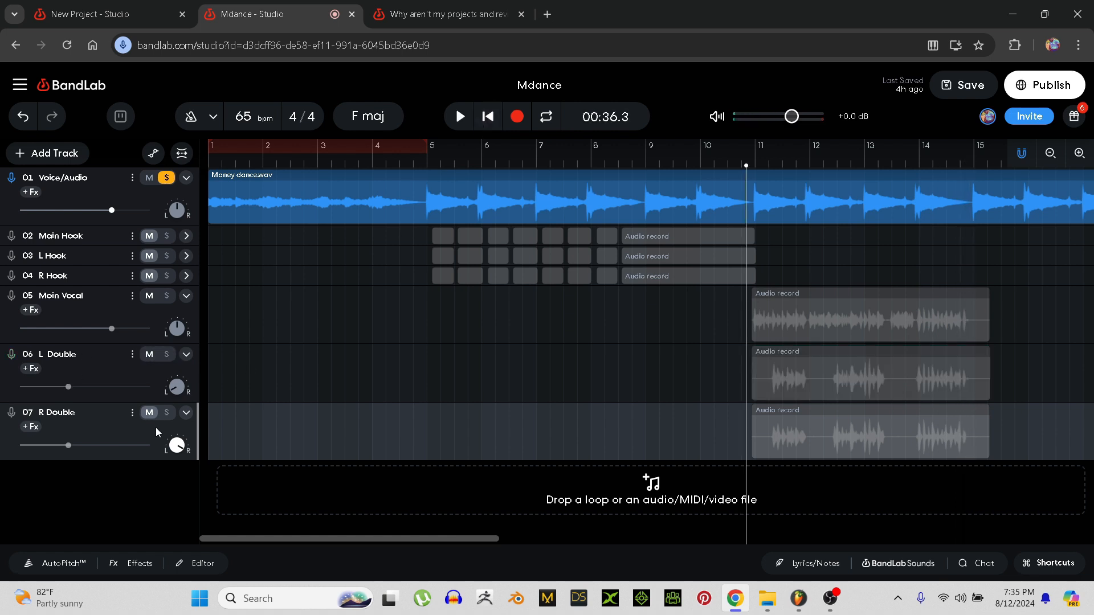
- Solo the R Double track, play it with the beat and stop playback
click(167, 415)
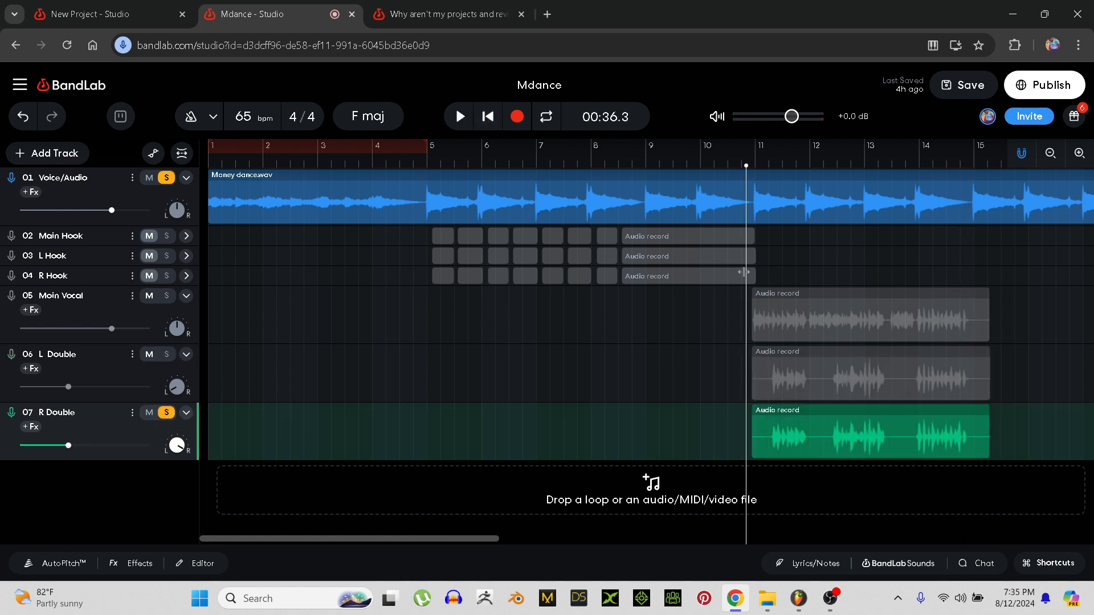
click(461, 117)
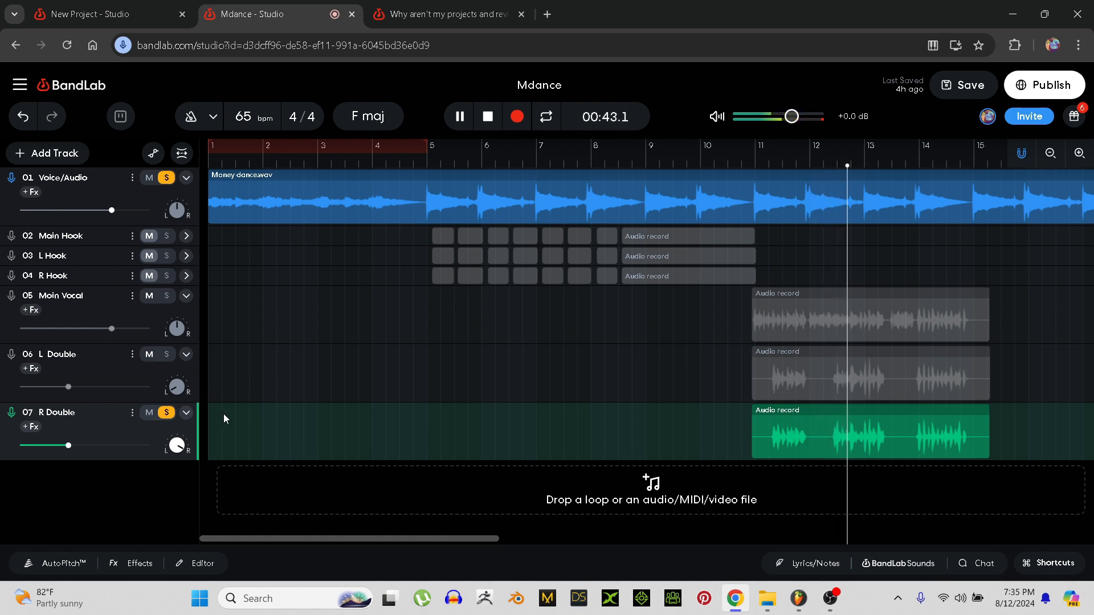
click(492, 121)
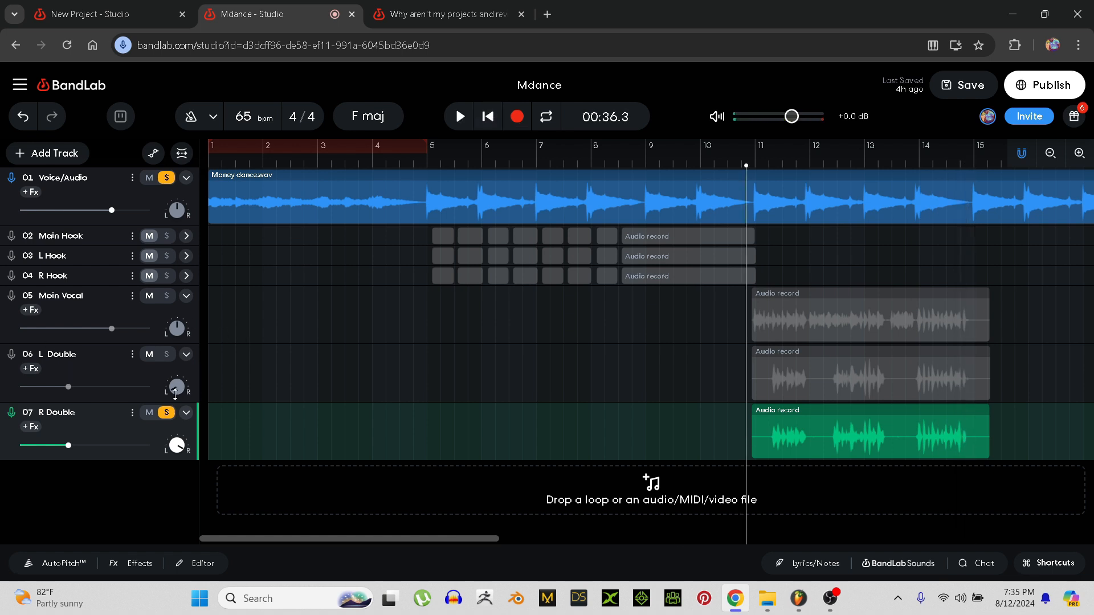
- Solo the L Double and Main Vocal tracks as well, and play the full verse stack with the beat
click(167, 355)
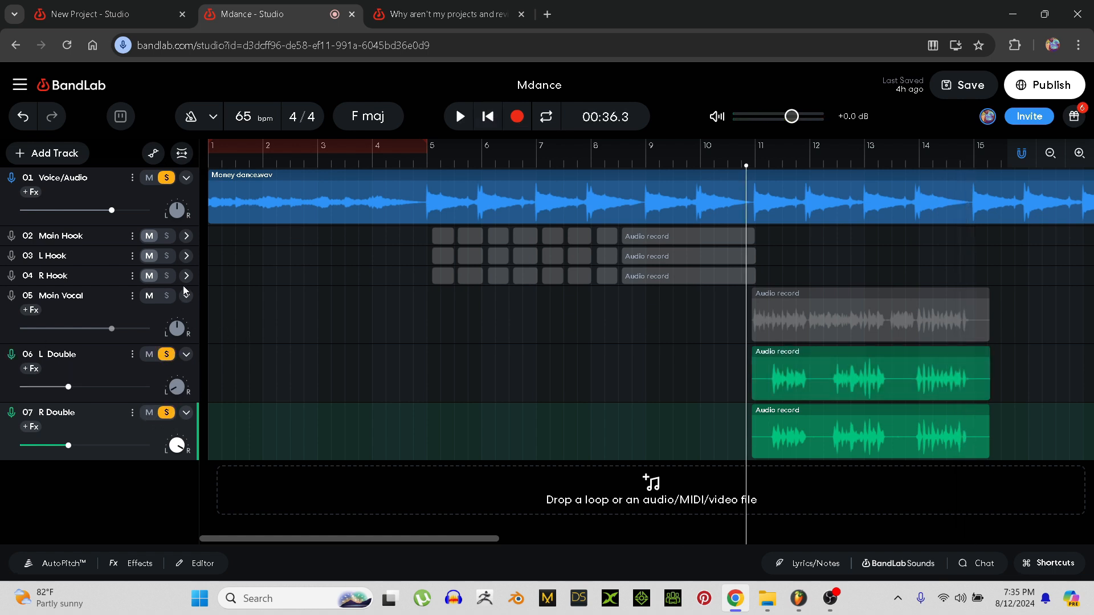
click(167, 298)
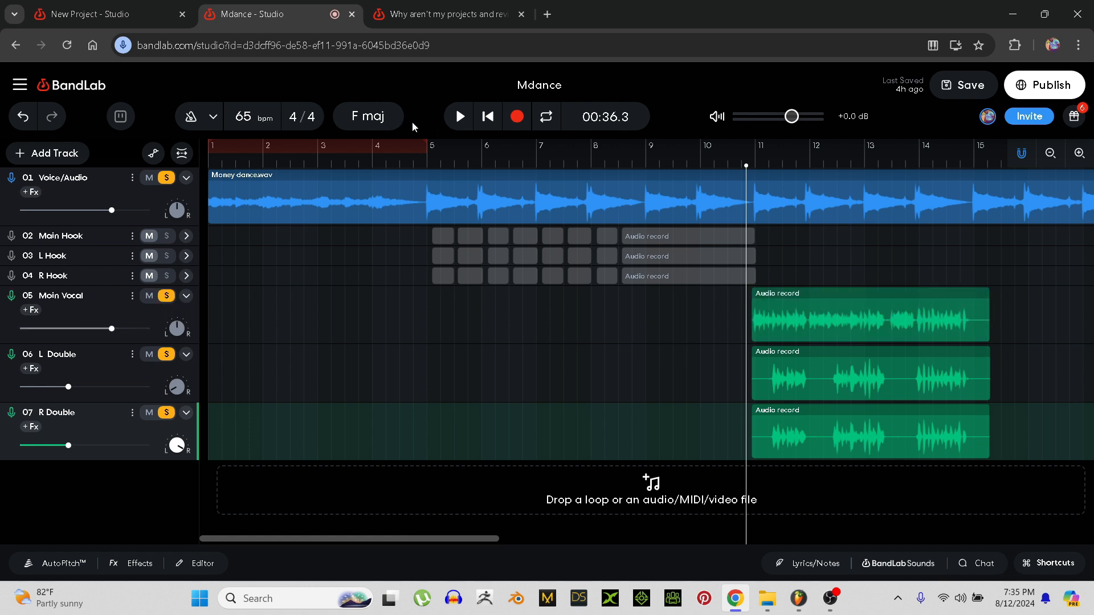
click(465, 117)
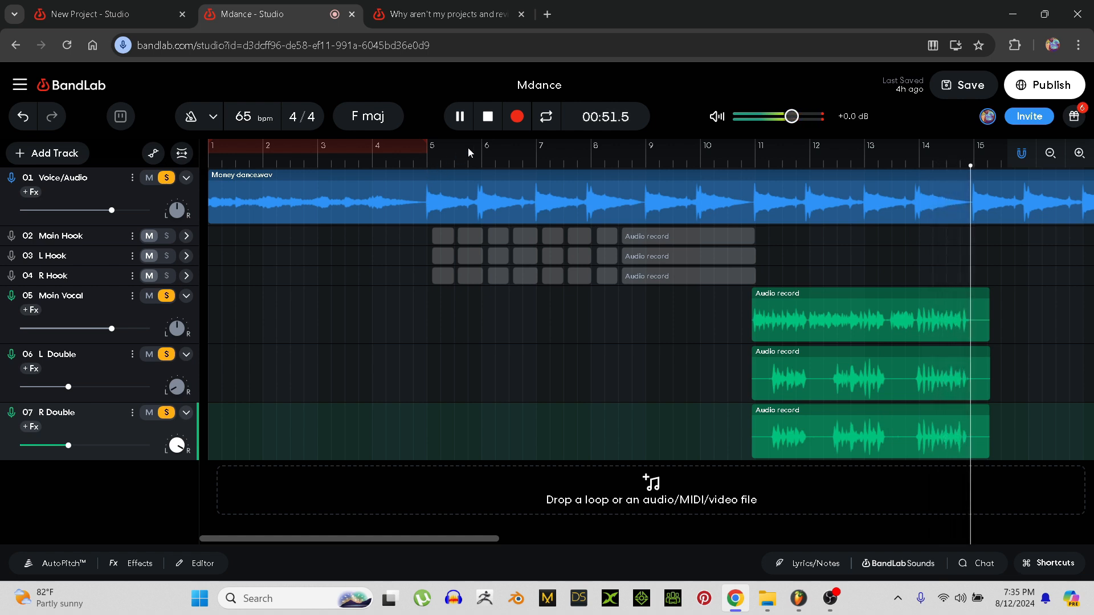
click(488, 116)
- Unsolo the beat in track 01 and play the Main Vocal and both doubles without it
click(166, 178)
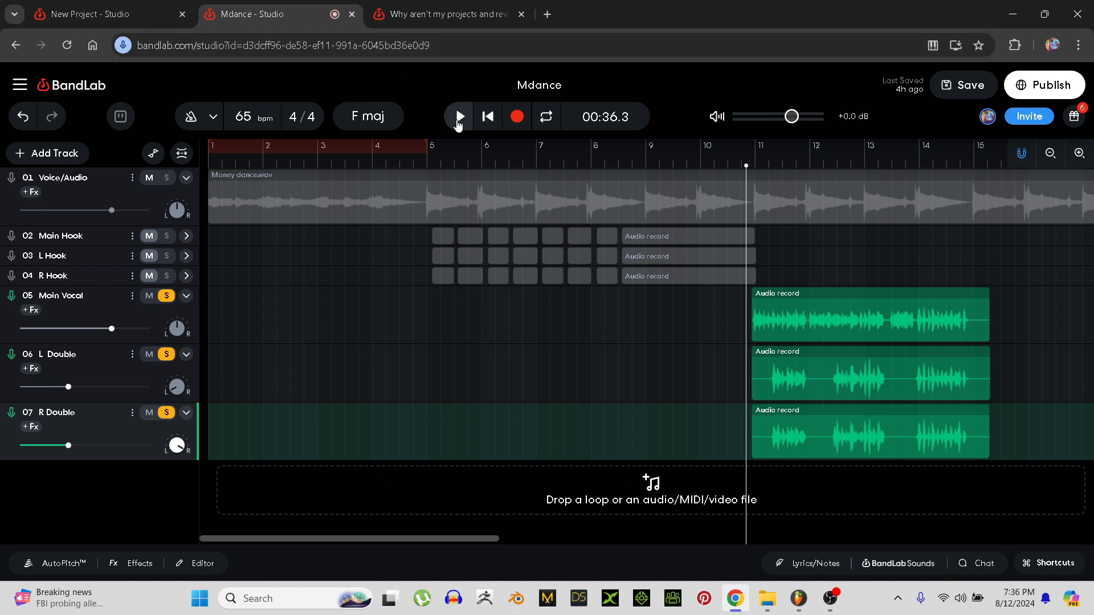
click(461, 117)
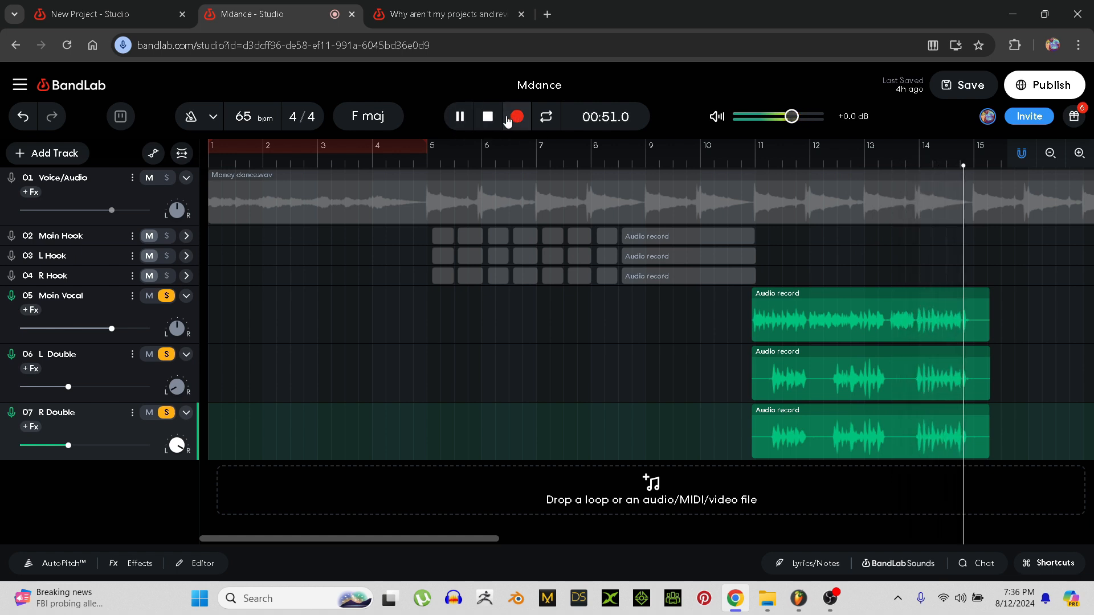
click(487, 116)
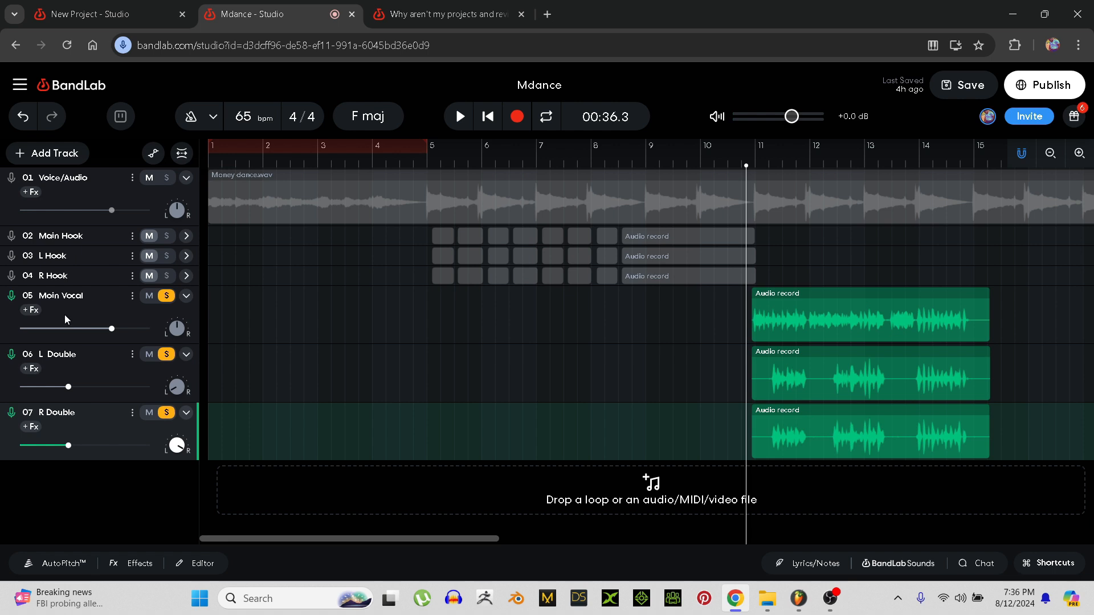
- Unsolo the Main Vocal, L Double and R Double tracks, and solo the R Hook, L Hook and Main Hook instead
click(166, 297)
click(166, 354)
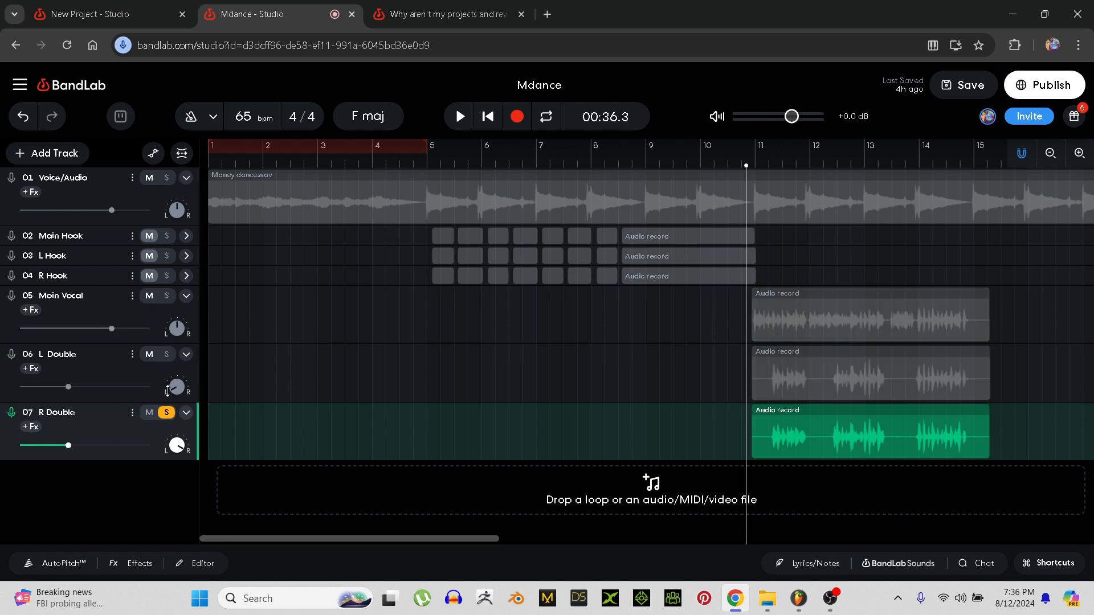
click(166, 412)
click(166, 276)
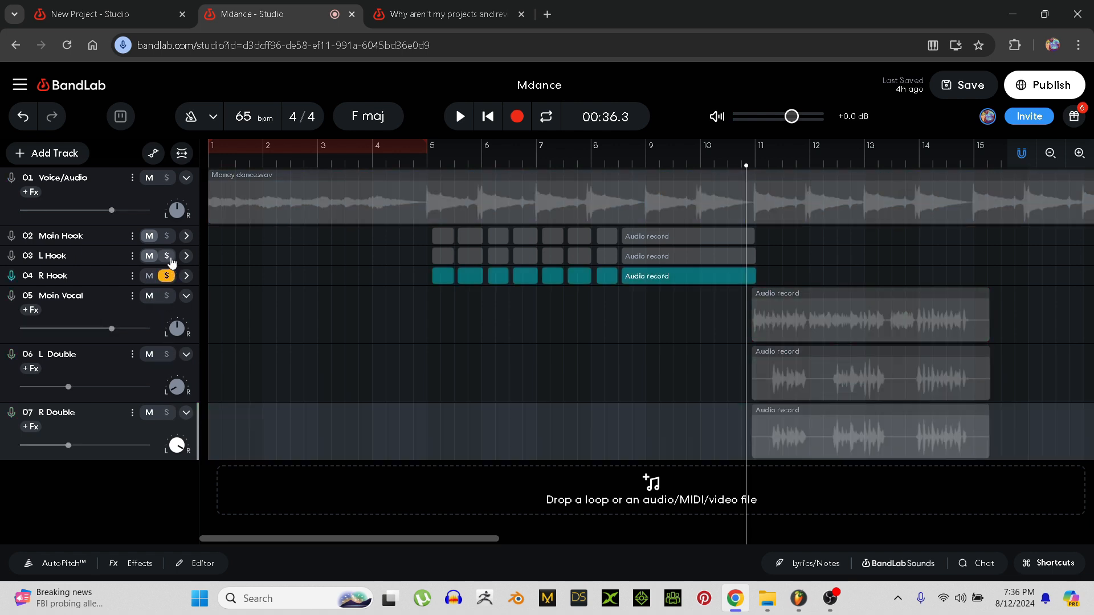
click(166, 256)
click(167, 236)
- Expand the Main Hook, L Hook and R Hook tracks and play the soloed hook vocals from bar 5
click(187, 236)
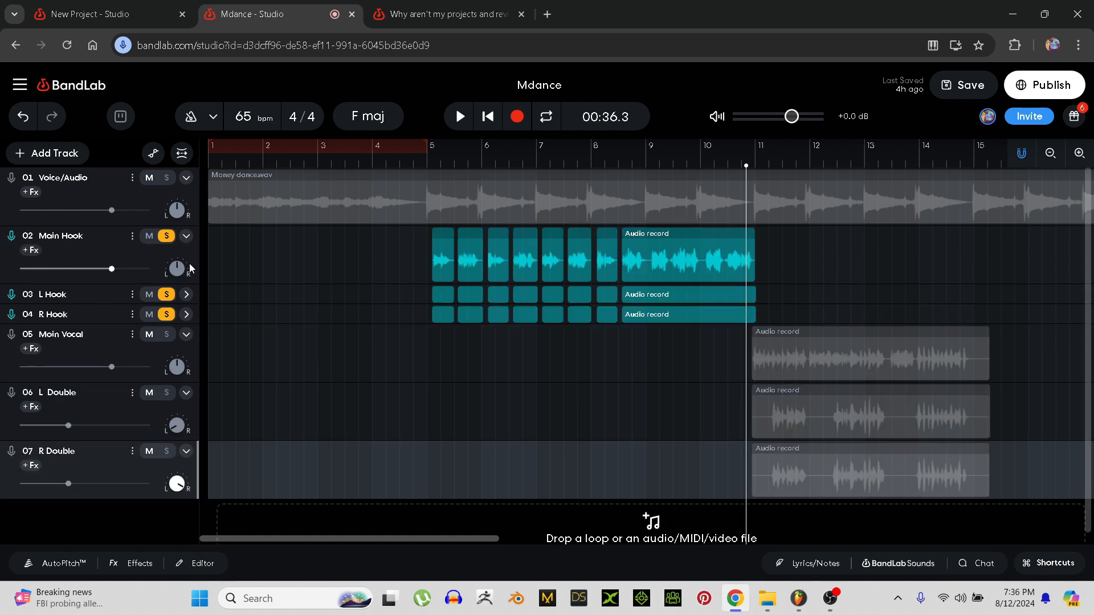
click(187, 297)
click(186, 373)
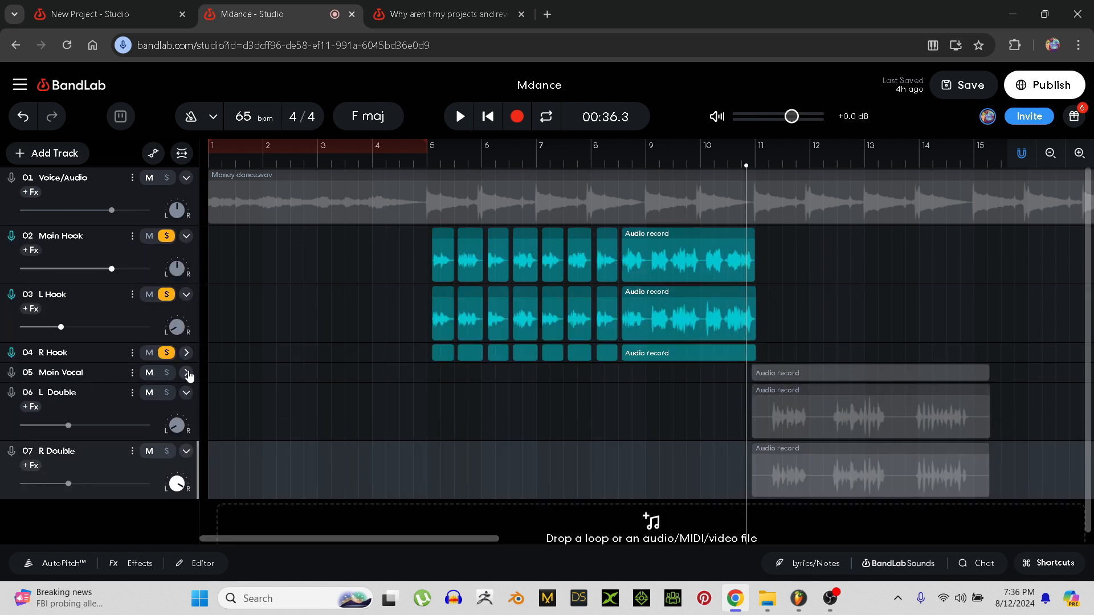
click(187, 373)
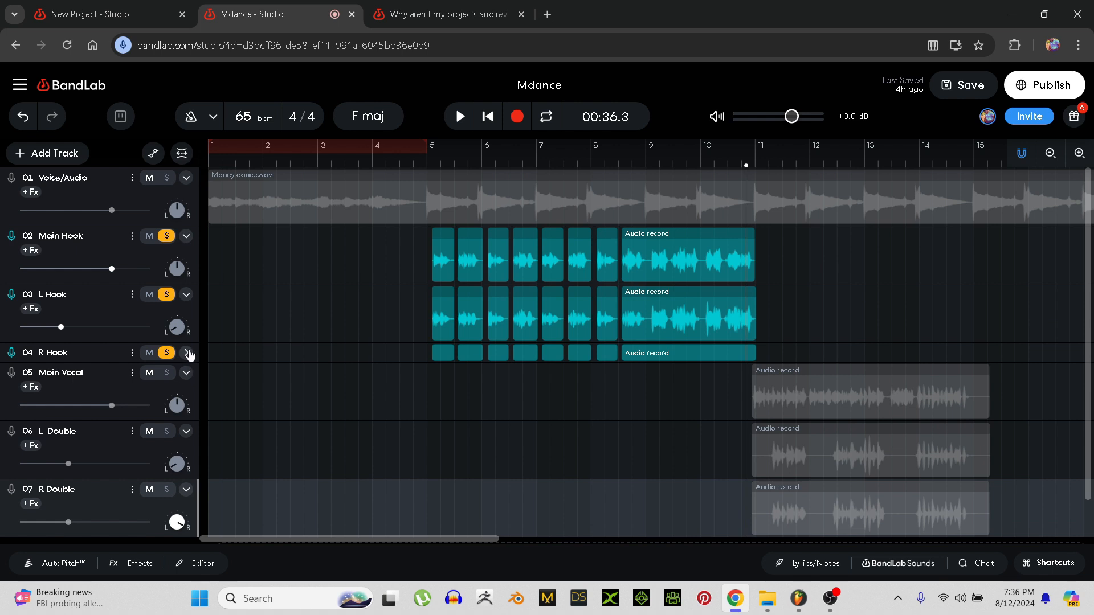
click(187, 353)
click(428, 162)
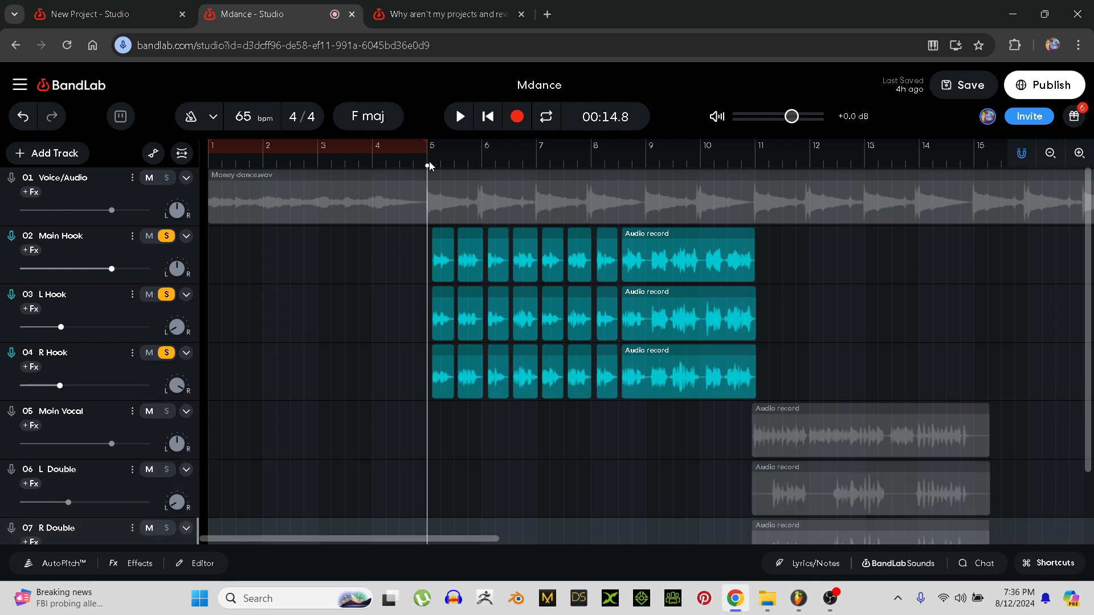
click(460, 118)
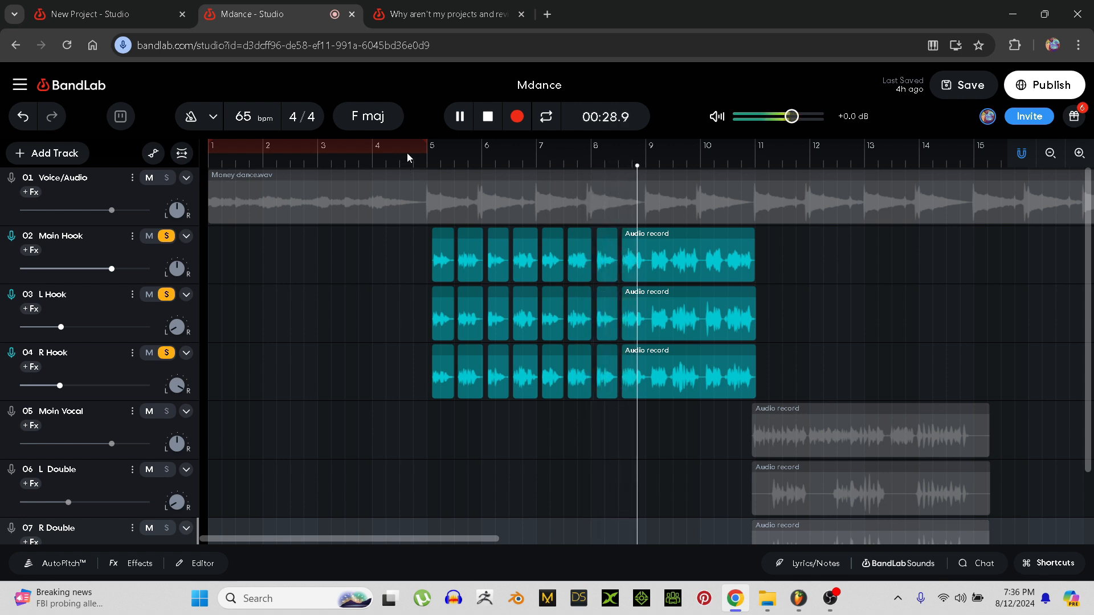
- Stop playback and unsolo the Main Hook, L Hook and R Hook tracks
click(488, 117)
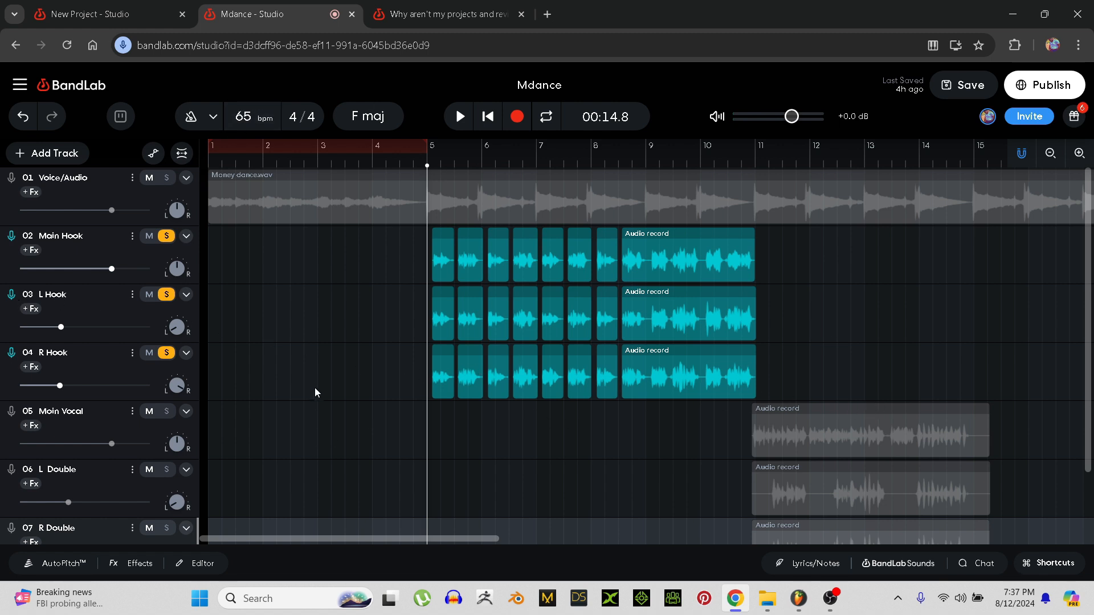
scroll(315, 387, down, 2)
scroll(126, 294, up, 2)
click(167, 236)
click(167, 294)
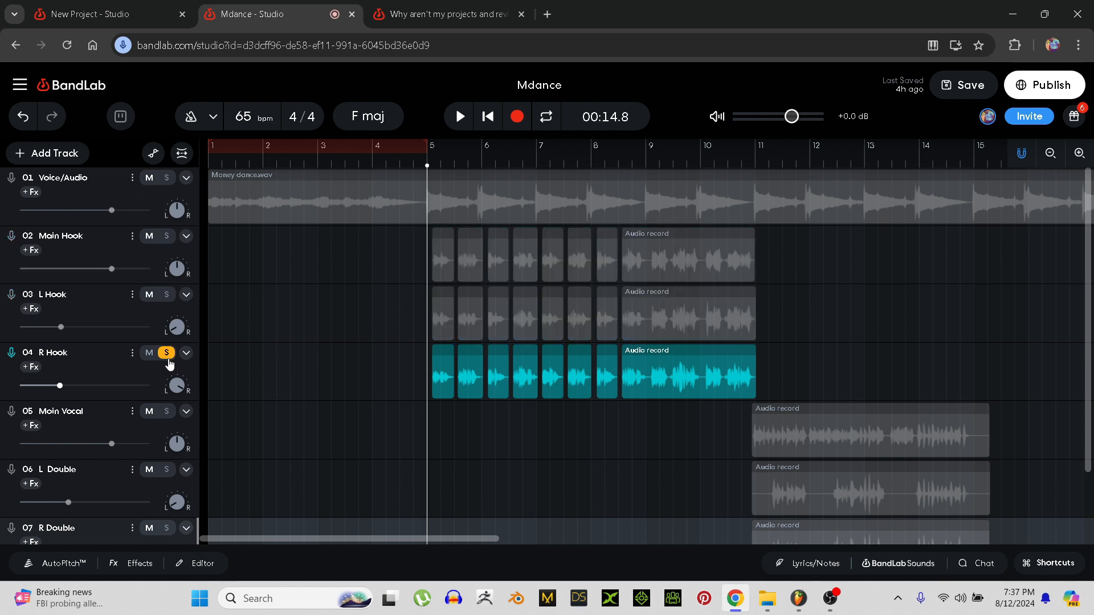
click(166, 352)
scroll(644, 411, down, 2)
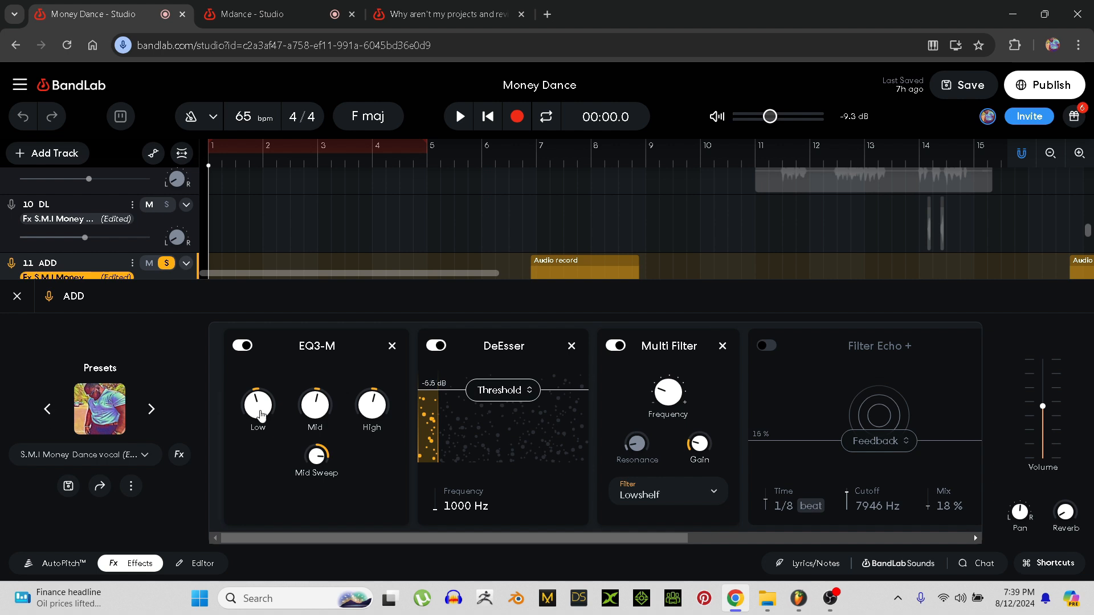
- In the Money Dance project, close the effects of ADD track 11 and audition it from just before bar 7
click(18, 310)
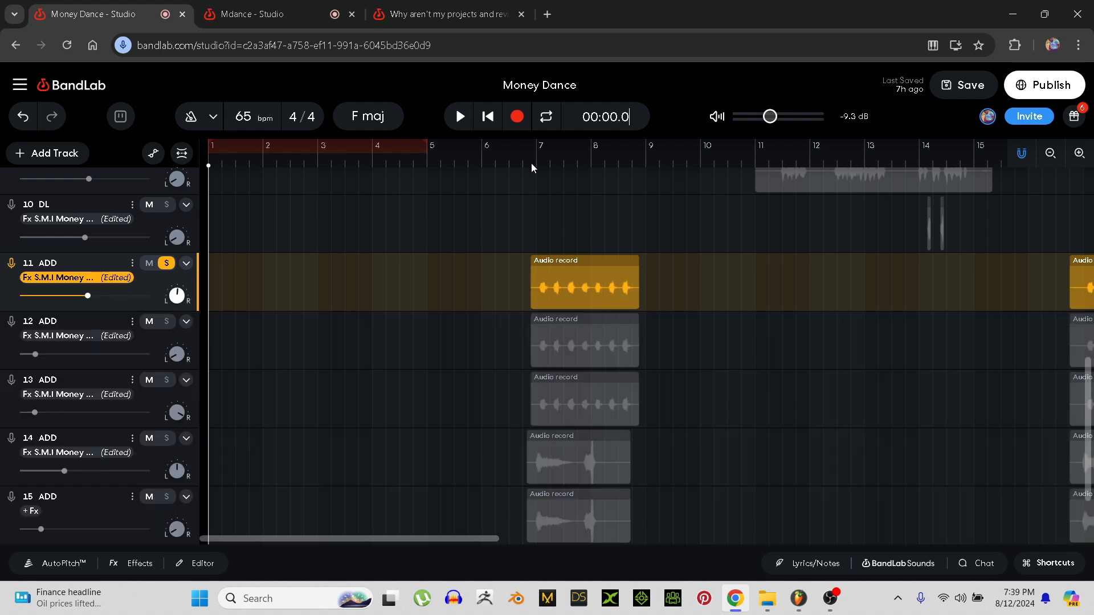
click(520, 161)
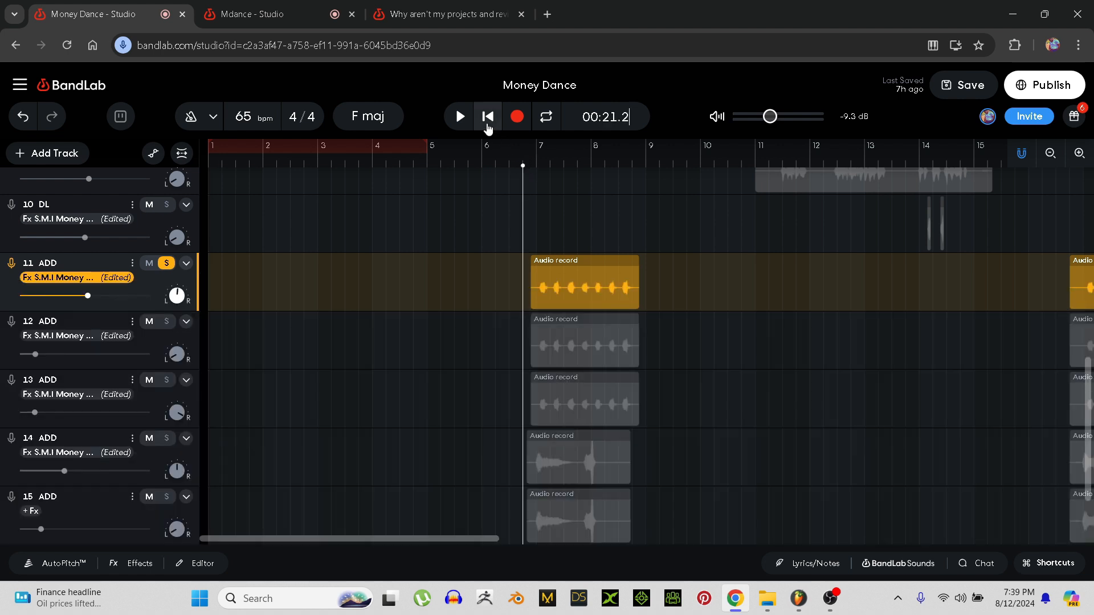
click(461, 117)
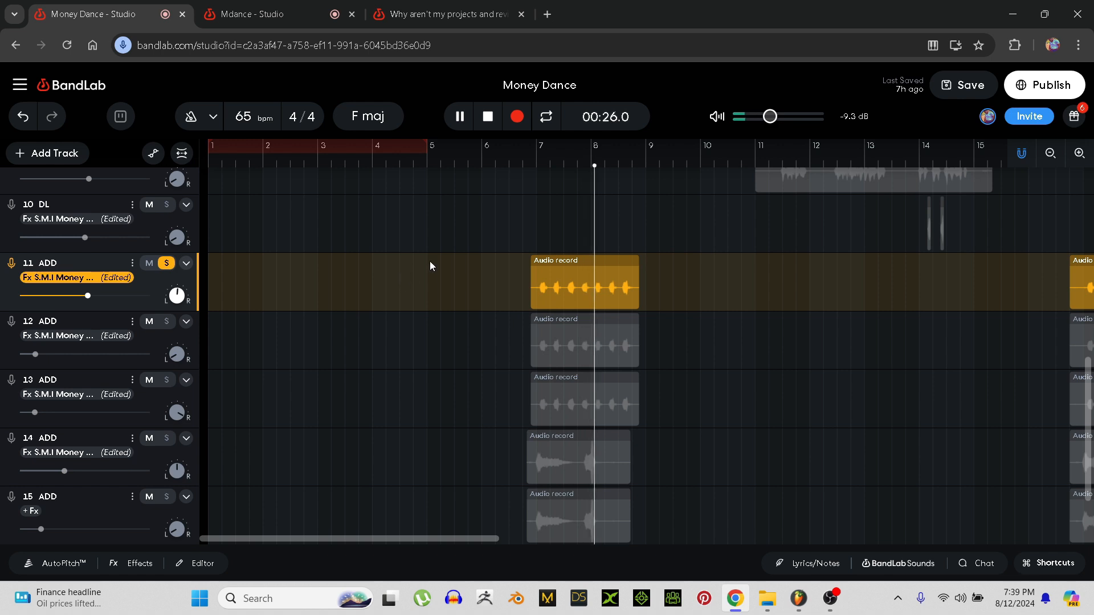
click(490, 117)
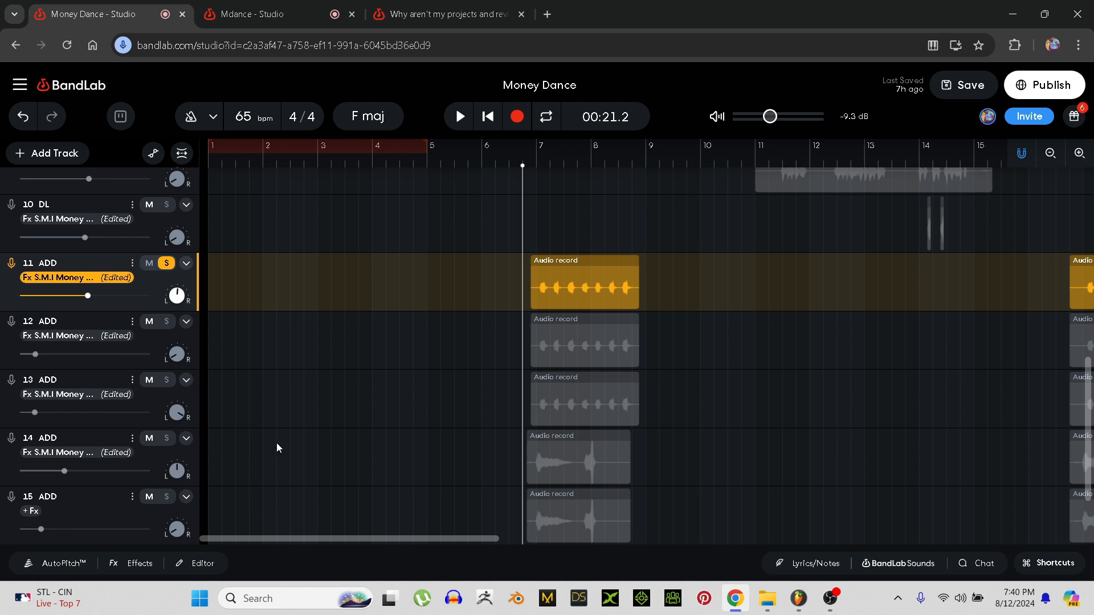
- Examine how the ADD tracks 11 to 16 are layered, panned and levelled in the Money Dance project
scroll(409, 251, down, 2)
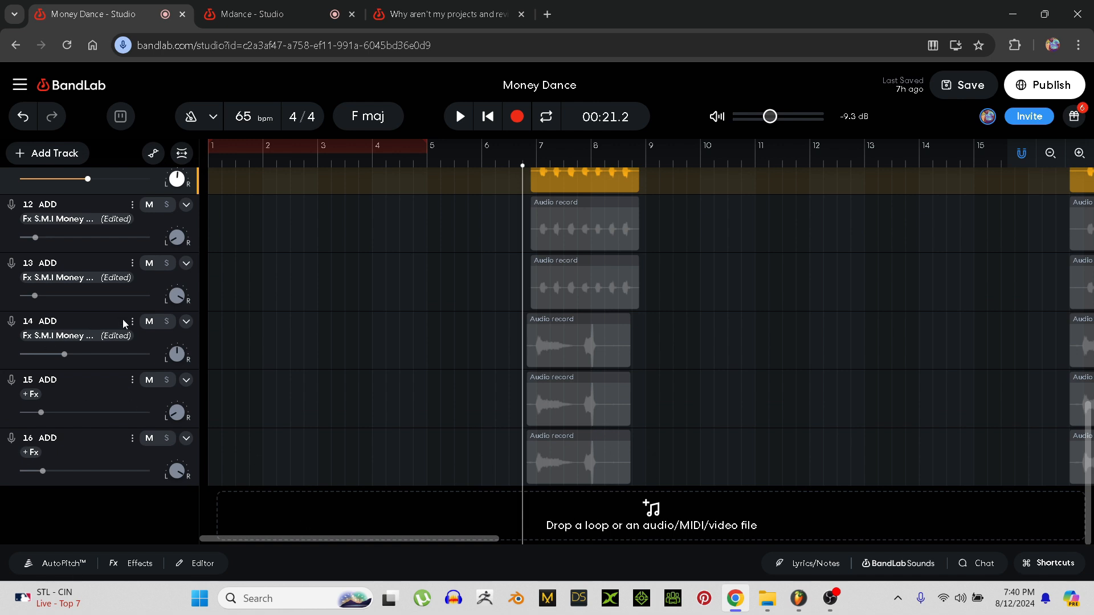
scroll(688, 377, up, 5)
scroll(705, 383, down, 5)
scroll(405, 265, up, 3)
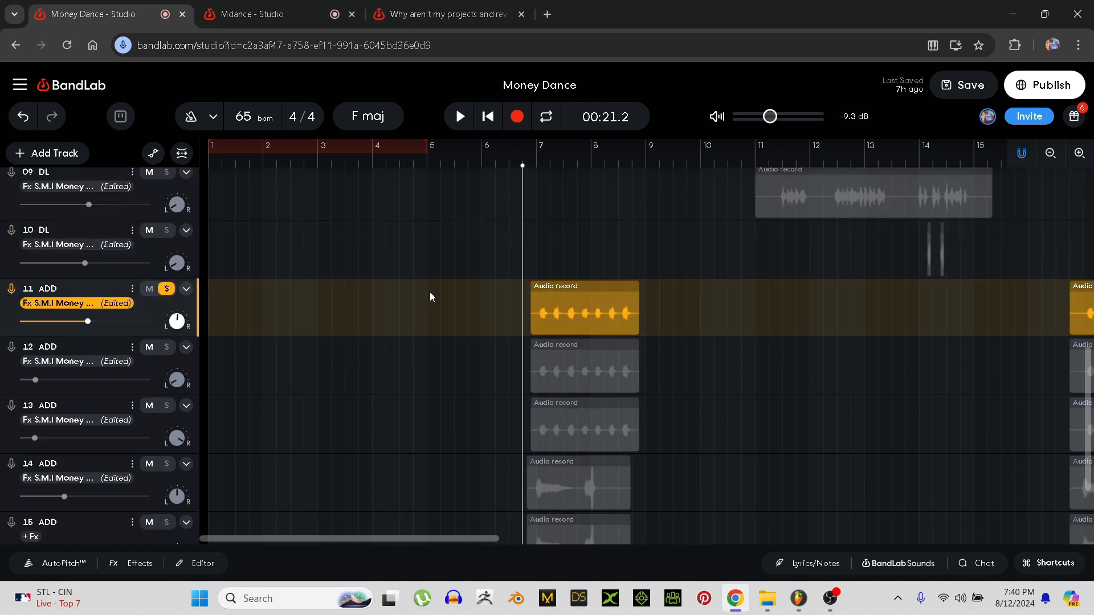
scroll(554, 360, down, 3)
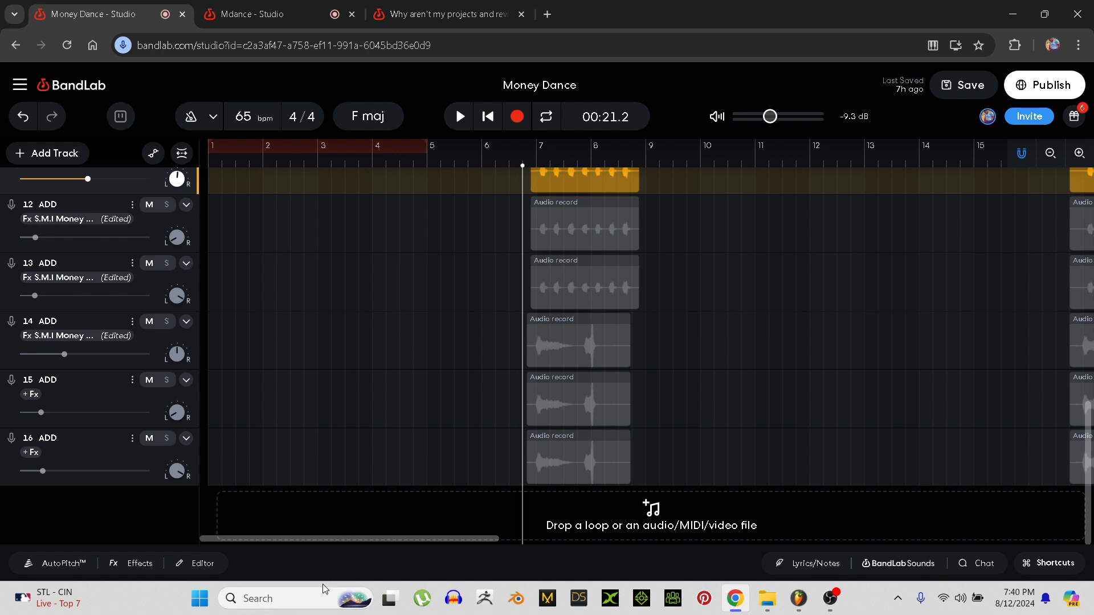
scroll(162, 370, up, 3)
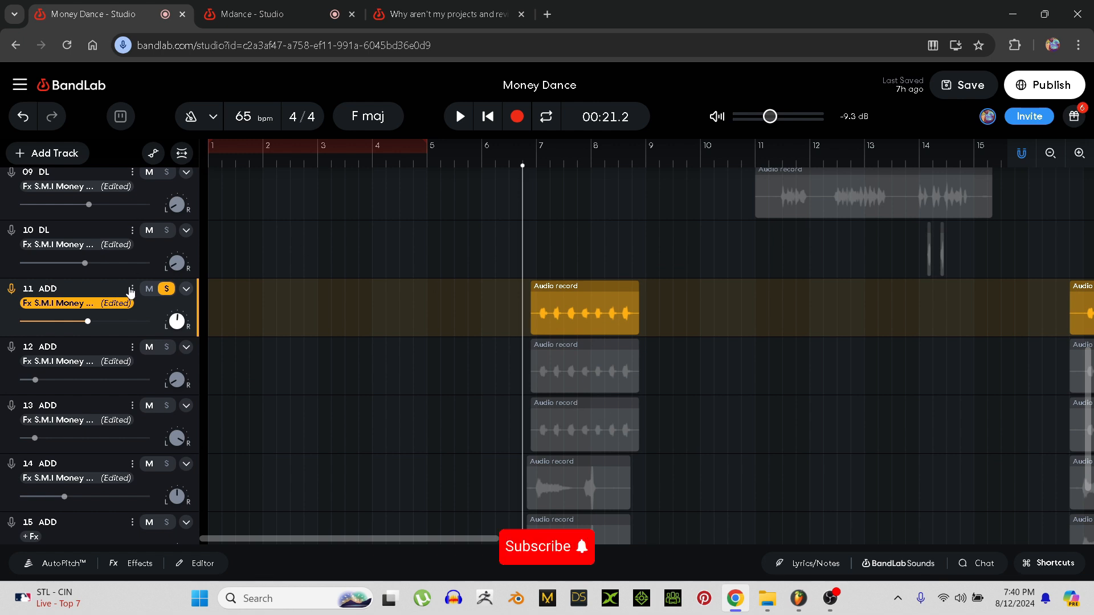
- Unsolo the L Hook, R Hook, Main Vocal and ADD tracks in the Money Dance project
scroll(159, 323, up, 3)
scroll(408, 340, up, 5)
click(167, 294)
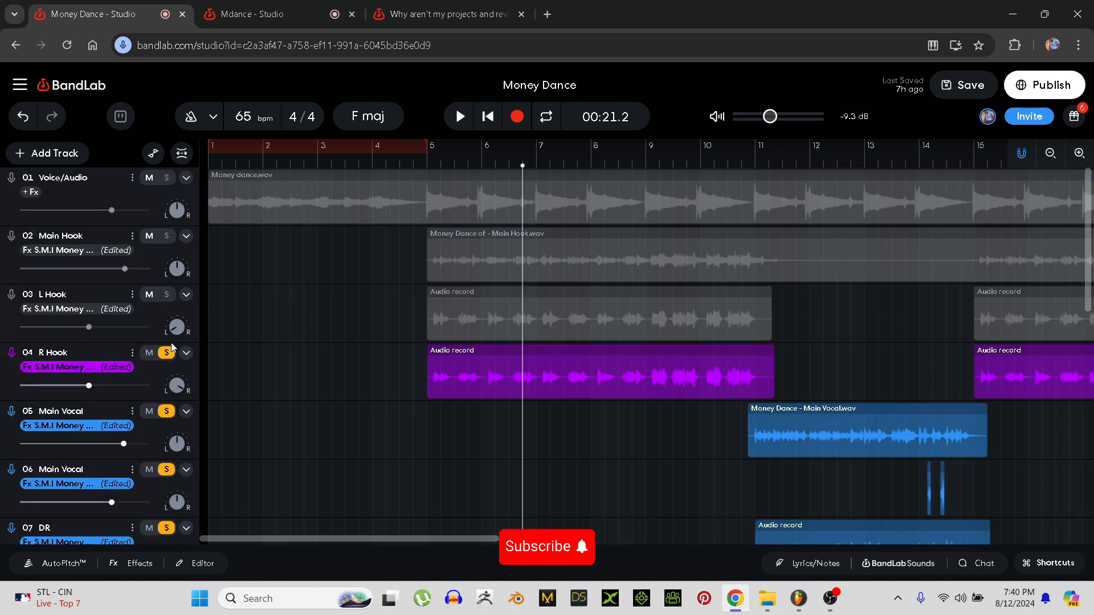
click(167, 353)
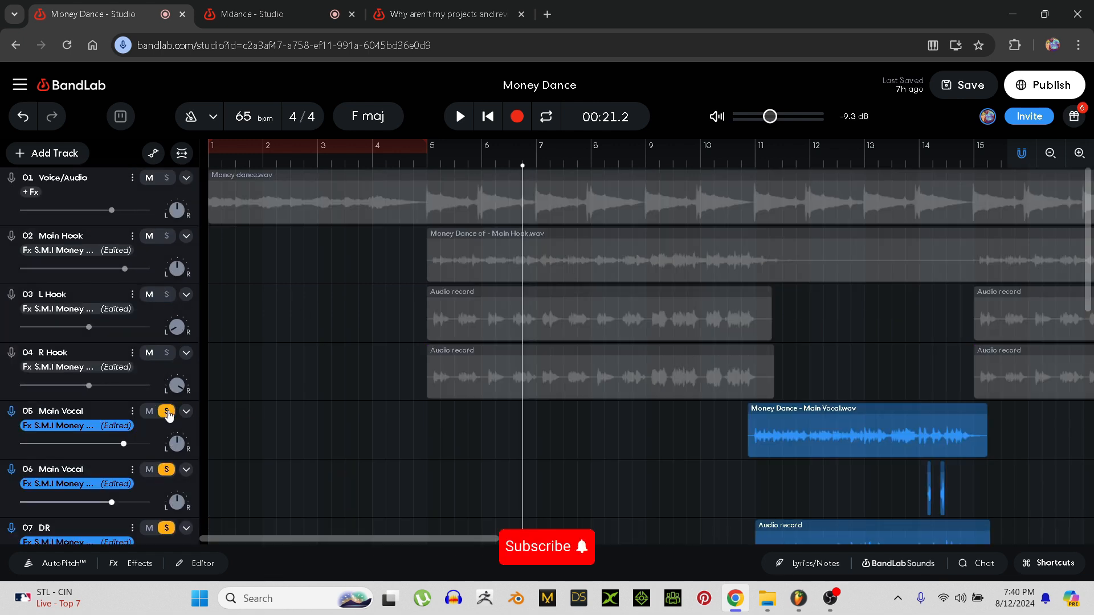
click(166, 412)
scroll(166, 399, down, 9)
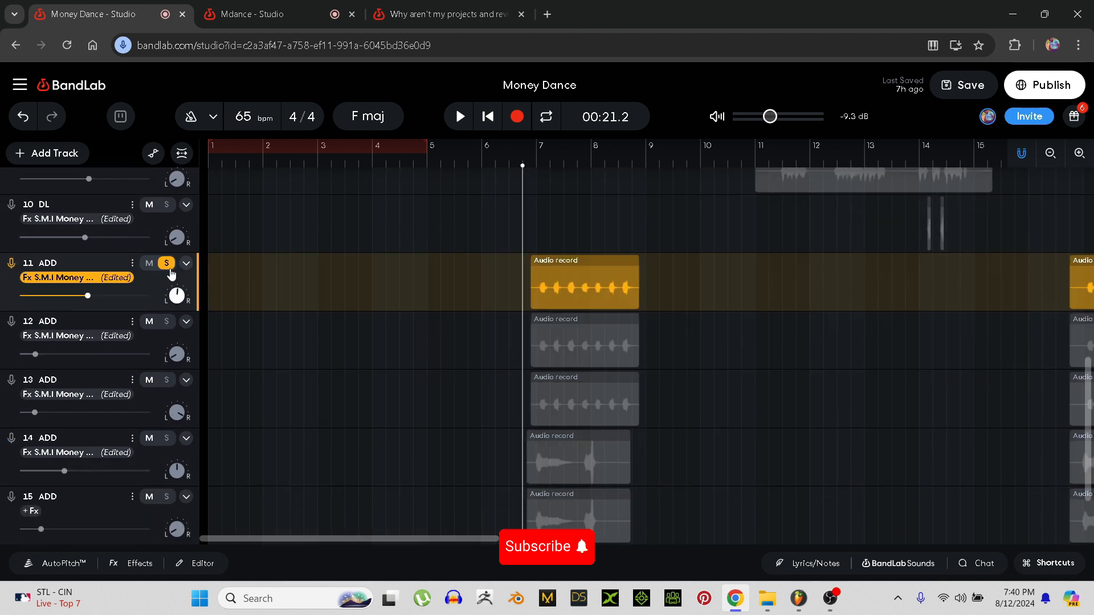
click(167, 263)
- Switch to the Mdance project, open the effects of the Voice/Audio track, and leave only the Main Hook soloed
key(ctrl+Tab)
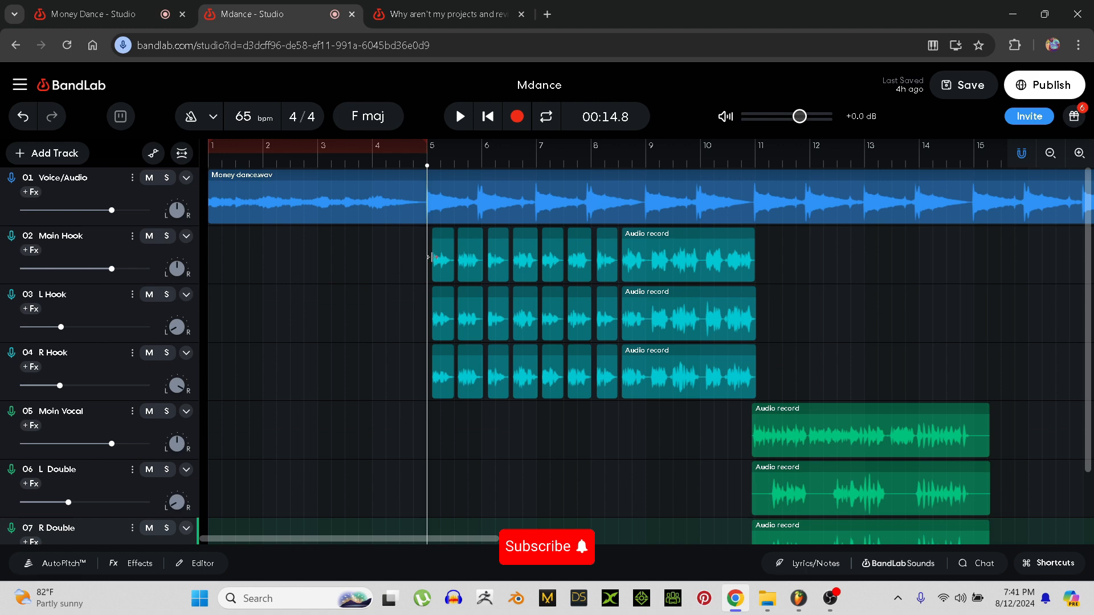
key(e)
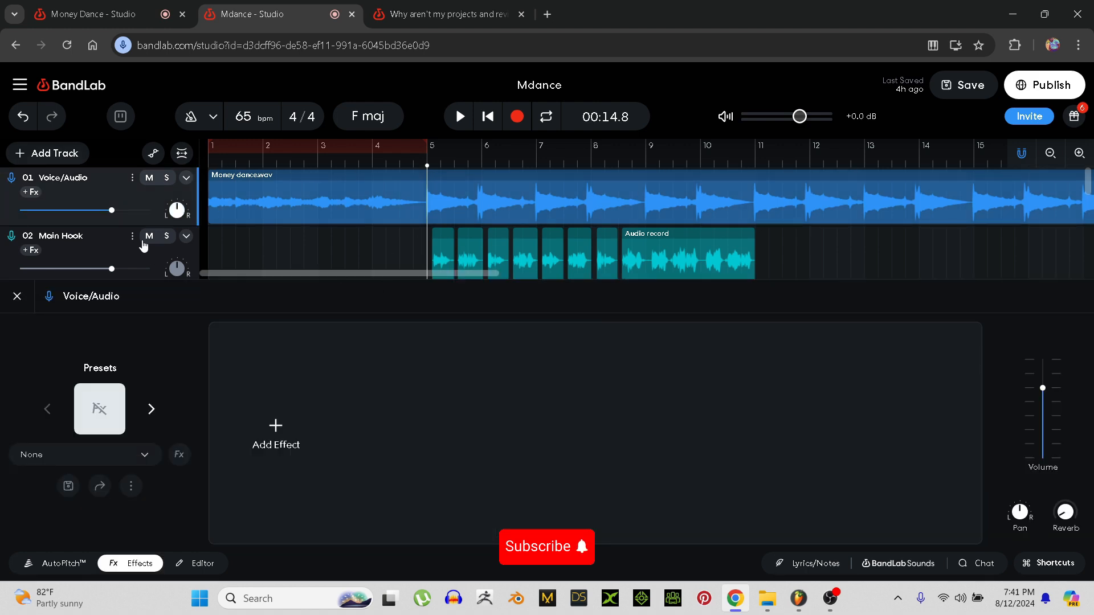
click(167, 179)
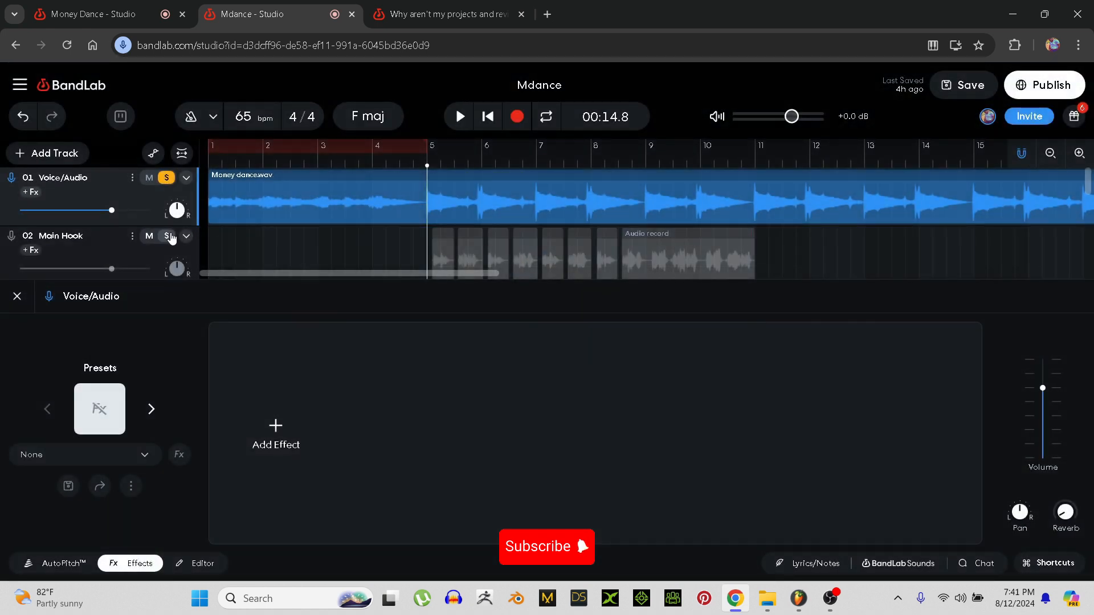
click(167, 237)
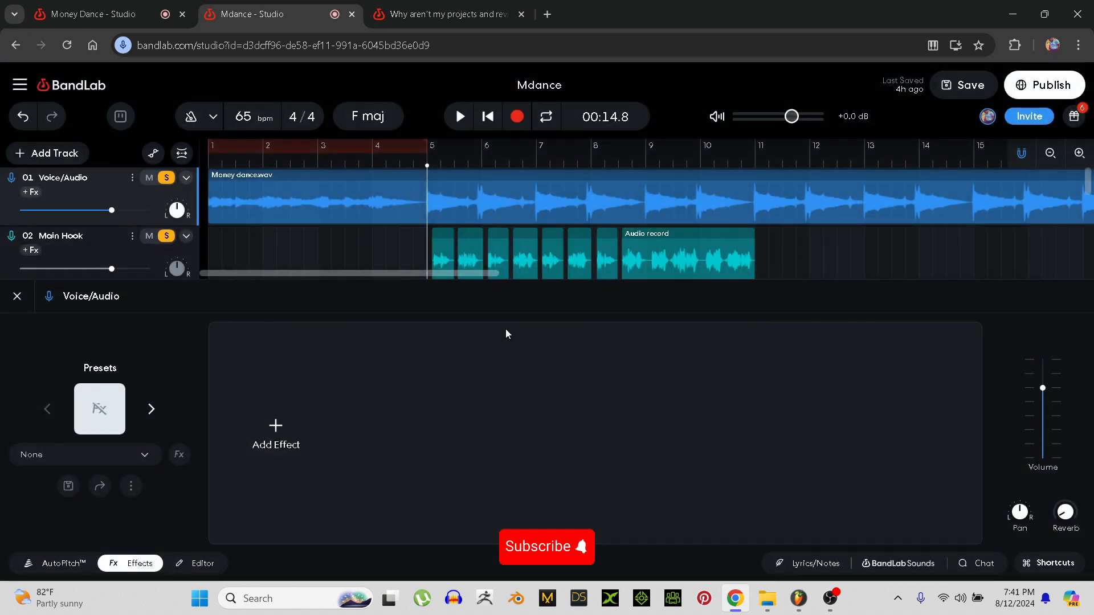
click(167, 179)
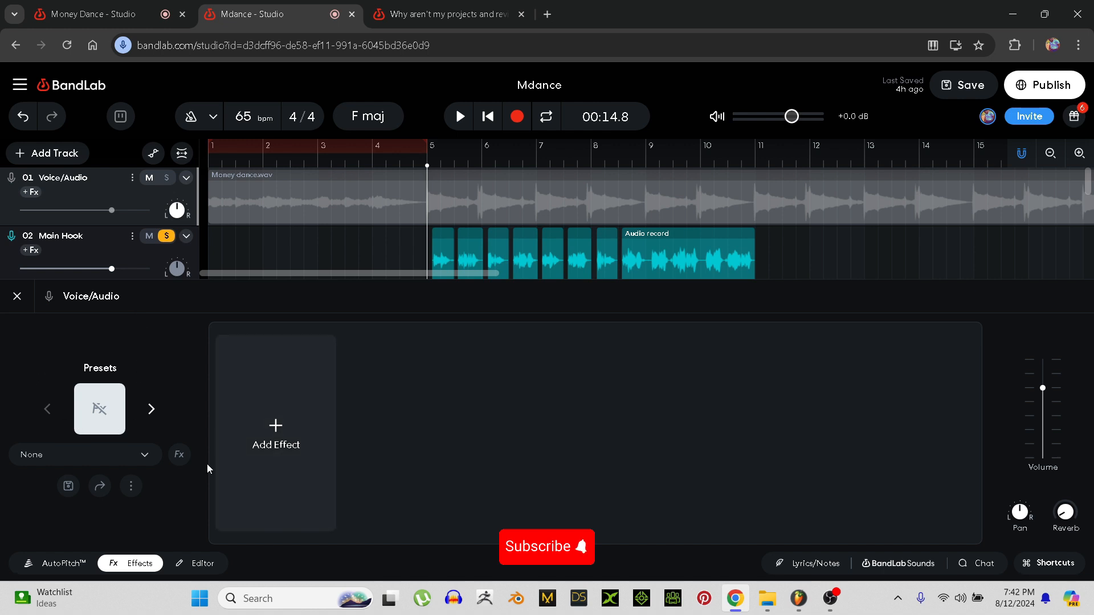
- Add a Graphic EQ from the recommended effects to the Voice/Audio track
click(271, 437)
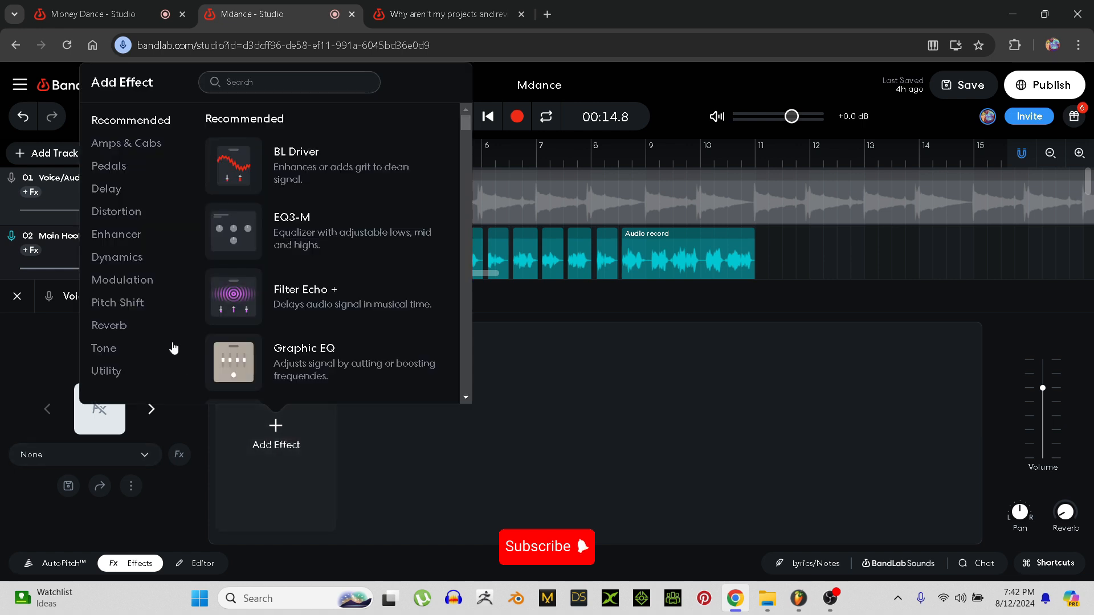
scroll(282, 216, down, 5)
scroll(336, 219, up, 5)
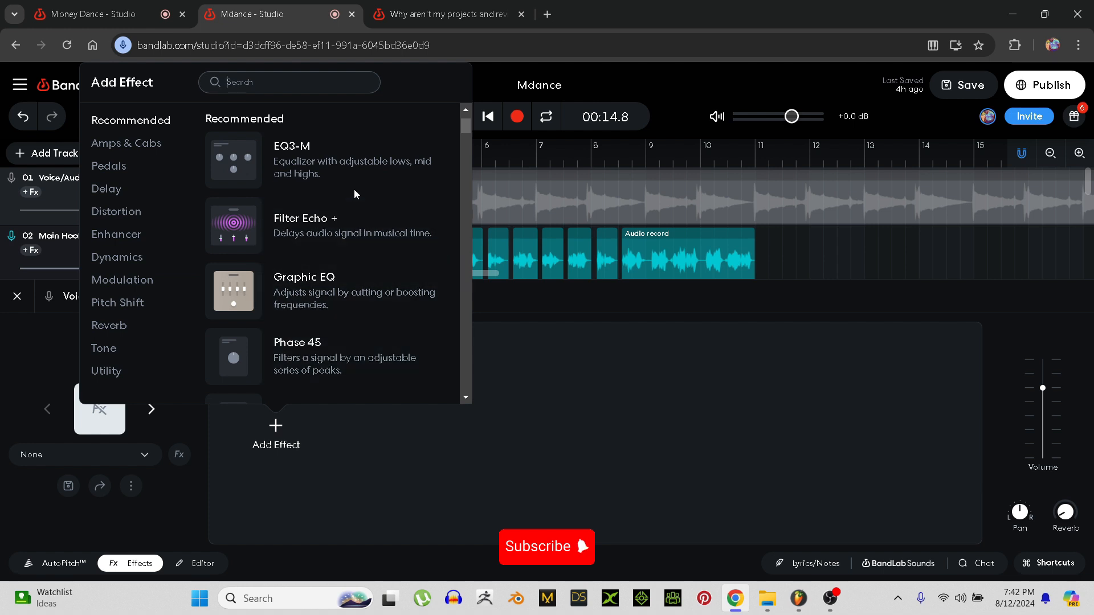
click(291, 284)
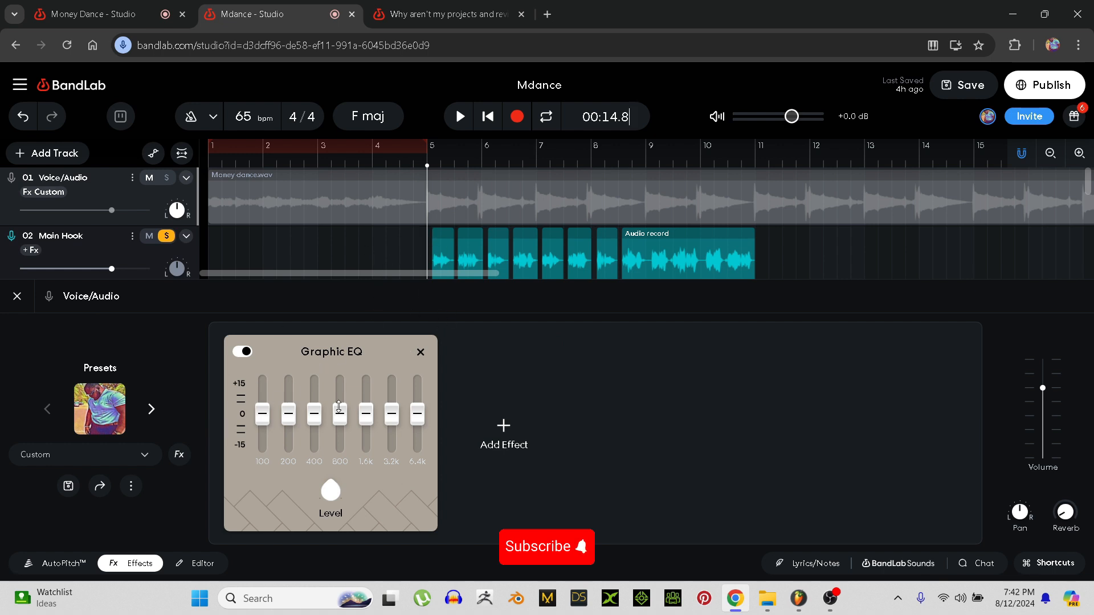
- Lower the Graphic EQ's 100 Hz band to about -2.1 dB while the Main Hook plays, then stop playback
click(459, 119)
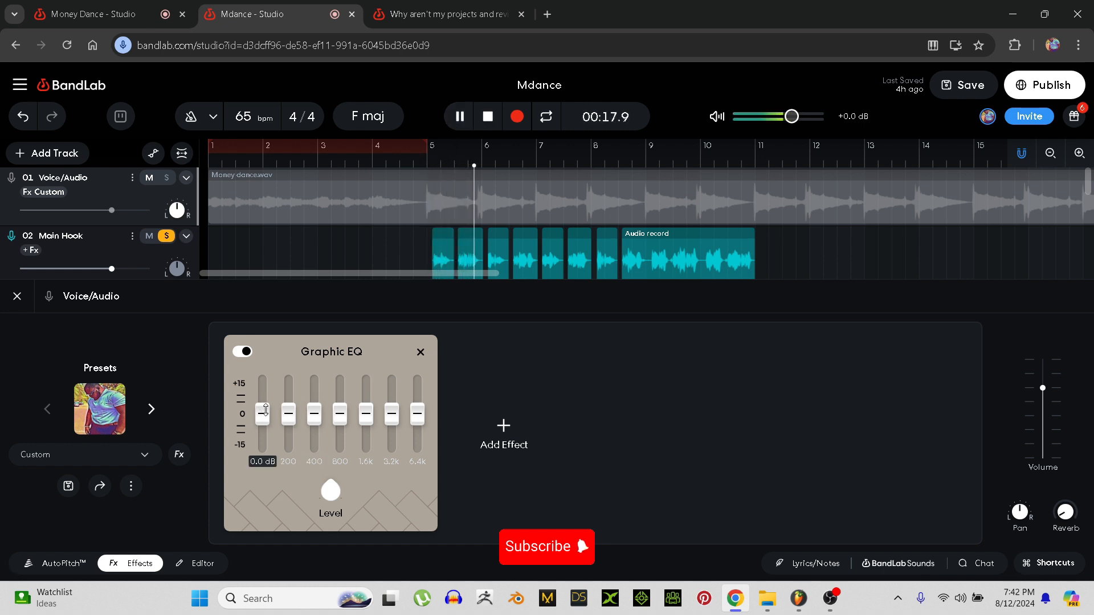
drag(265, 410, 267, 422)
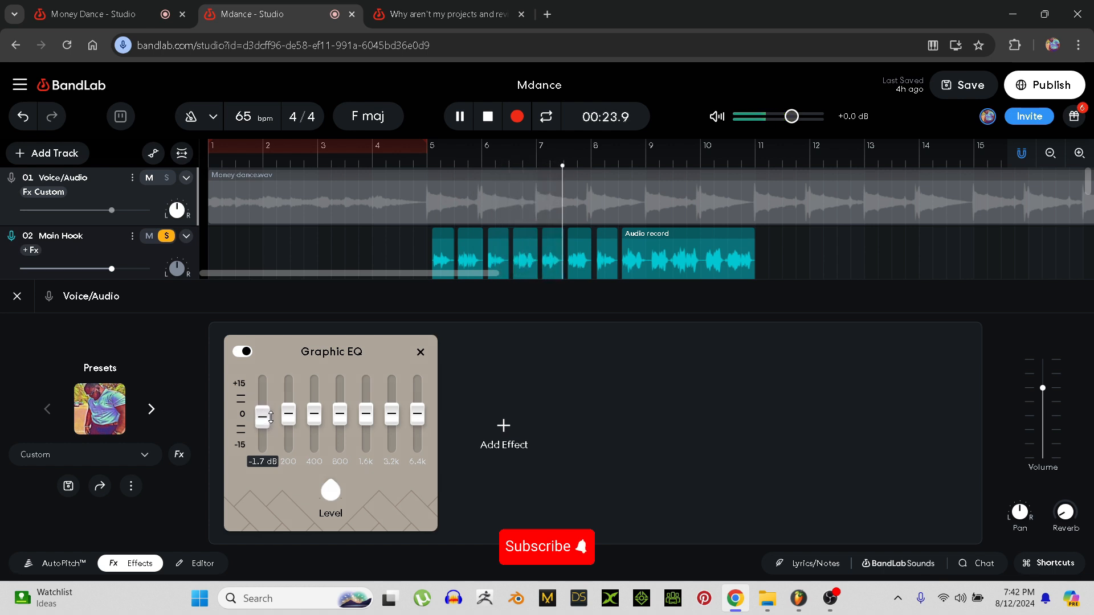
mouse_move(262, 418)
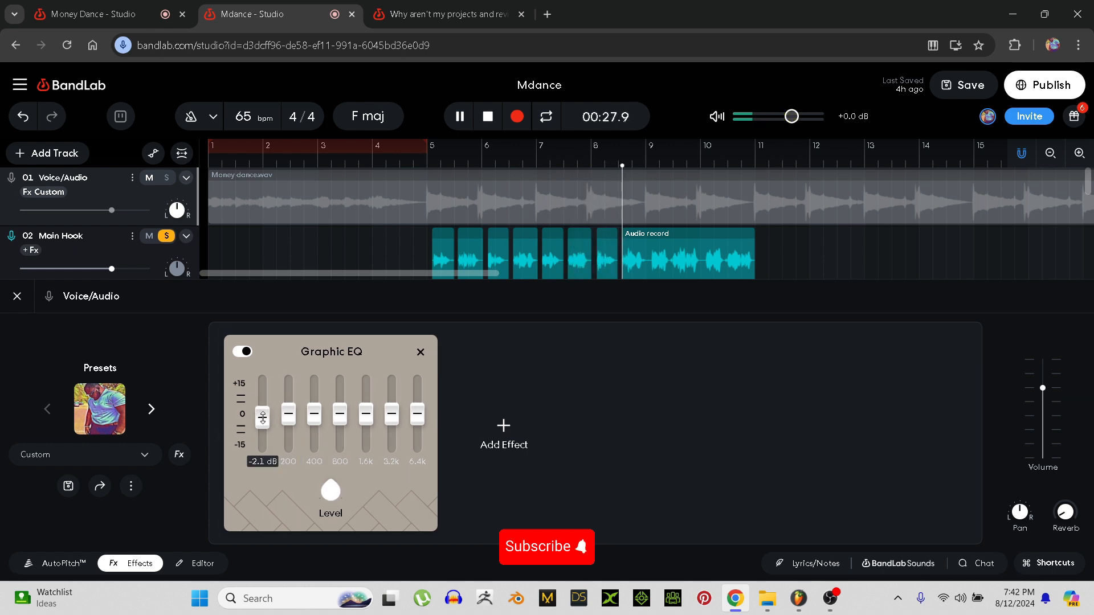
mouse_move(391, 442)
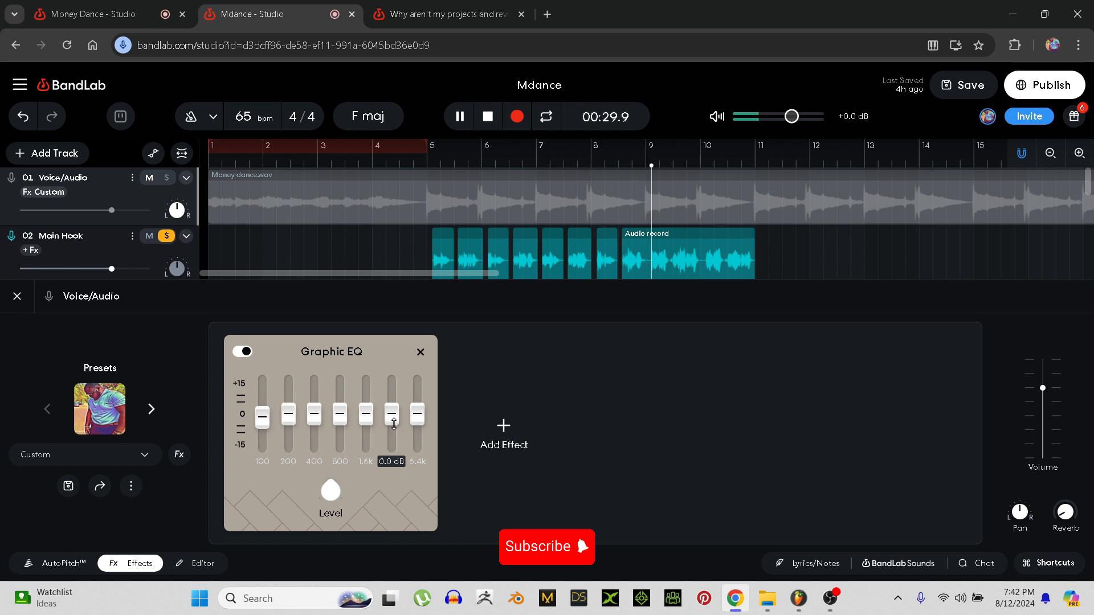
mouse_move(431, 414)
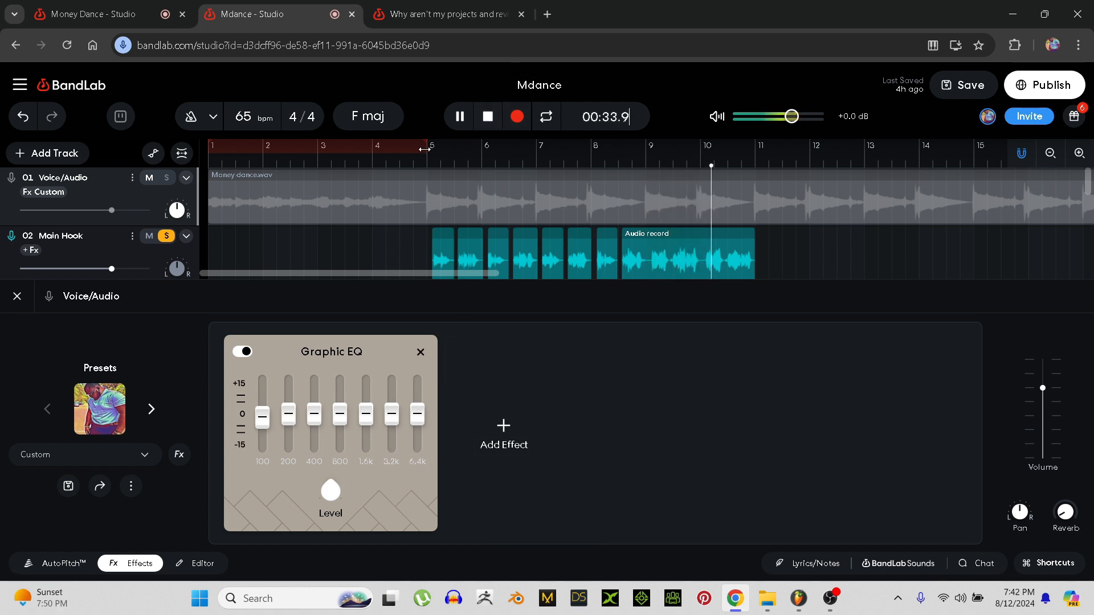
click(487, 120)
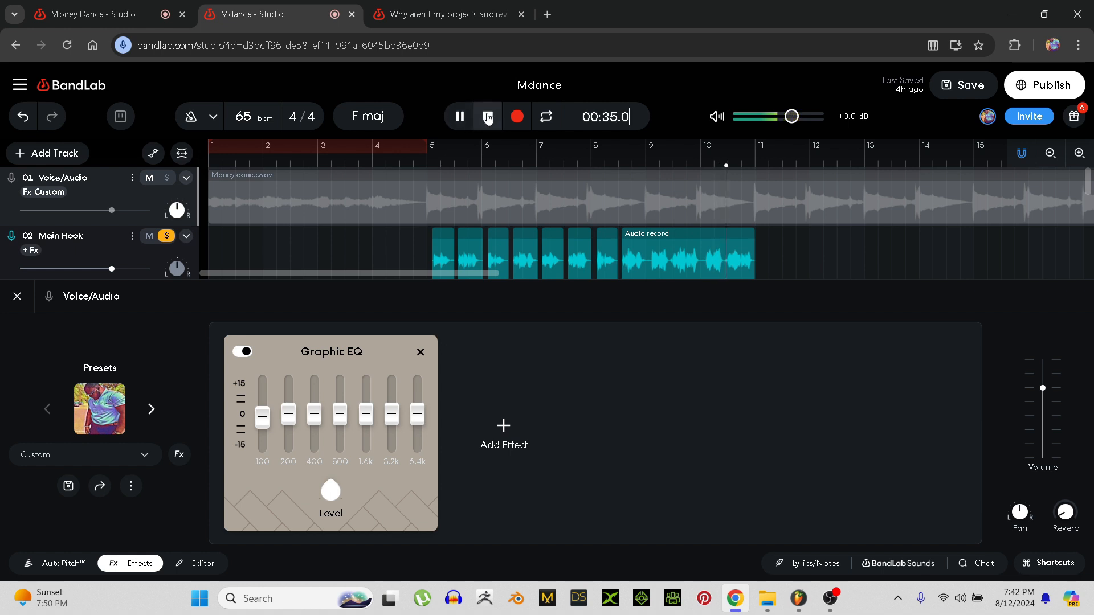
- Place the playhead at the start of the hook and enable a loop region from bar 5 to bar 11
click(434, 161)
drag(410, 152, 628, 146)
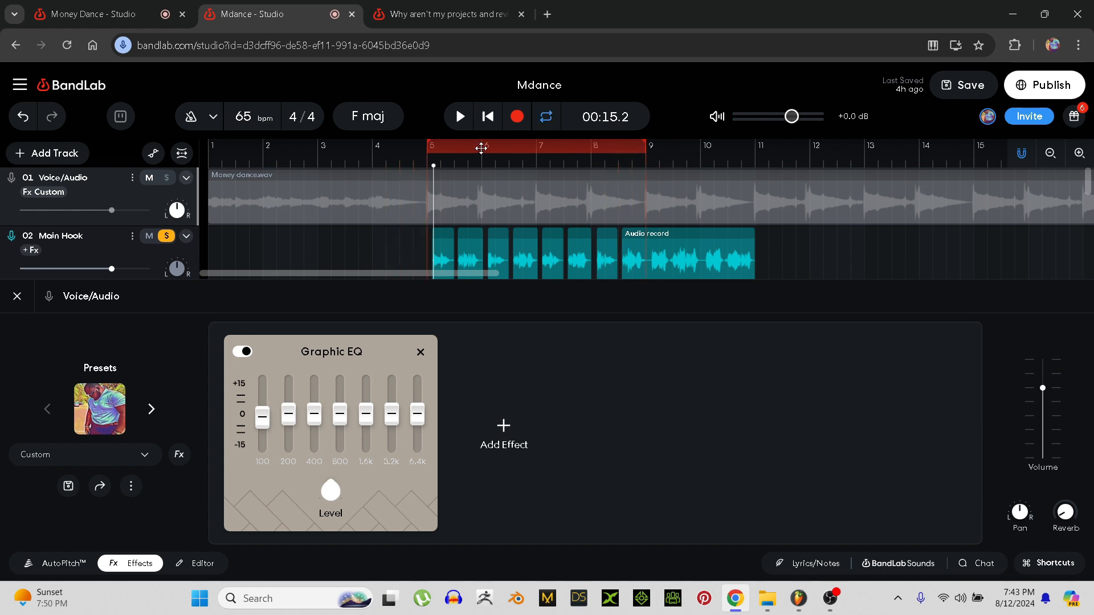
click(510, 147)
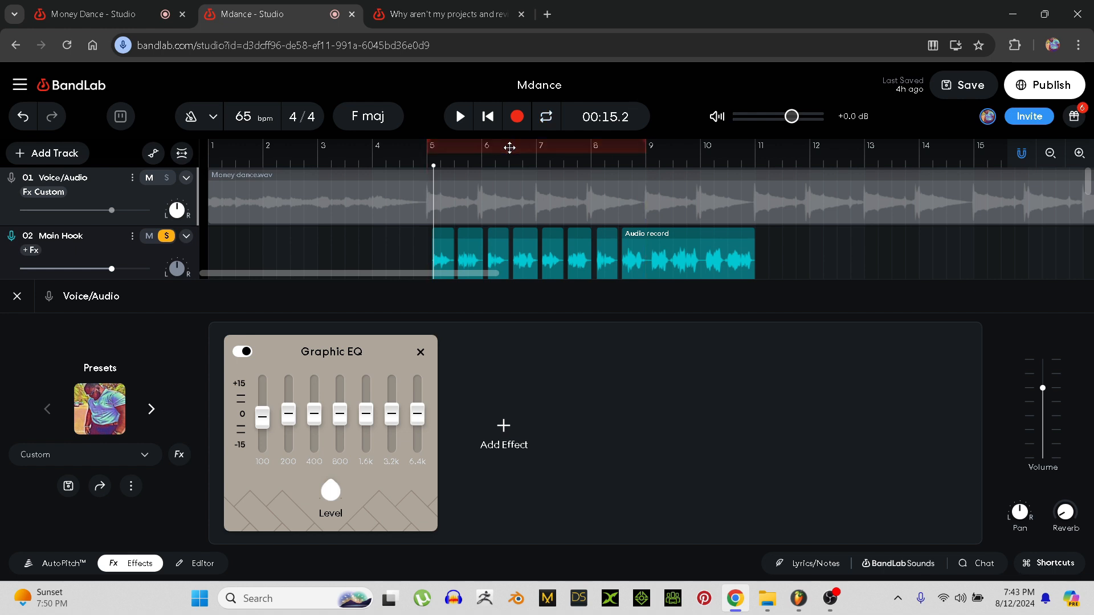
click(581, 147)
click(579, 149)
click(579, 149)
click(577, 150)
click(632, 152)
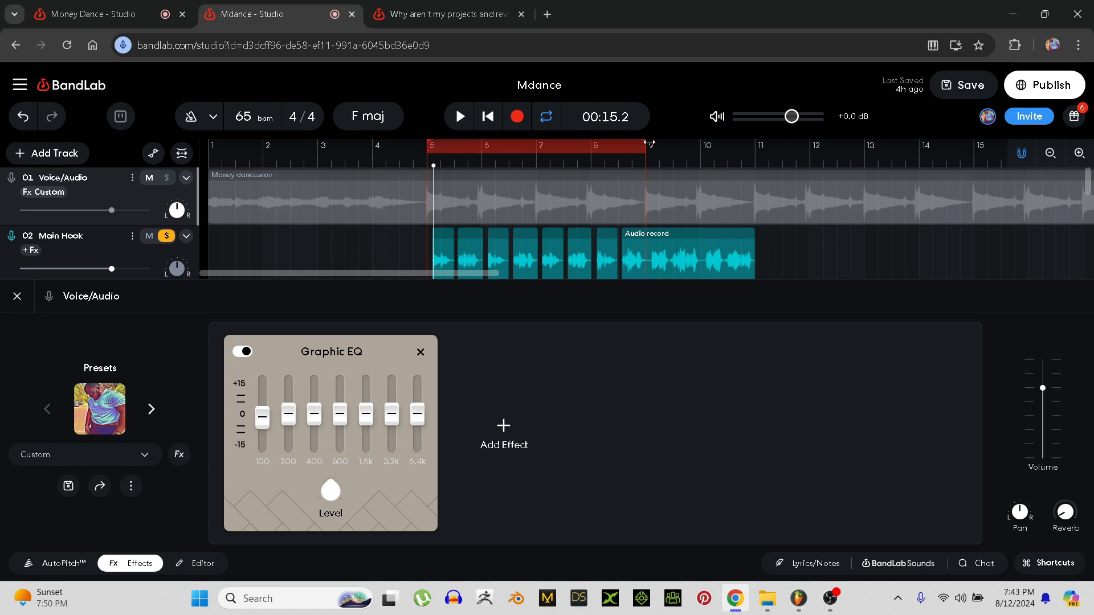
drag(649, 143, 749, 146)
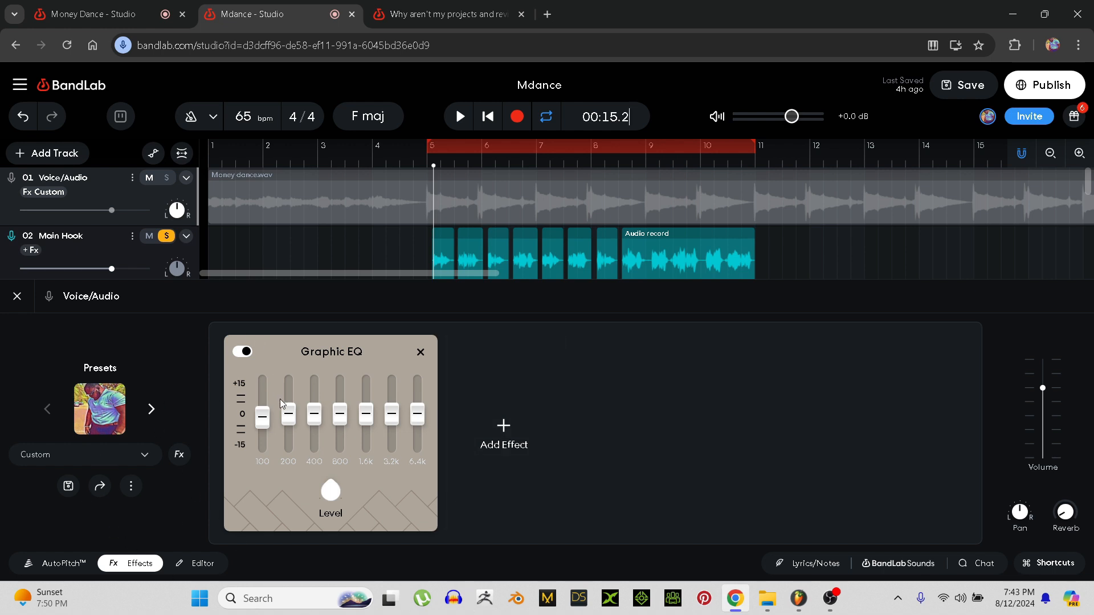
- Play the looped hook and slightly raise the Graphic EQ's 1.6k and 3.2k bands, leaving the level as it is
click(460, 116)
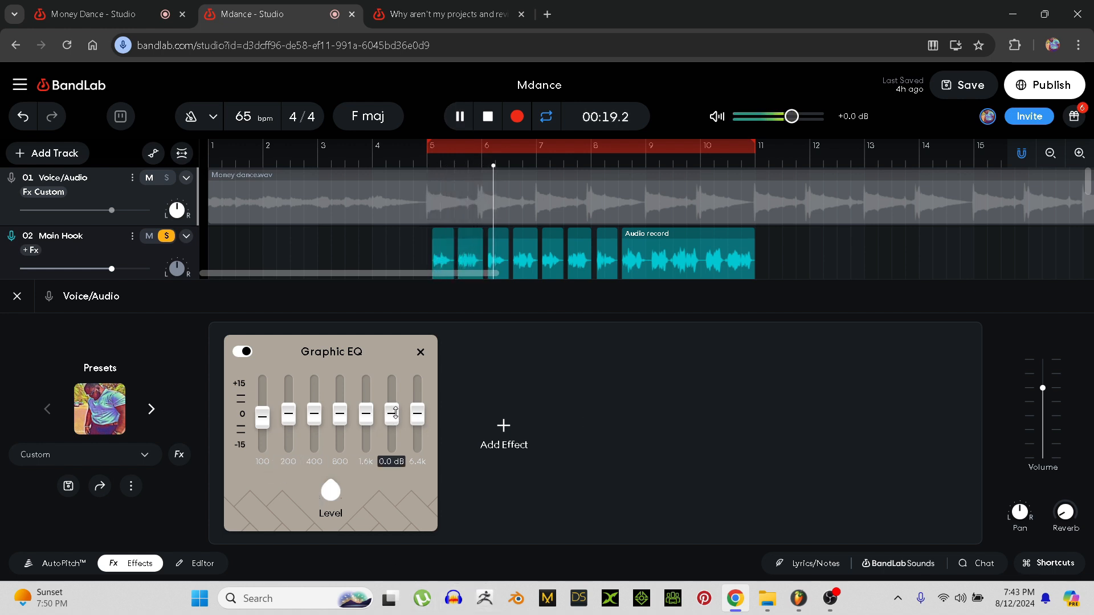
drag(395, 411, 368, 404)
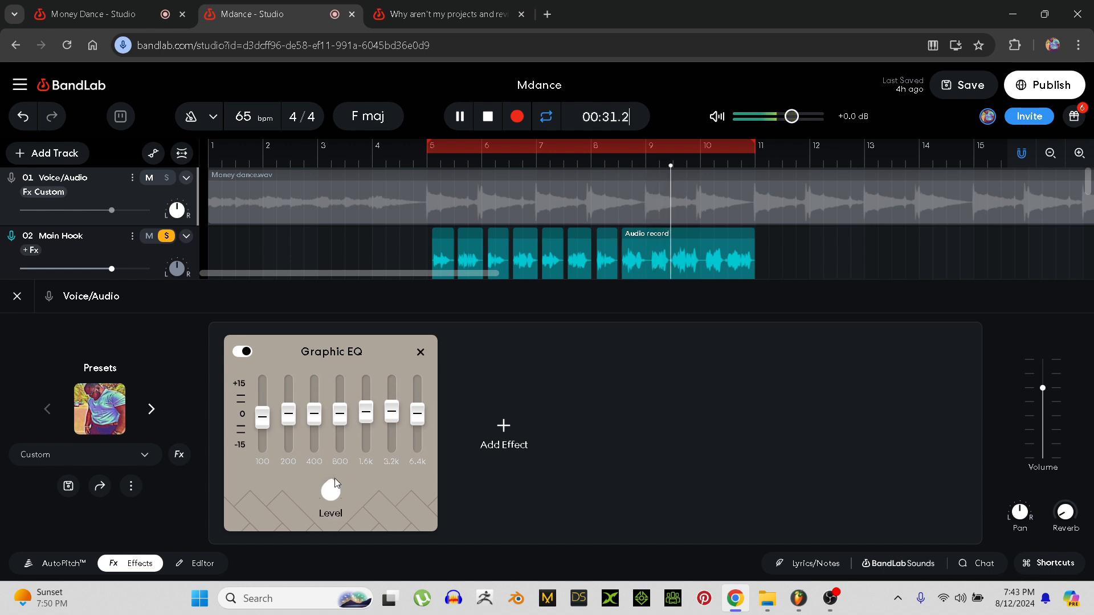
mouse_move(332, 491)
drag(332, 490, 332, 490)
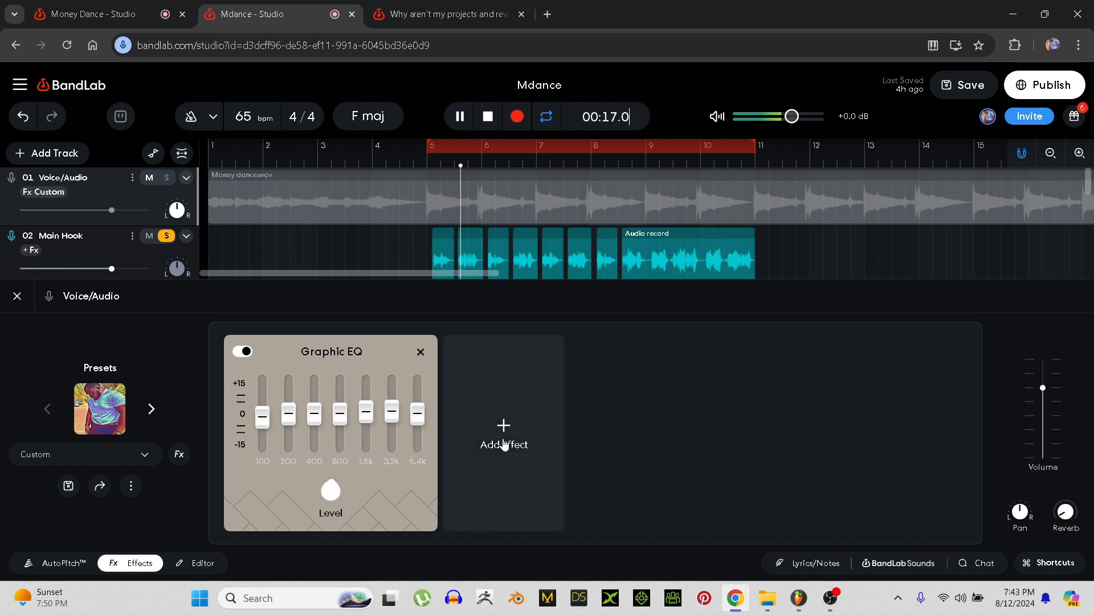
- Stop playback and add a DeEsser after the Graphic EQ on the Voice/Audio track
click(504, 439)
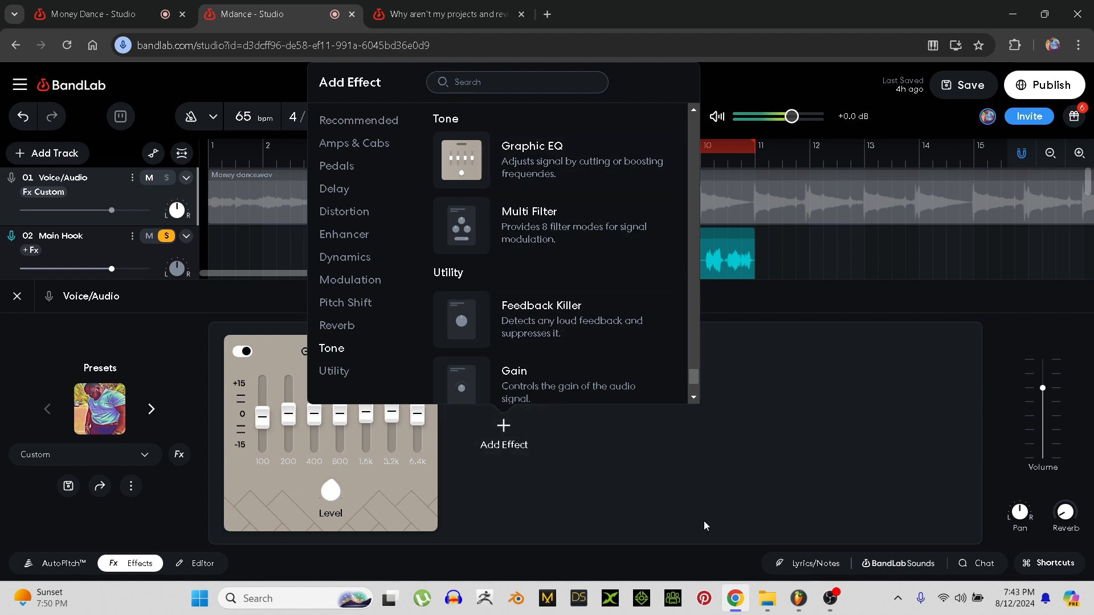
click(693, 500)
key(space)
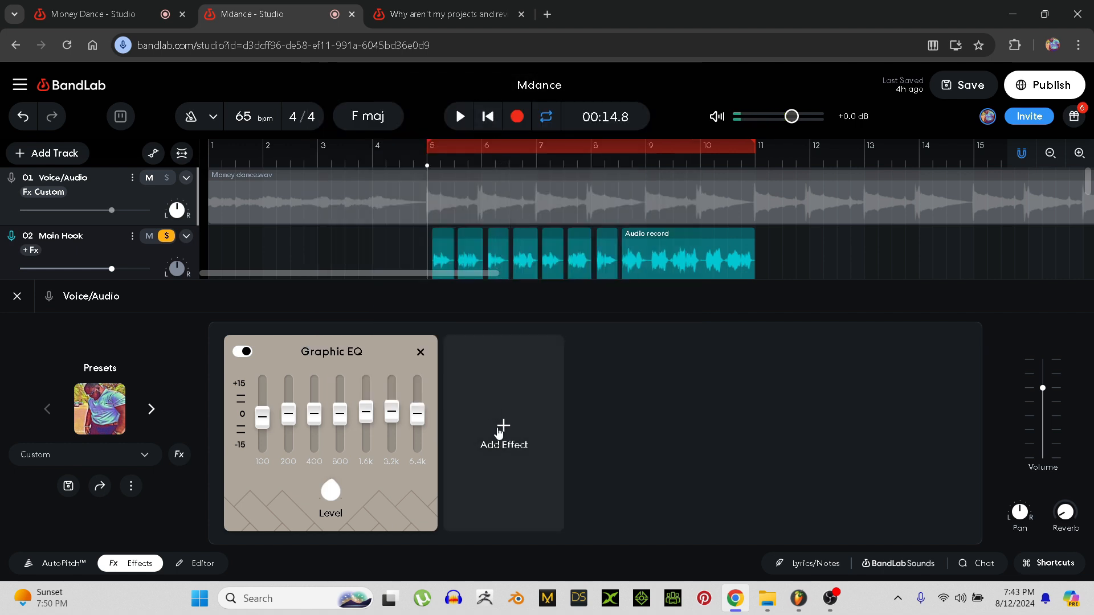
click(499, 433)
scroll(493, 243, up, 10)
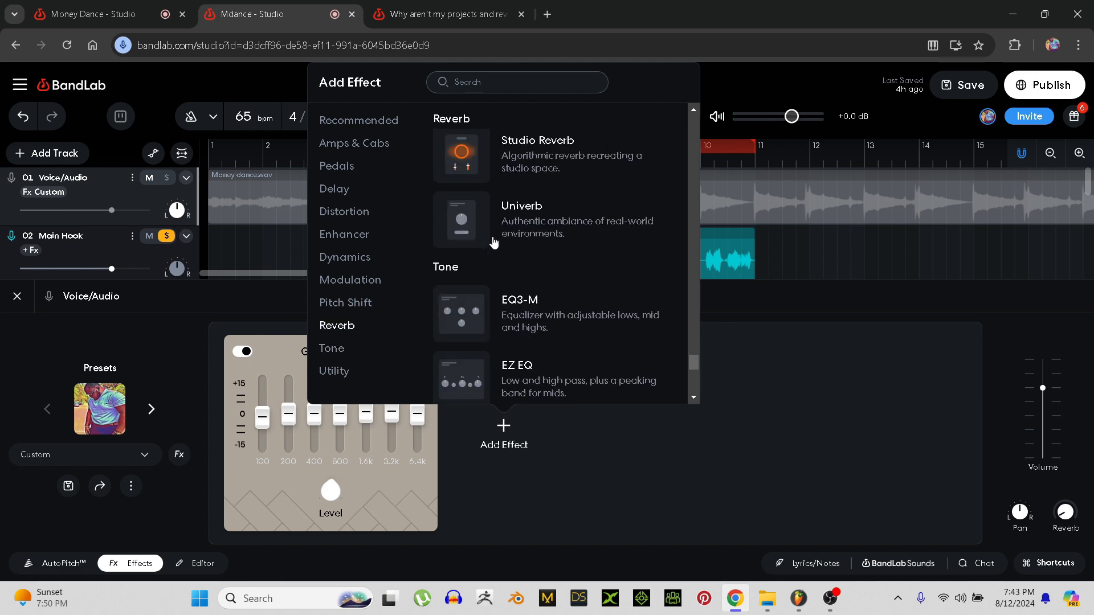
scroll(506, 242, up, 8)
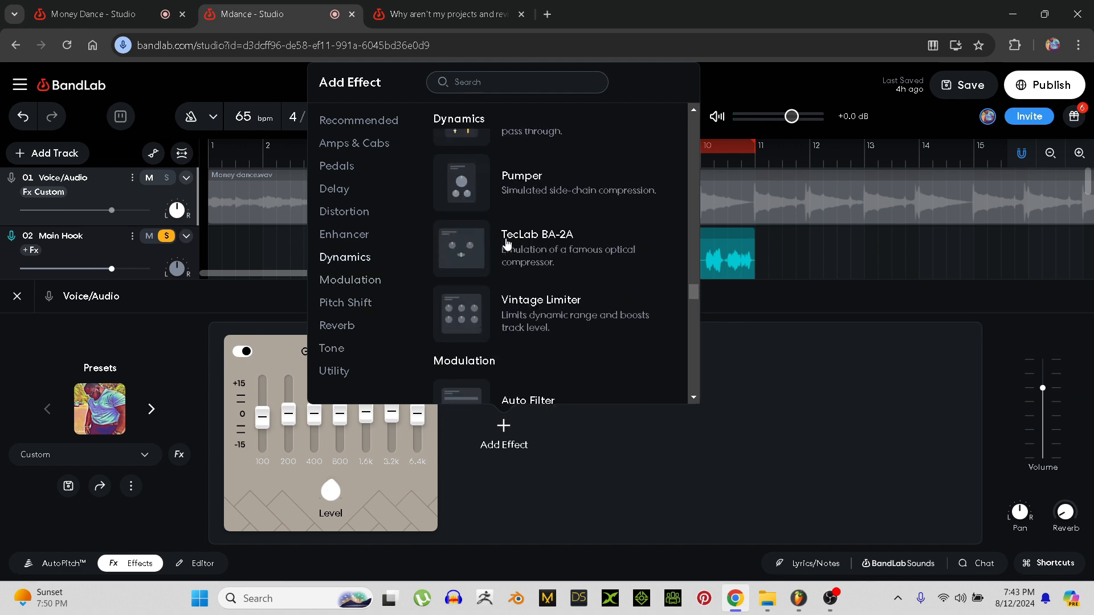
scroll(514, 256, down, 5)
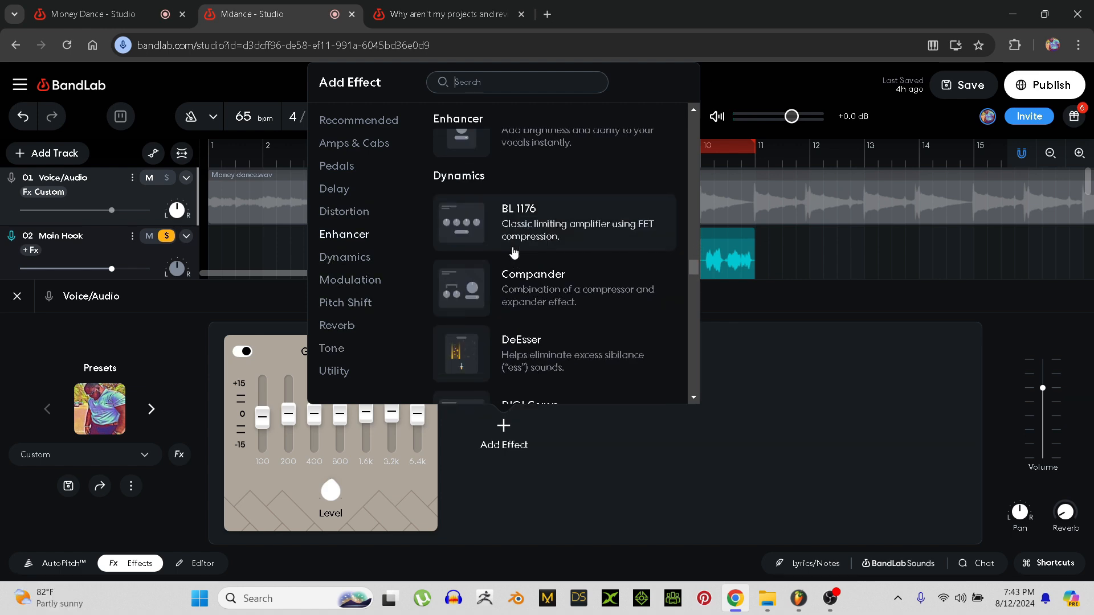
click(520, 197)
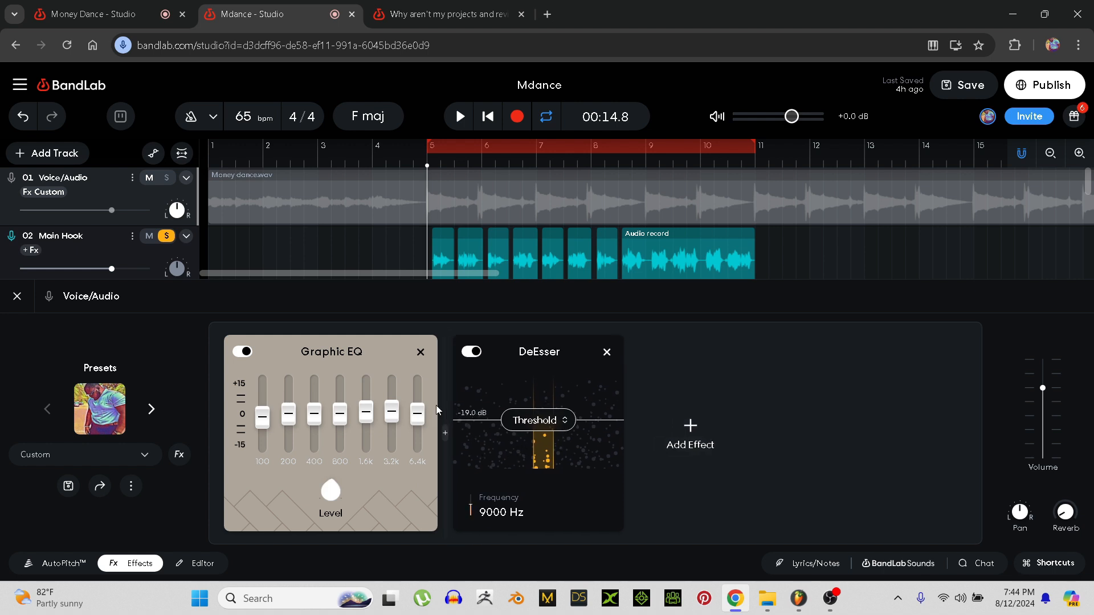
- Play the looped hook, lower the DeEsser's frequency to 5280 Hz and raise its threshold
key(space)
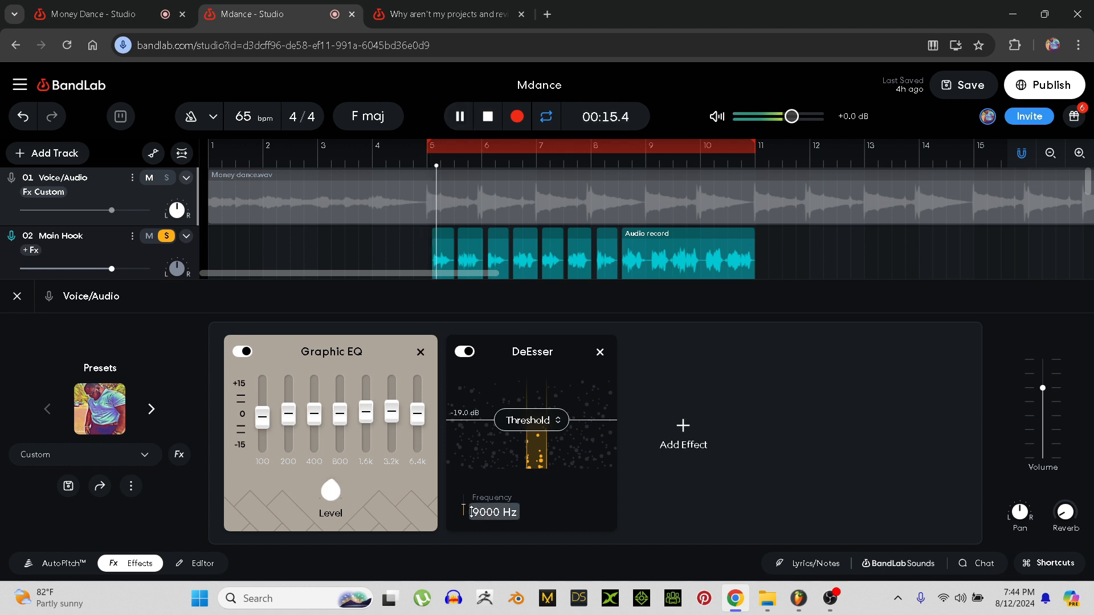
mouse_move(462, 509)
mouse_down()
mouse_move(455, 544)
mouse_move(464, 491)
mouse_move(475, 551)
mouse_move(476, 525)
mouse_up()
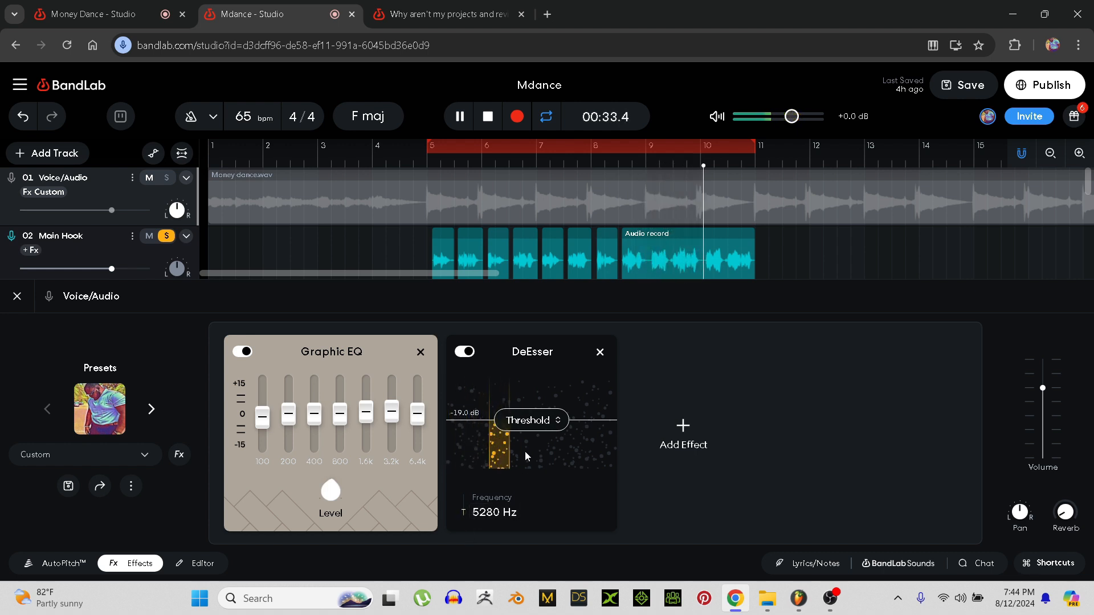
mouse_move(529, 421)
mouse_down()
mouse_move(530, 399)
mouse_move(530, 454)
mouse_move(530, 413)
mouse_up()
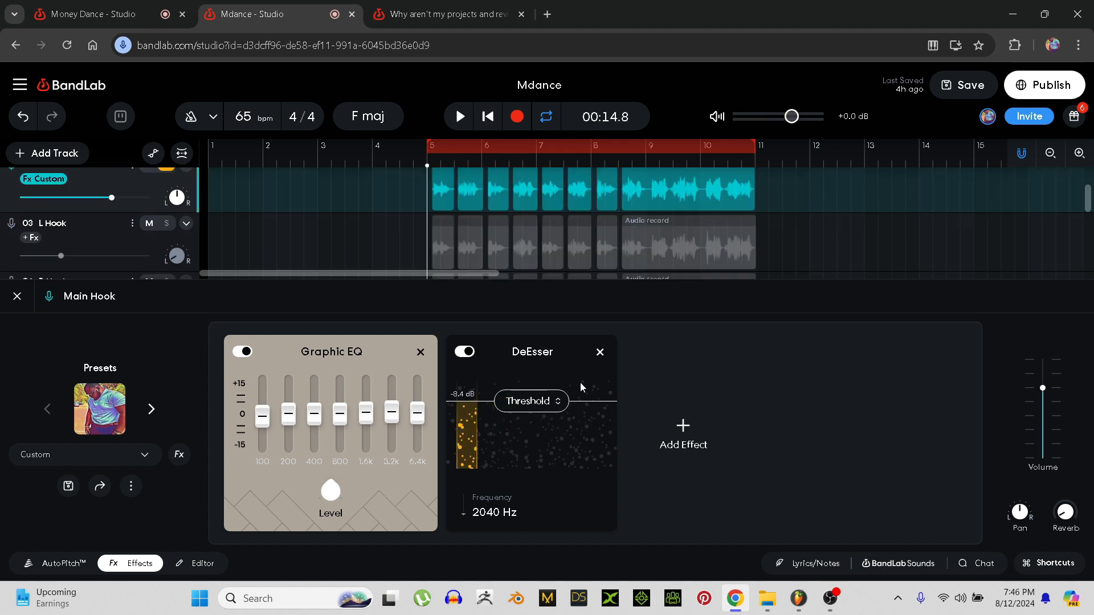
- Add a Studio Reverb from the recommended effects after the DeEsser on the Main Hook track
click(702, 431)
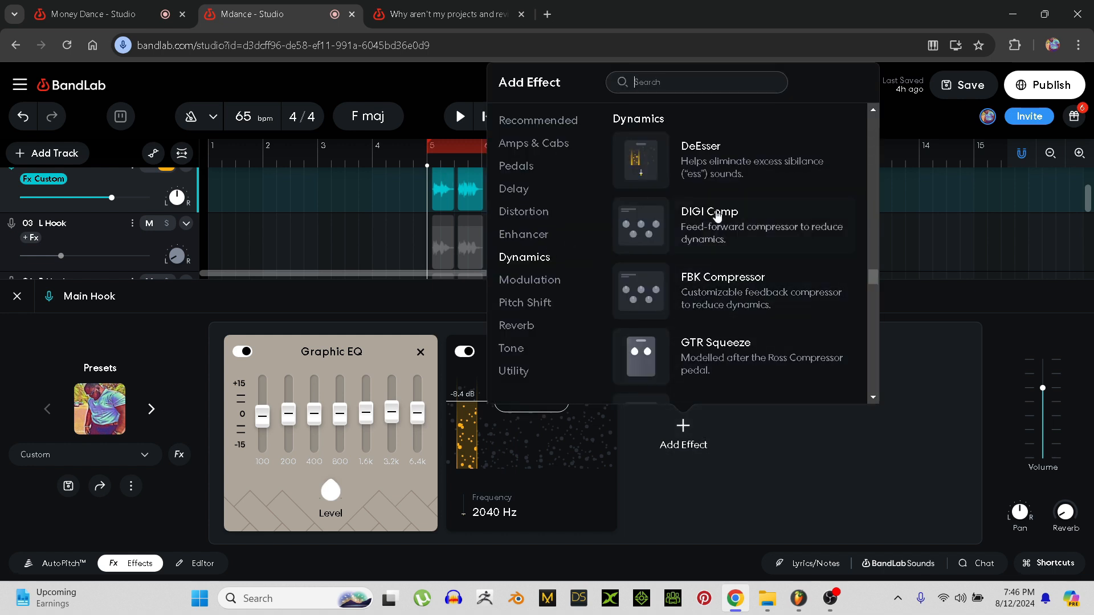
scroll(661, 262, up, 15)
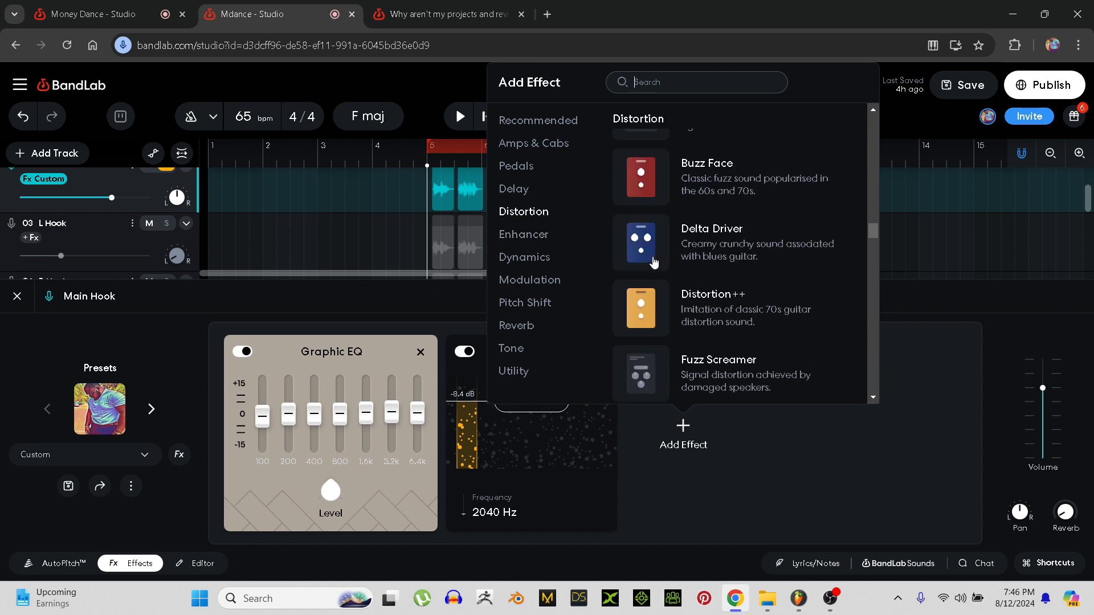
scroll(678, 267, down, 2)
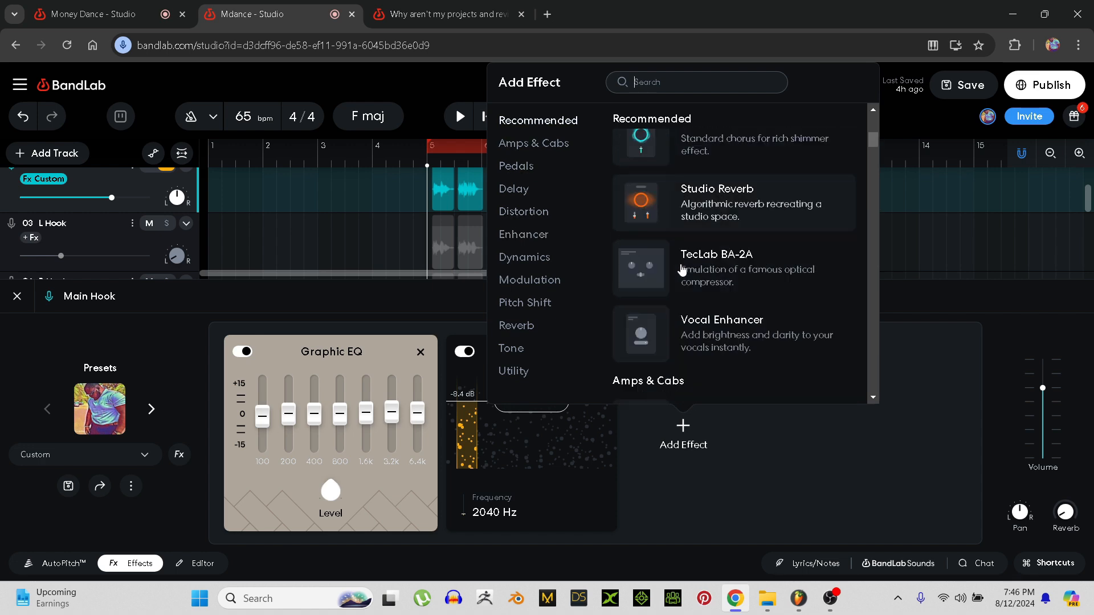
click(732, 198)
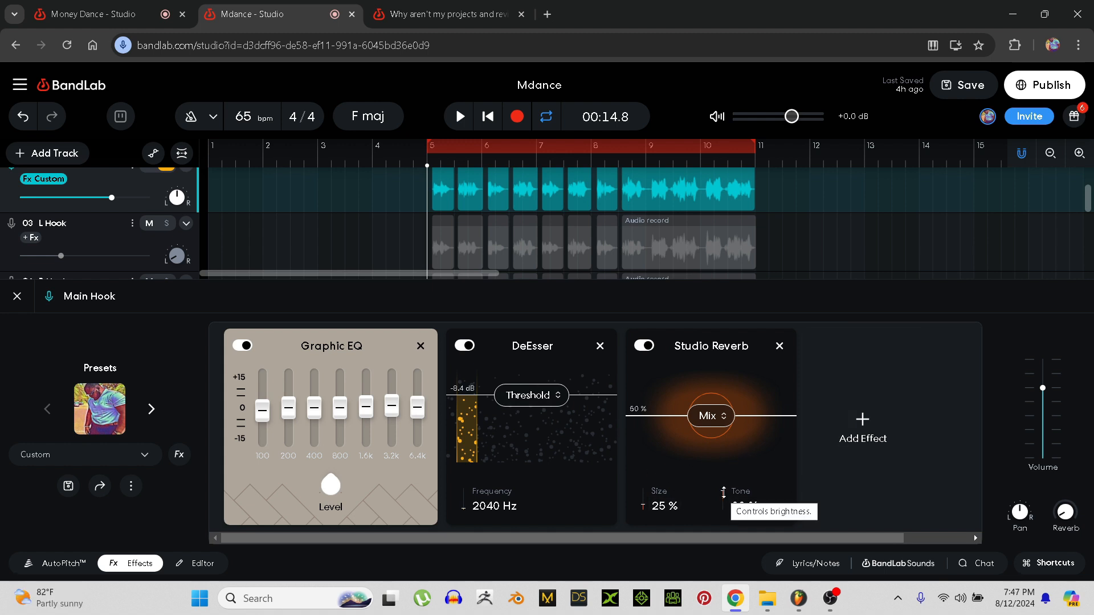
- While the looped hook plays, set the Studio Reverb to 28% mix, 15% size and 39% tone, then stop playback
click(462, 115)
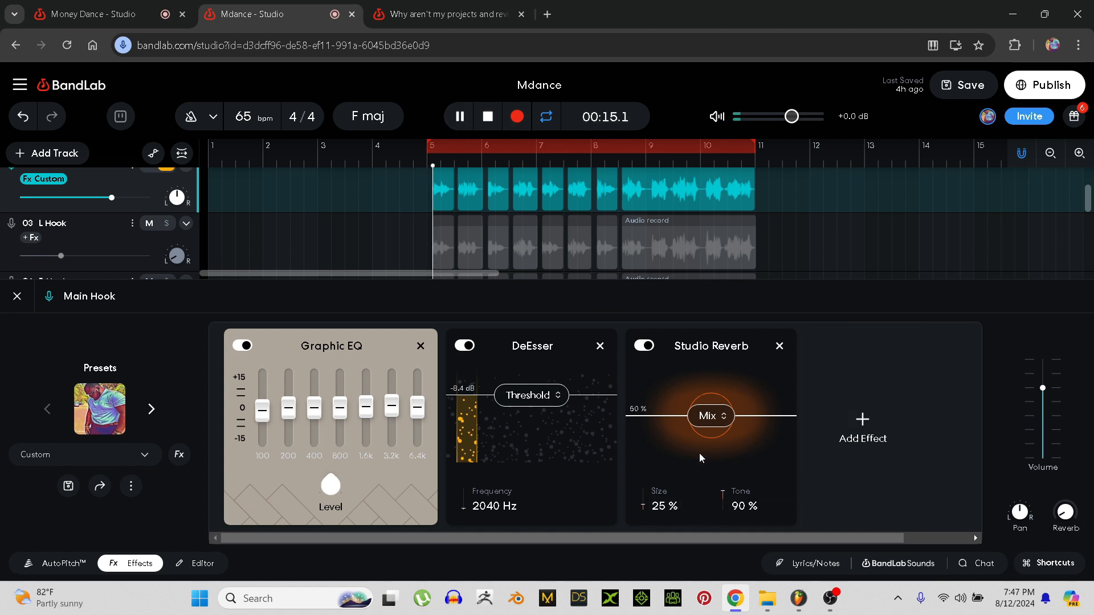
drag(722, 494, 725, 529)
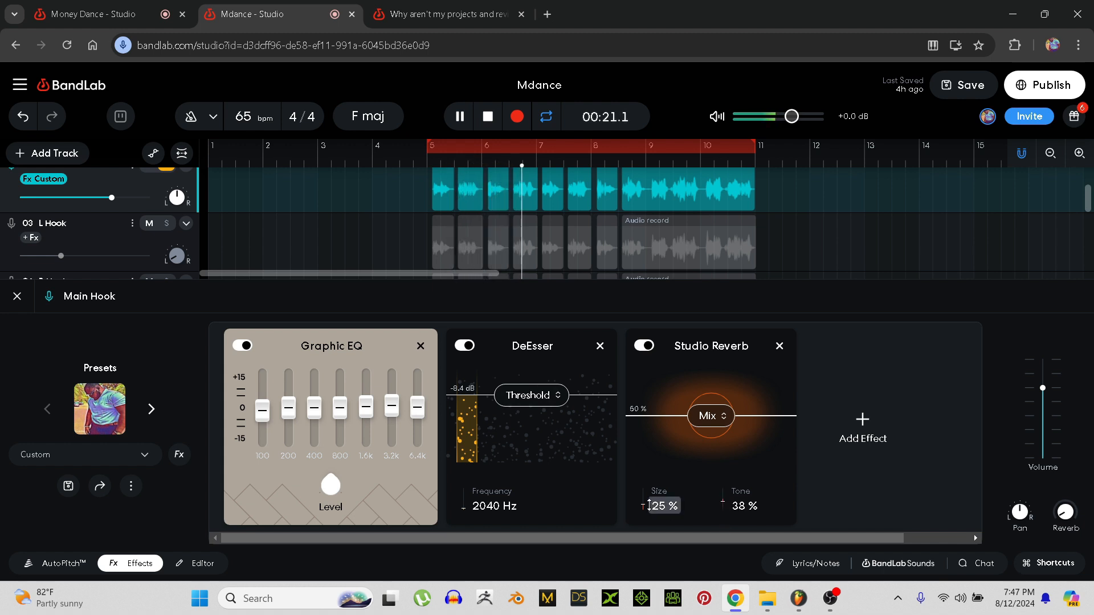
drag(644, 503, 644, 511)
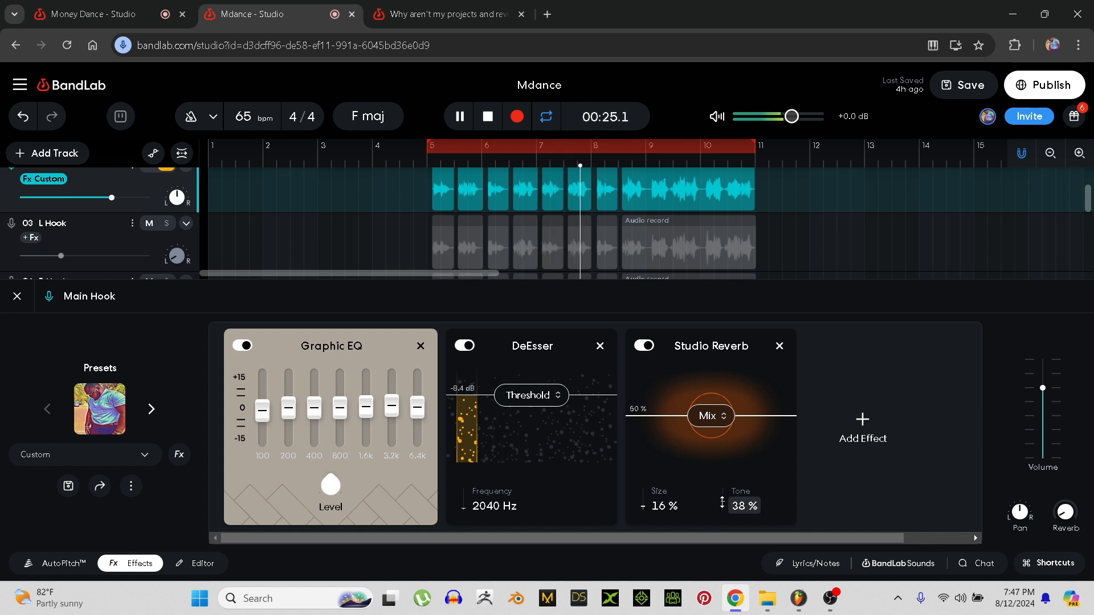
drag(722, 502, 722, 504)
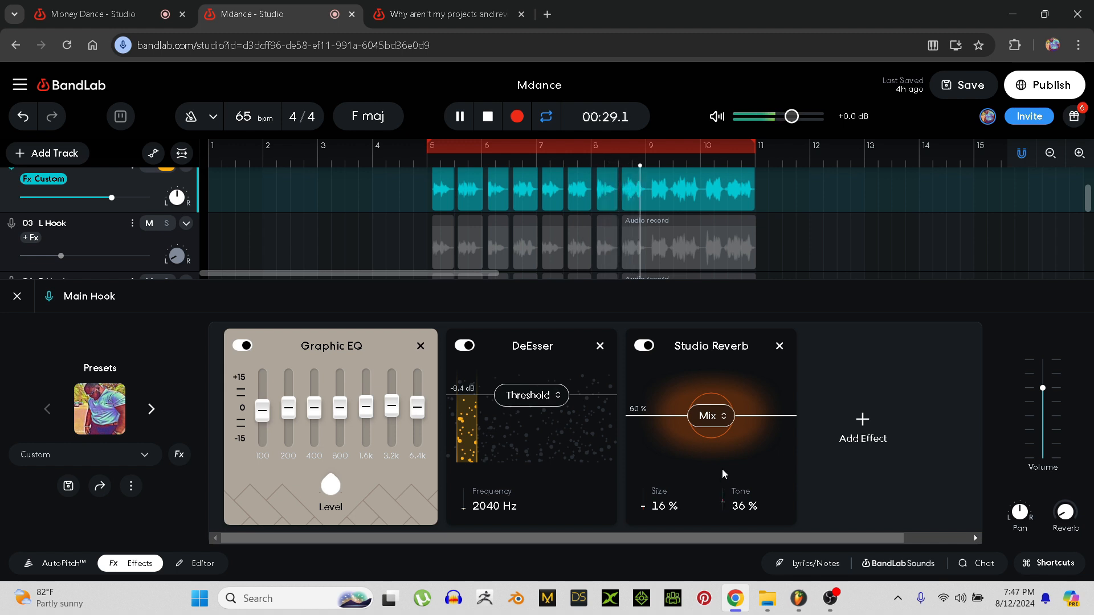
drag(709, 417, 712, 431)
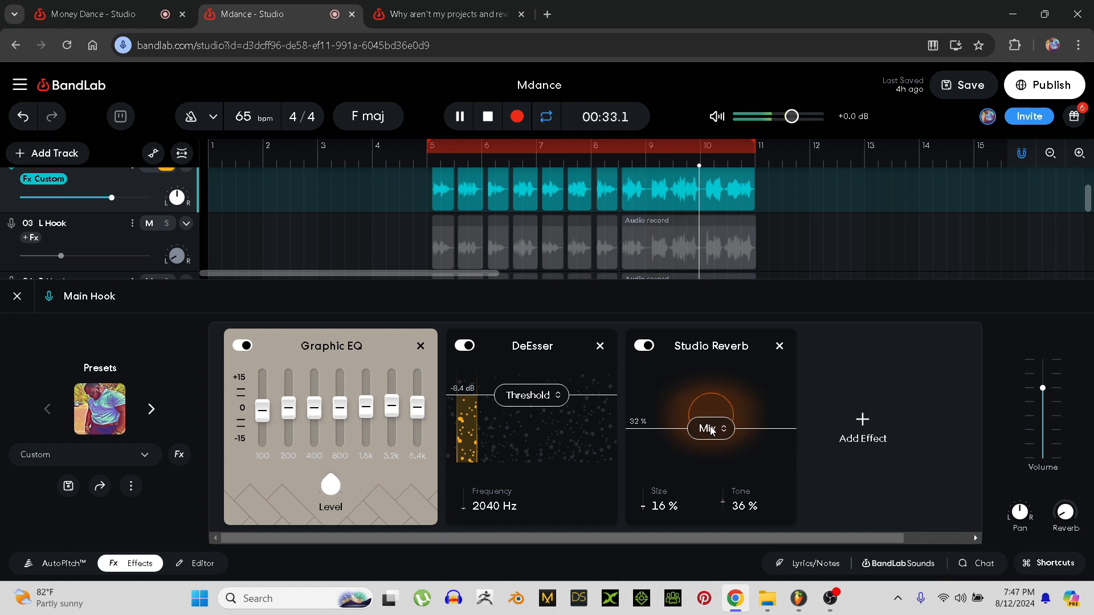
drag(637, 501, 641, 506)
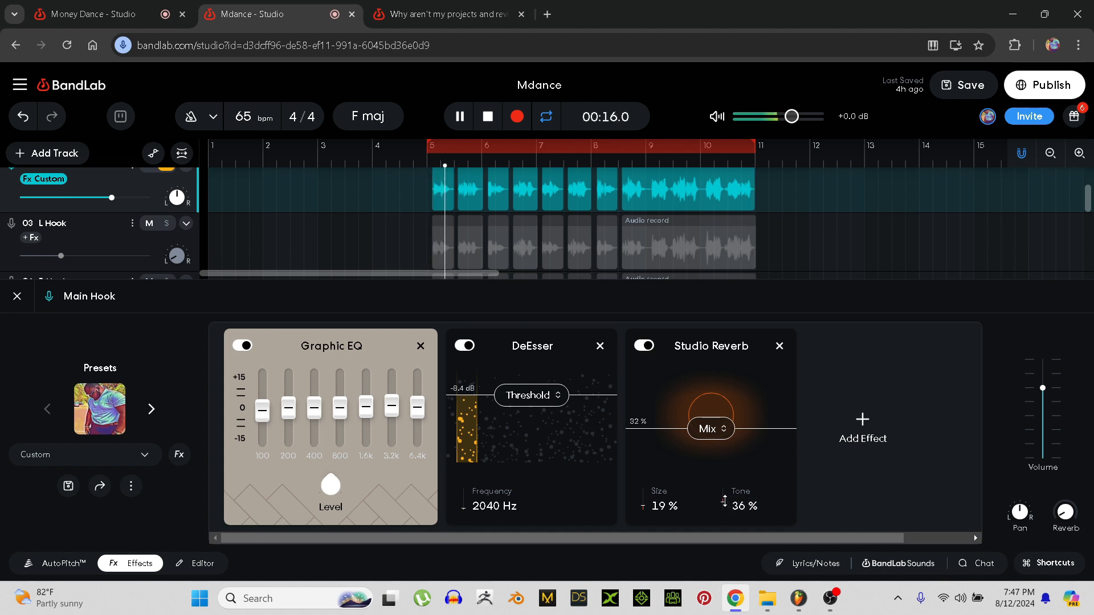
drag(724, 502, 725, 501)
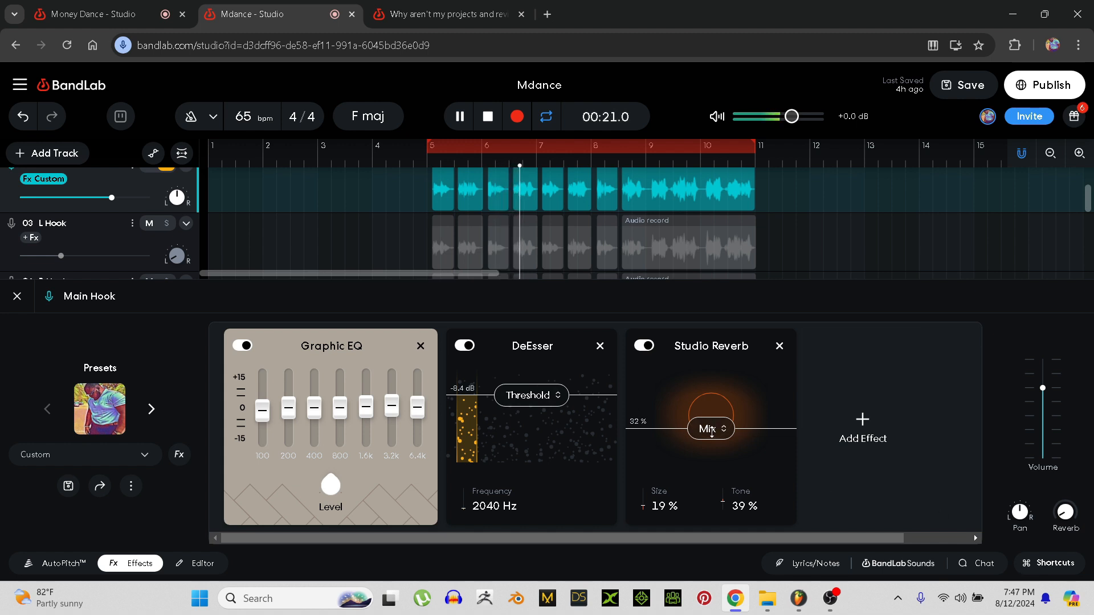
drag(711, 428, 713, 439)
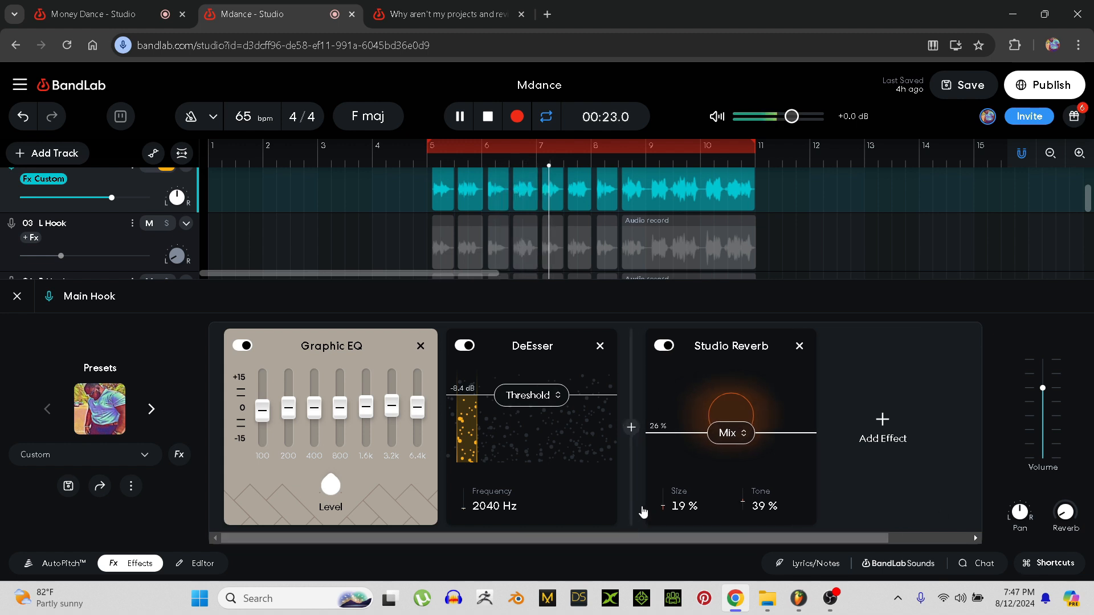
drag(644, 505, 644, 507)
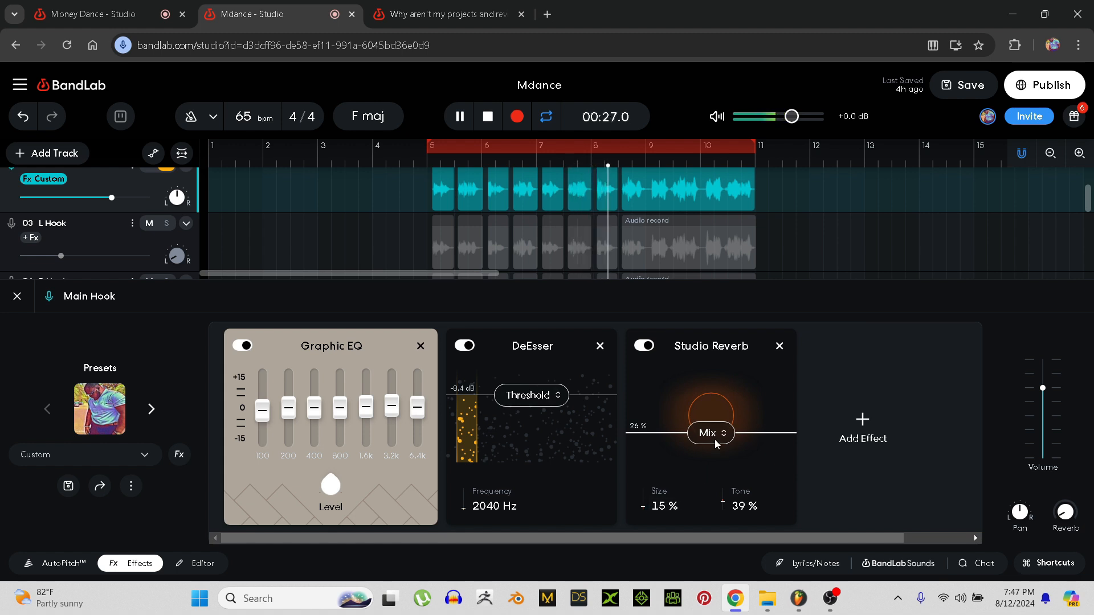
drag(716, 440, 715, 432)
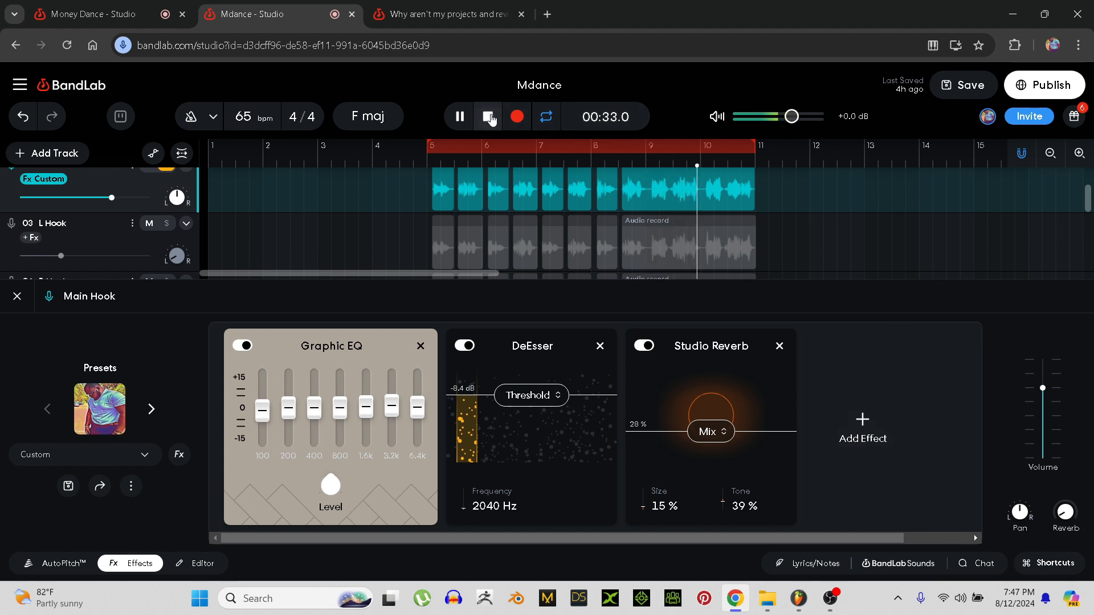
click(489, 117)
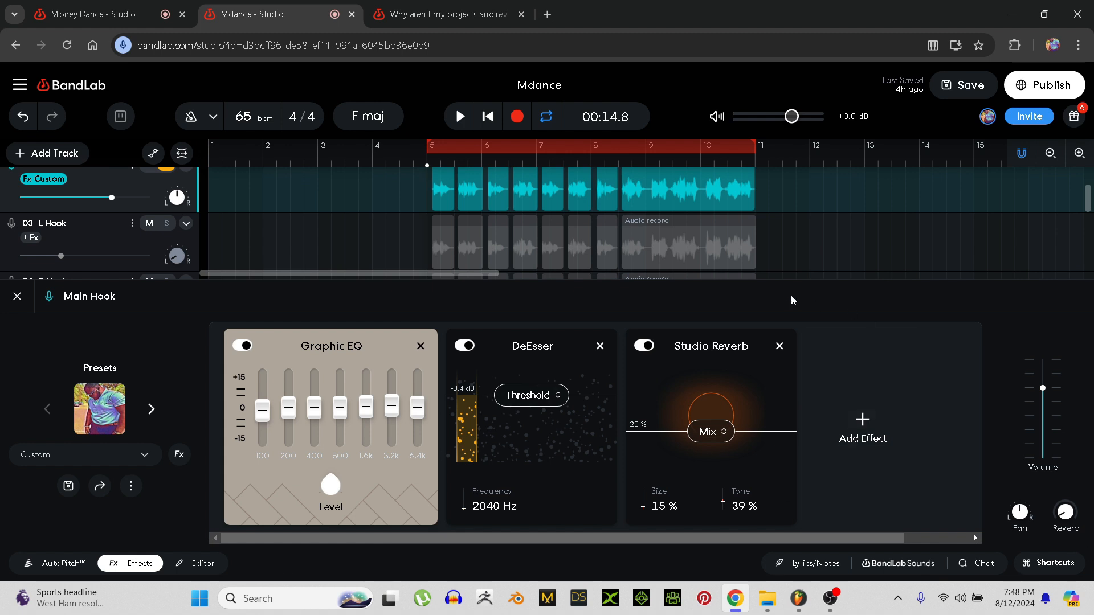
- Add a Filter Echo + delay effect after the Studio Reverb on the Main Hook track
click(861, 422)
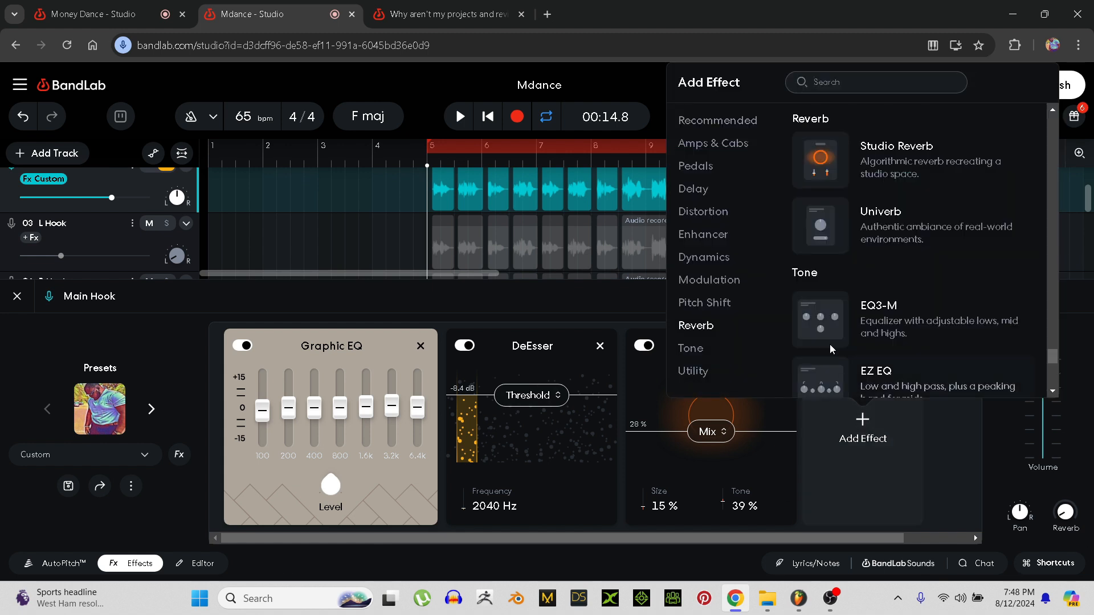
scroll(868, 204, down, 3)
scroll(869, 204, up, 4)
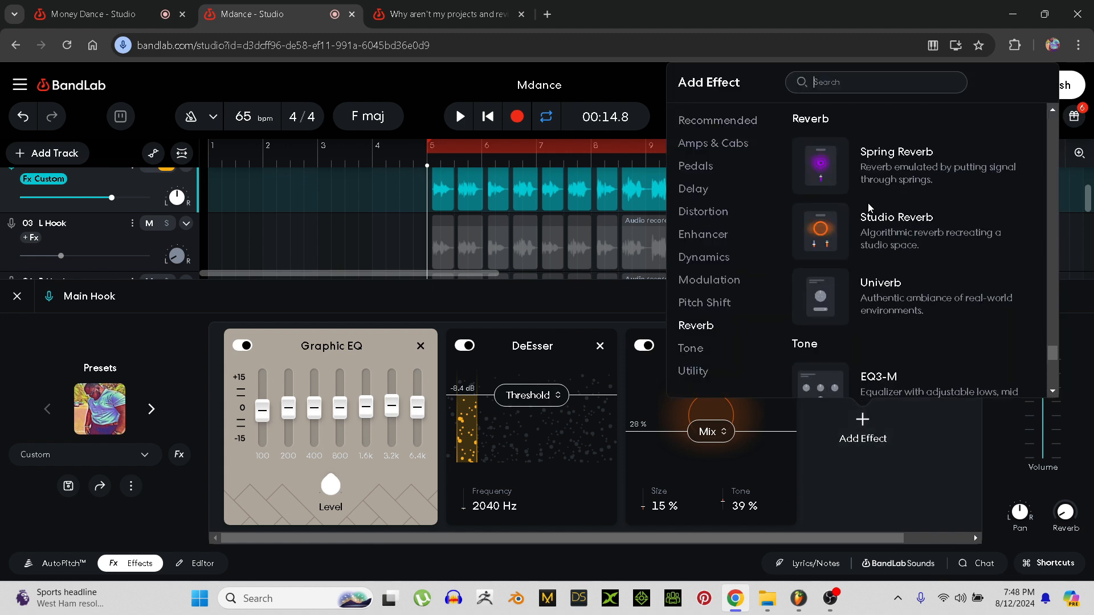
scroll(869, 206, up, 1)
scroll(934, 277, down, 5)
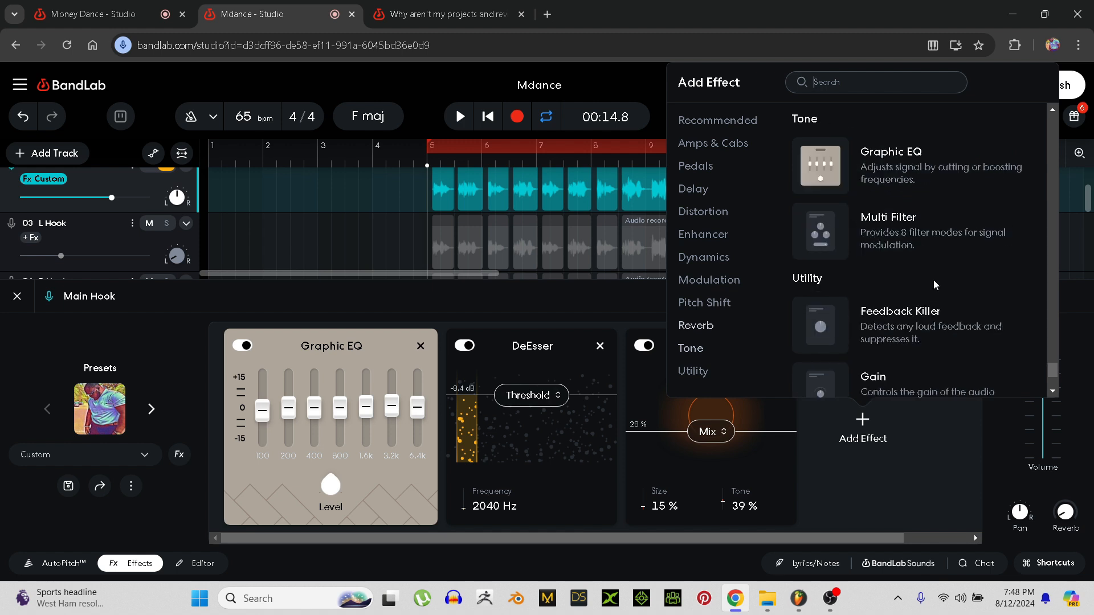
scroll(877, 272, up, 15)
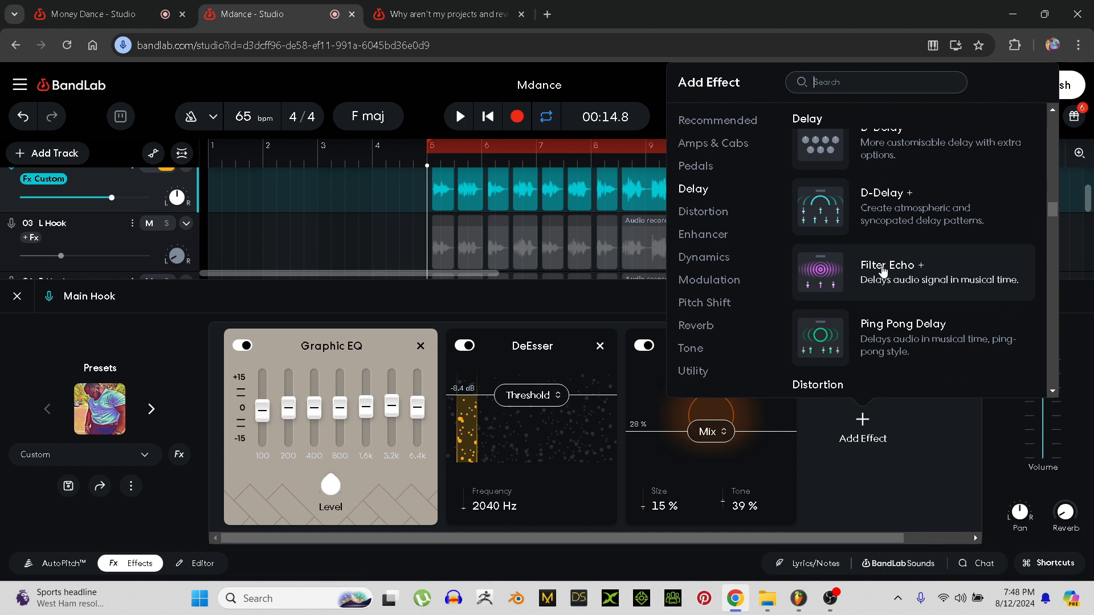
click(883, 270)
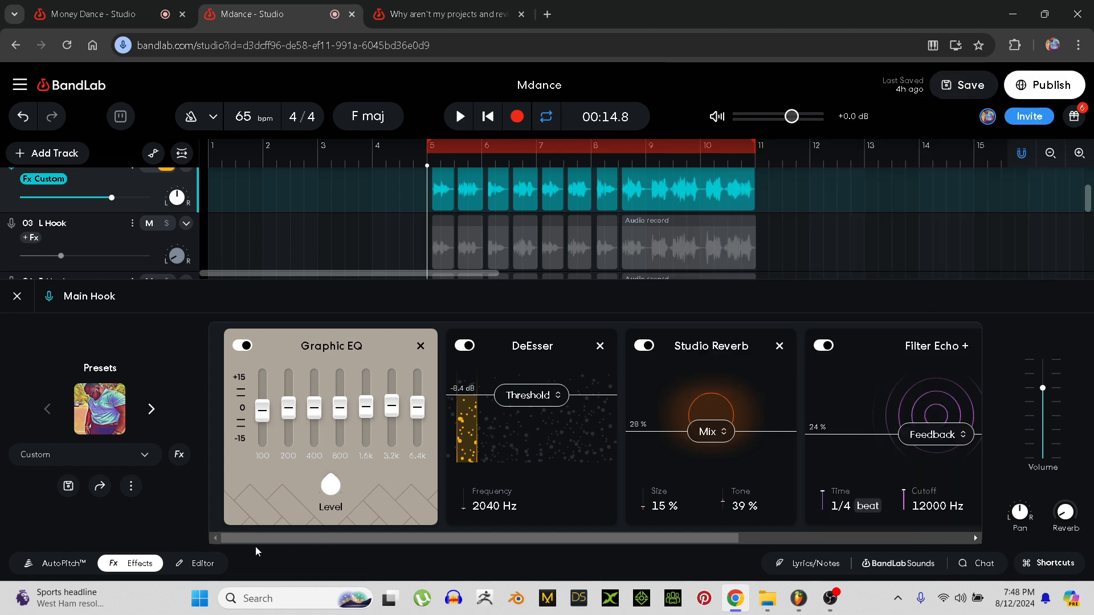
drag(256, 539, 462, 552)
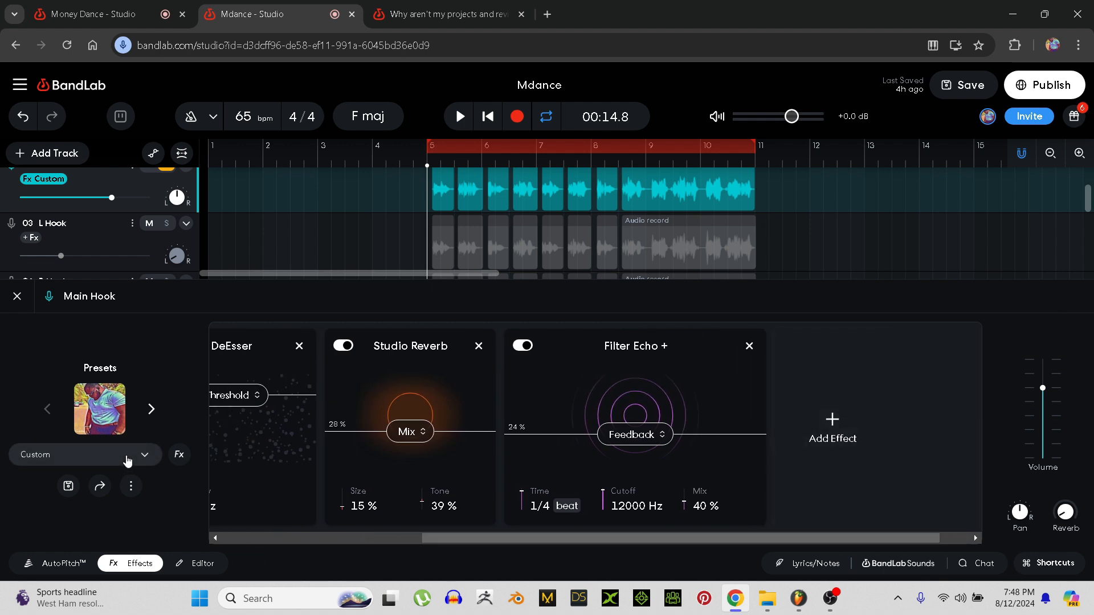
click(144, 455)
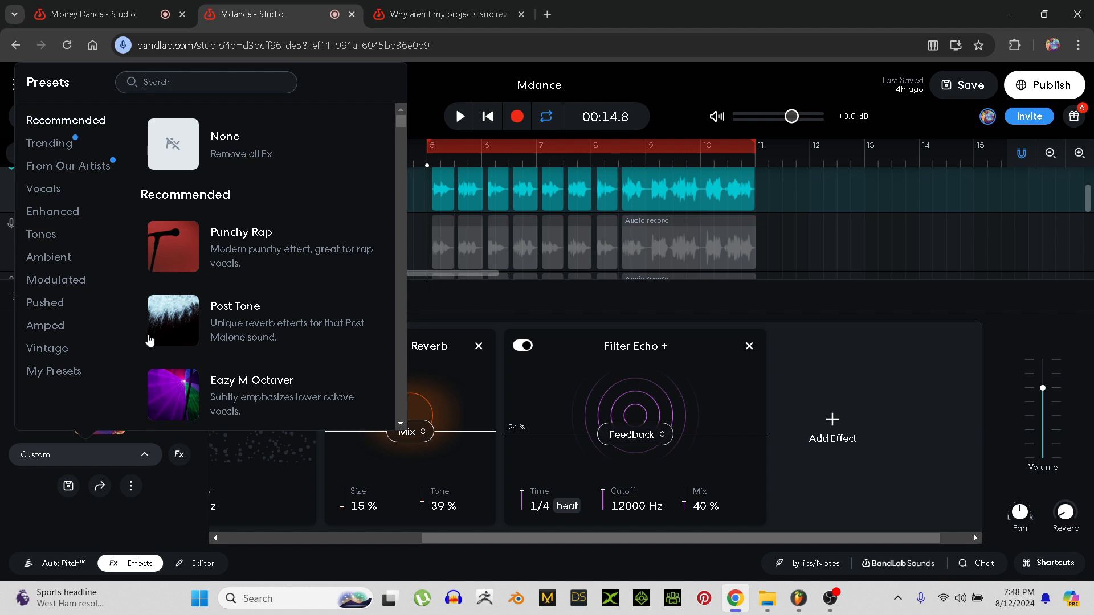
scroll(201, 296, up, 1)
click(42, 514)
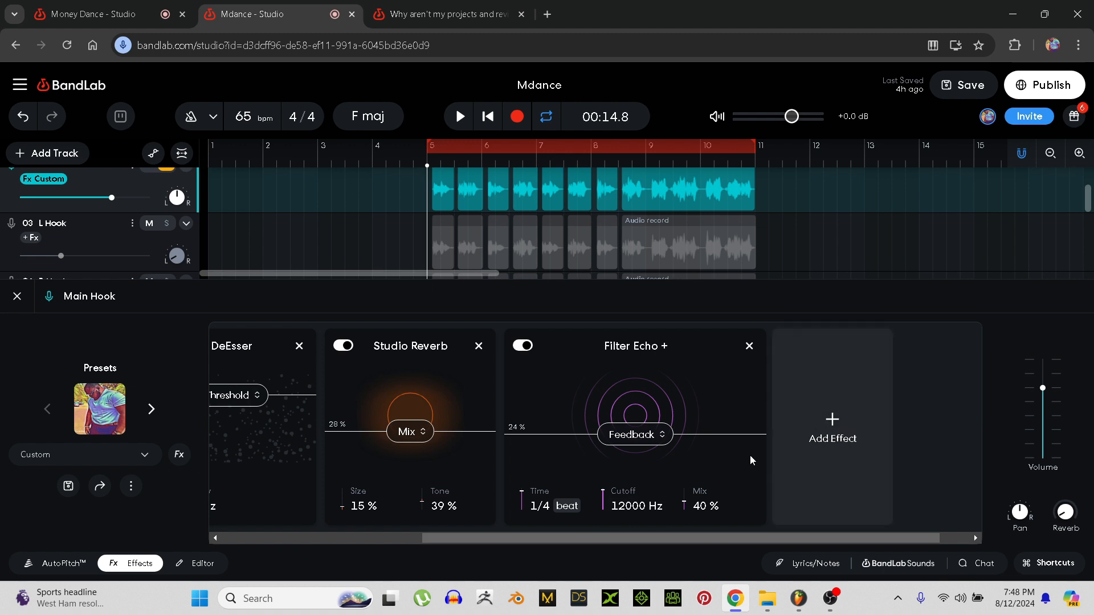
- Play the looped hook, set the Filter Echo + cutoff to 8192 Hz and its mix to 16%, then restart playback
click(460, 116)
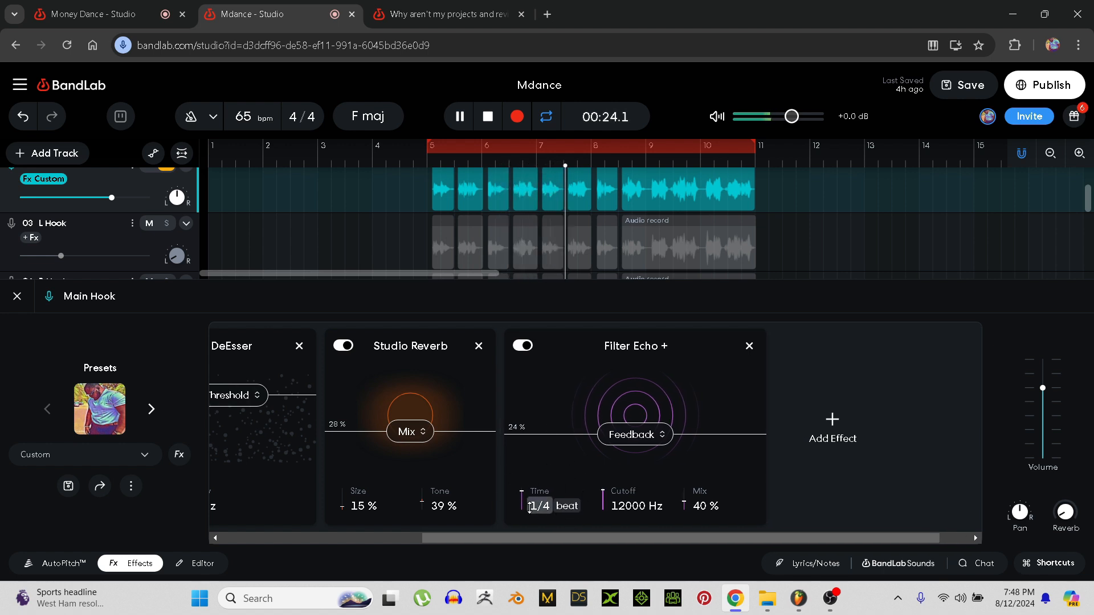
key(space)
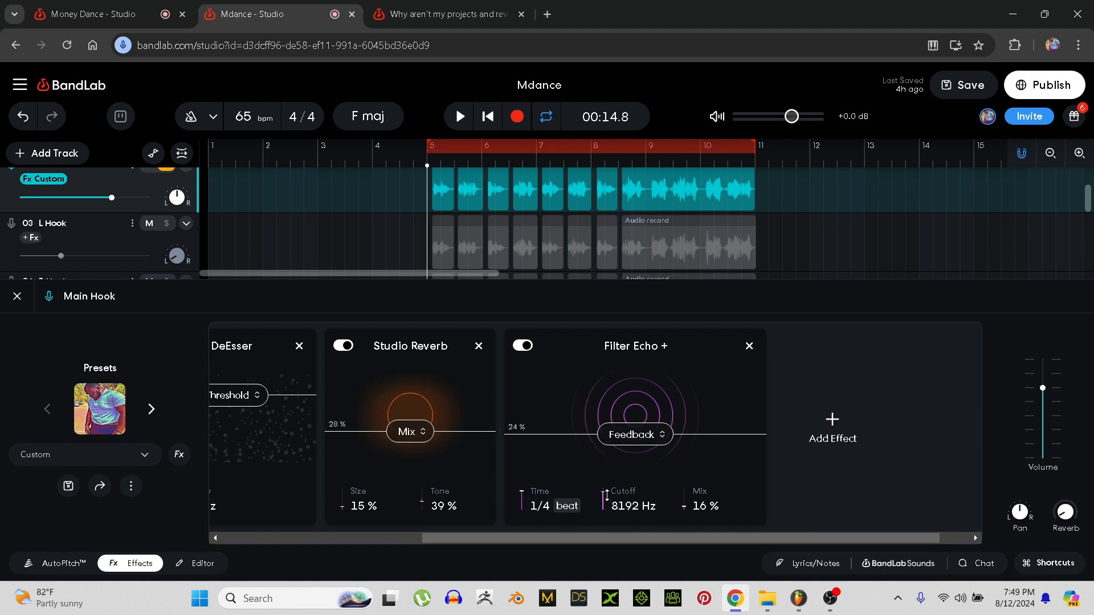
key(space)
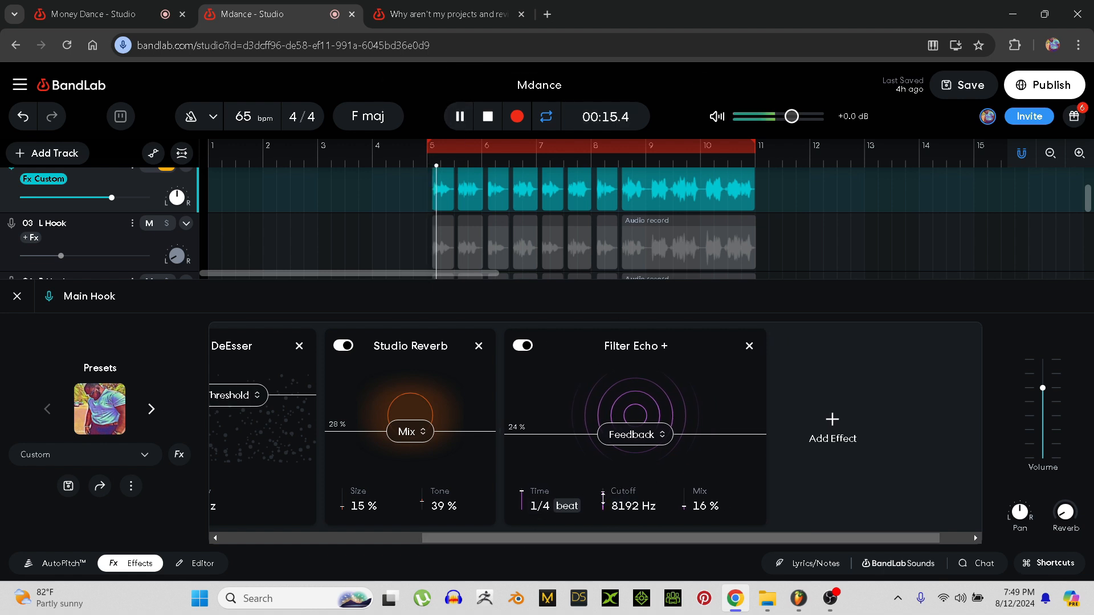
- Set the Filter Echo + cutoff to 10566 Hz and keep its feedback at 24%, auditioning the looped hook, then stop playback
mouse_move(602, 496)
mouse_down()
mouse_move(604, 547)
mouse_move(608, 490)
mouse_up()
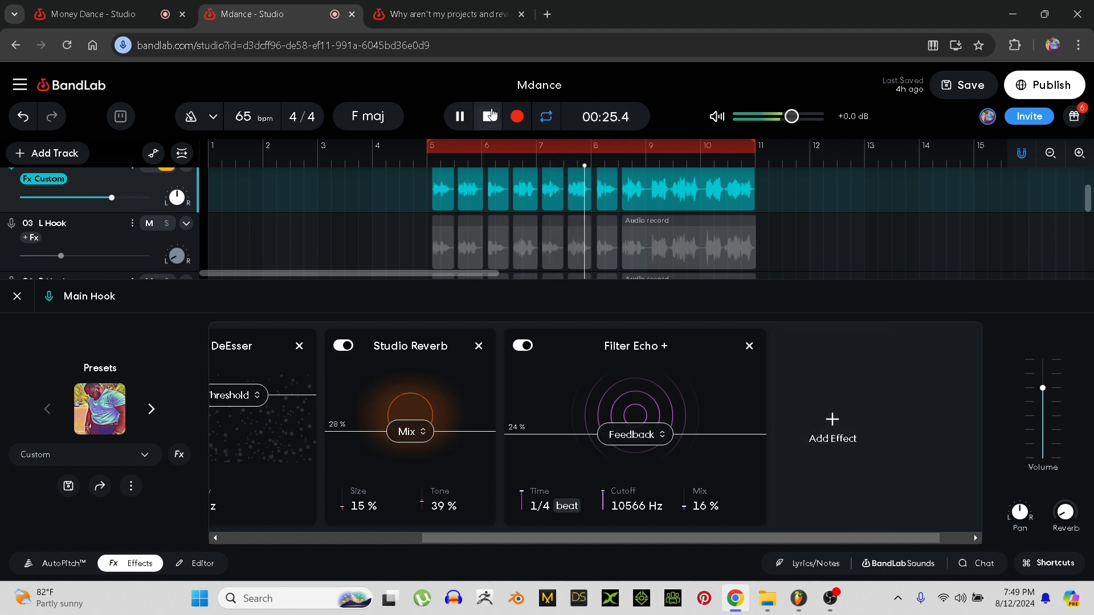
key(space)
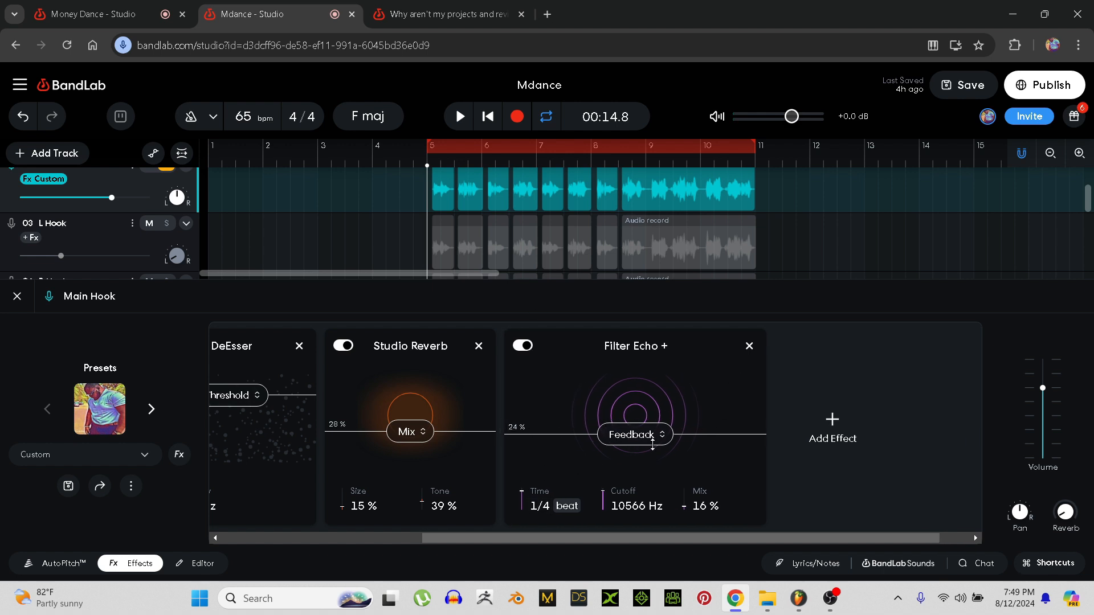
drag(648, 436, 689, 435)
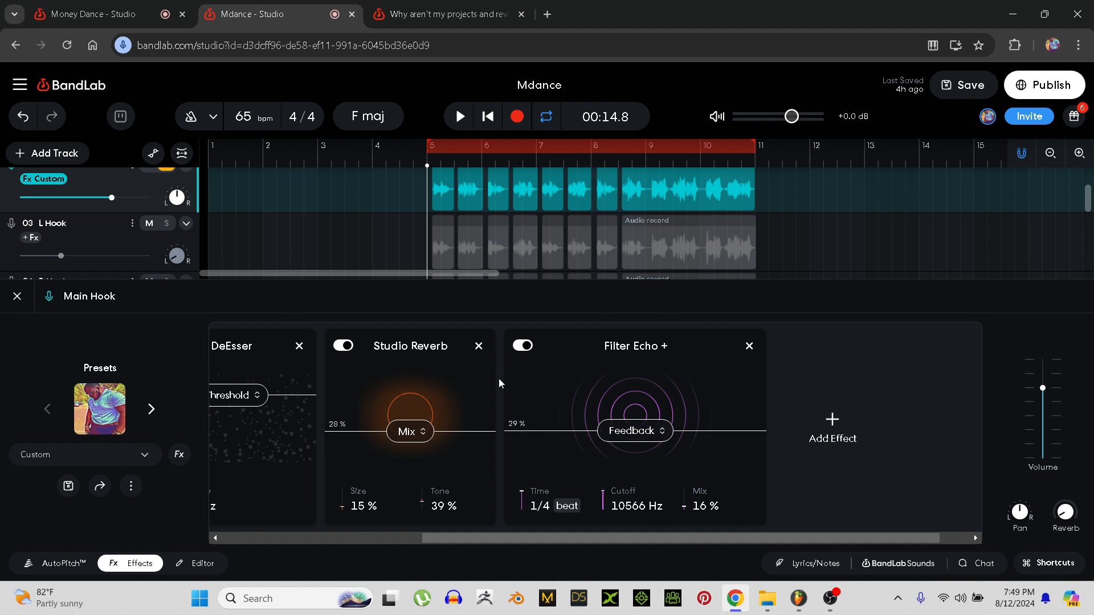
drag(642, 434, 642, 436)
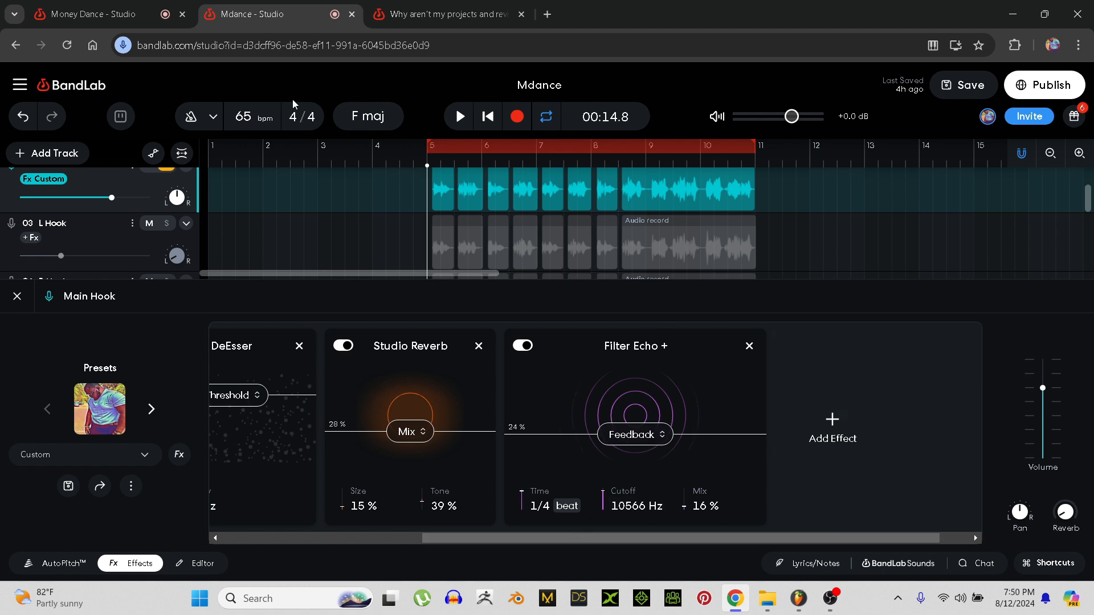
click(460, 117)
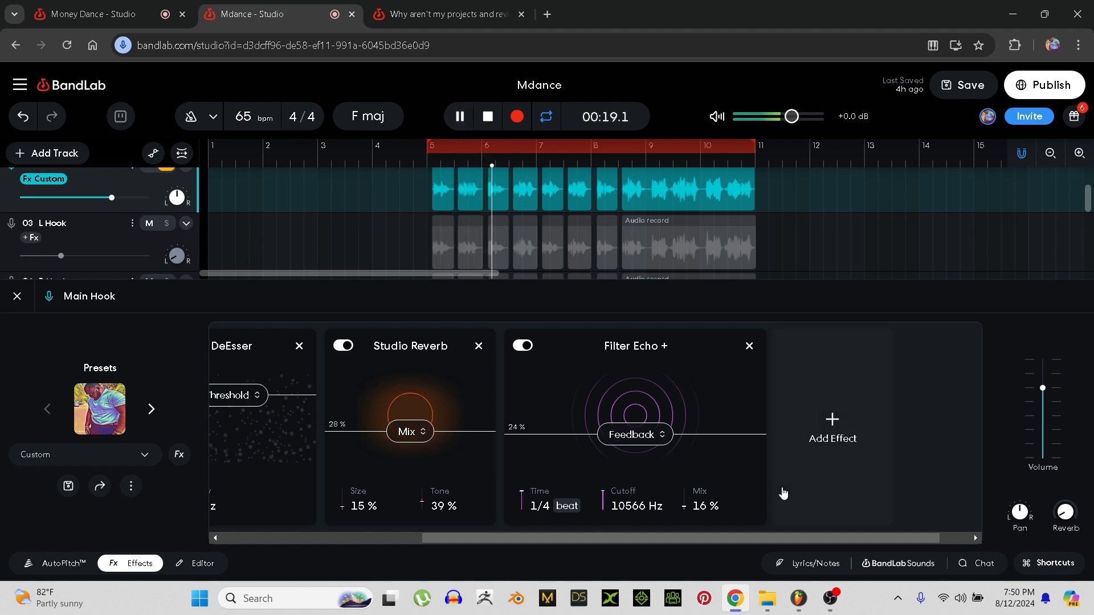
click(493, 121)
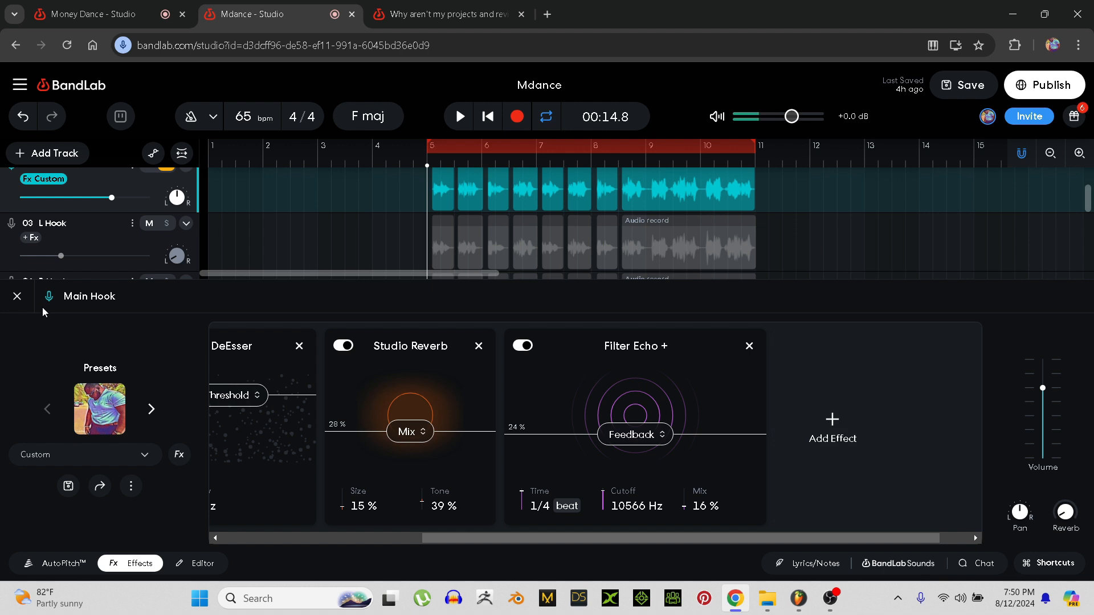
- Save the Main Hook track's effect chain as a preset named Test and close its effects
click(17, 297)
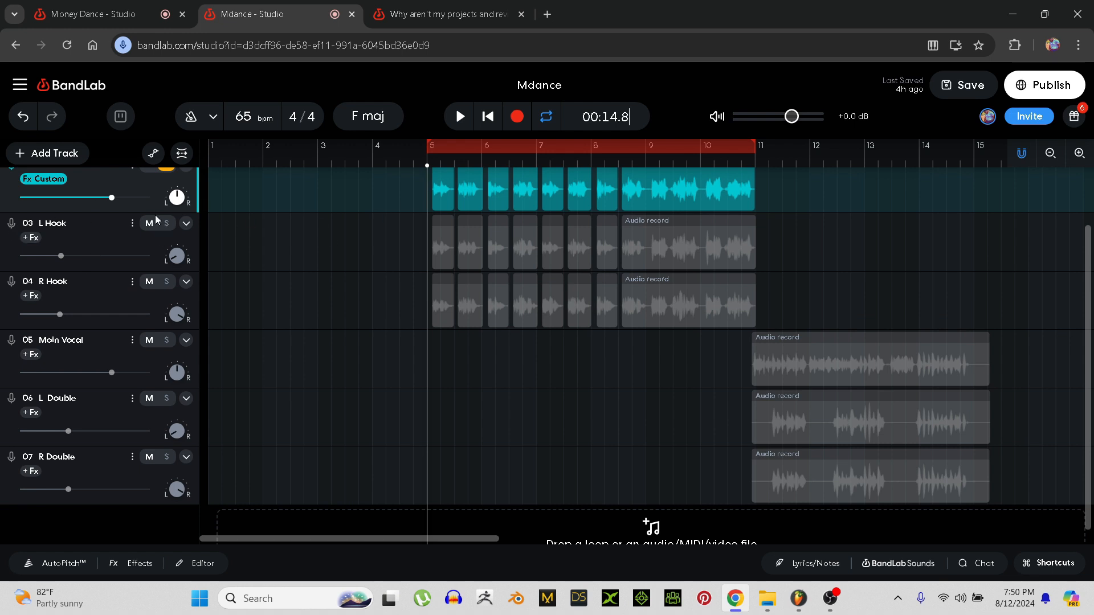
click(43, 179)
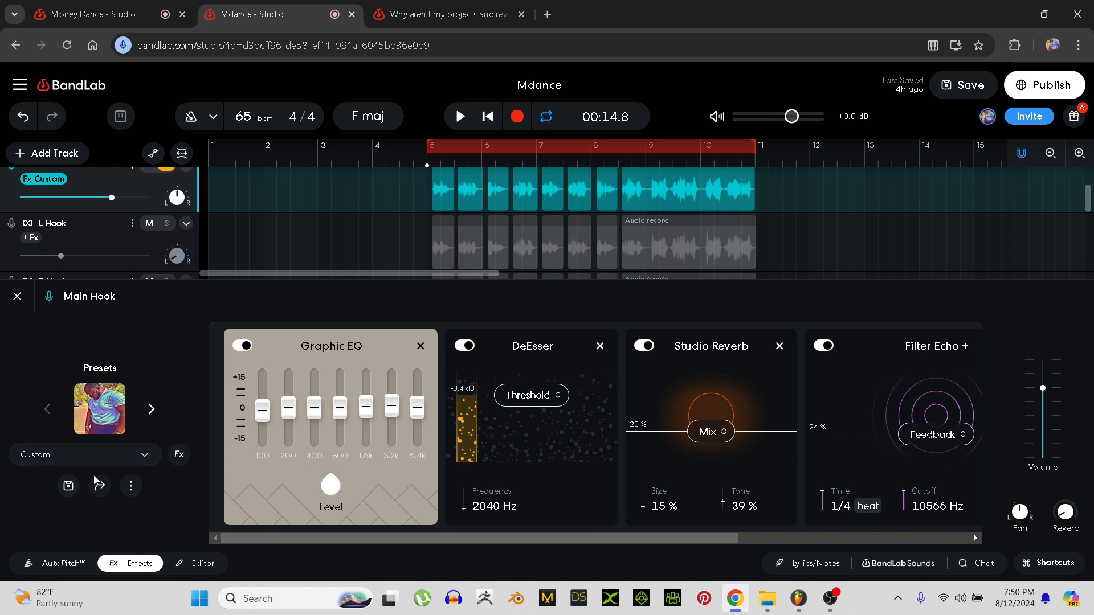
click(131, 487)
click(129, 416)
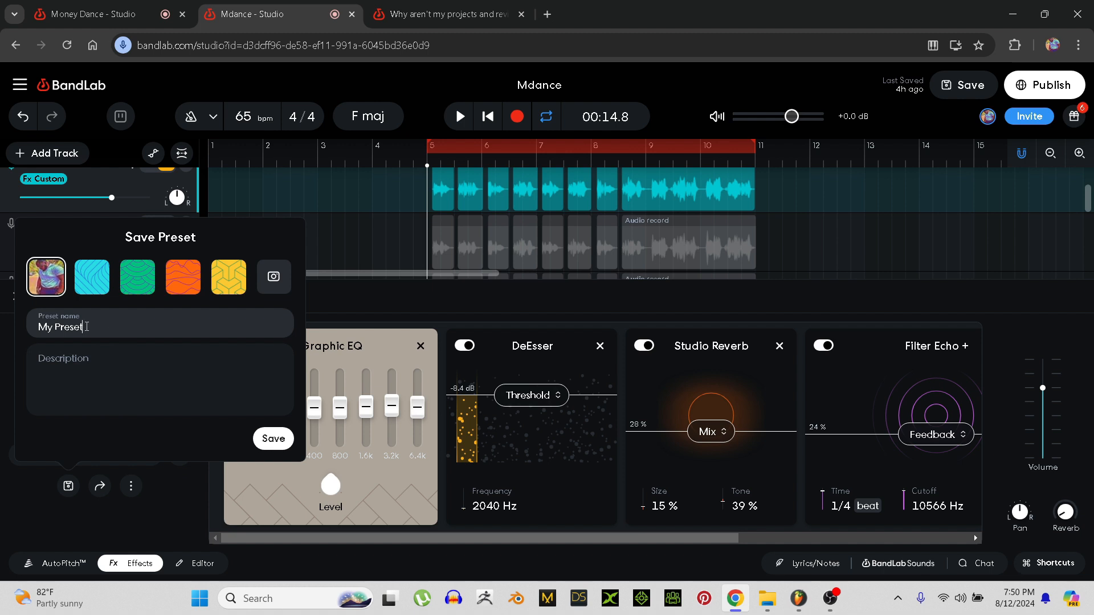
key(BackSpace)
key(BackSpace)
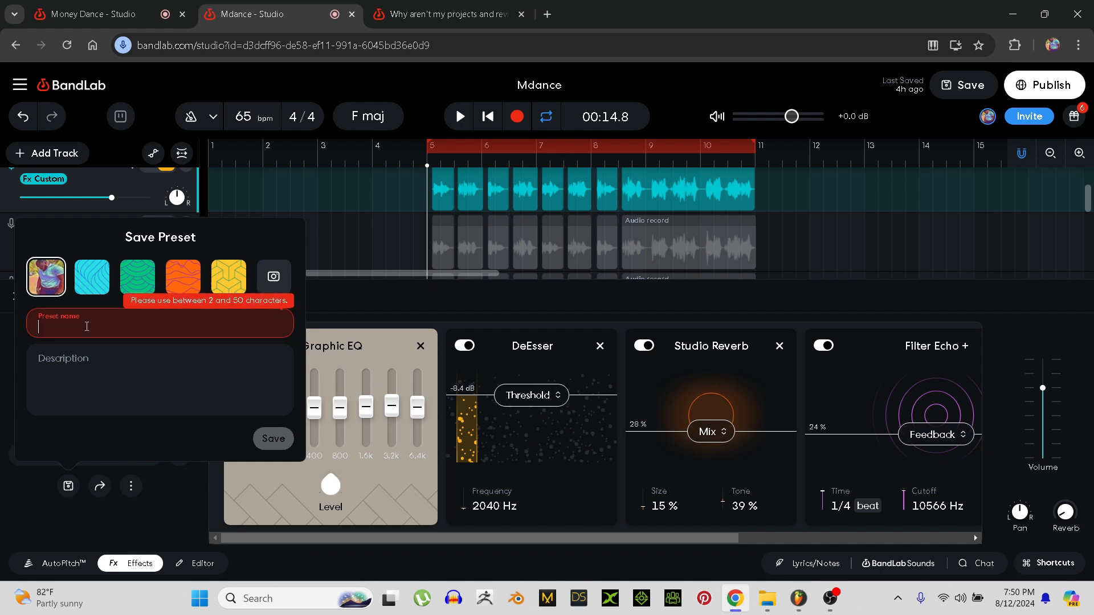
text(Test)
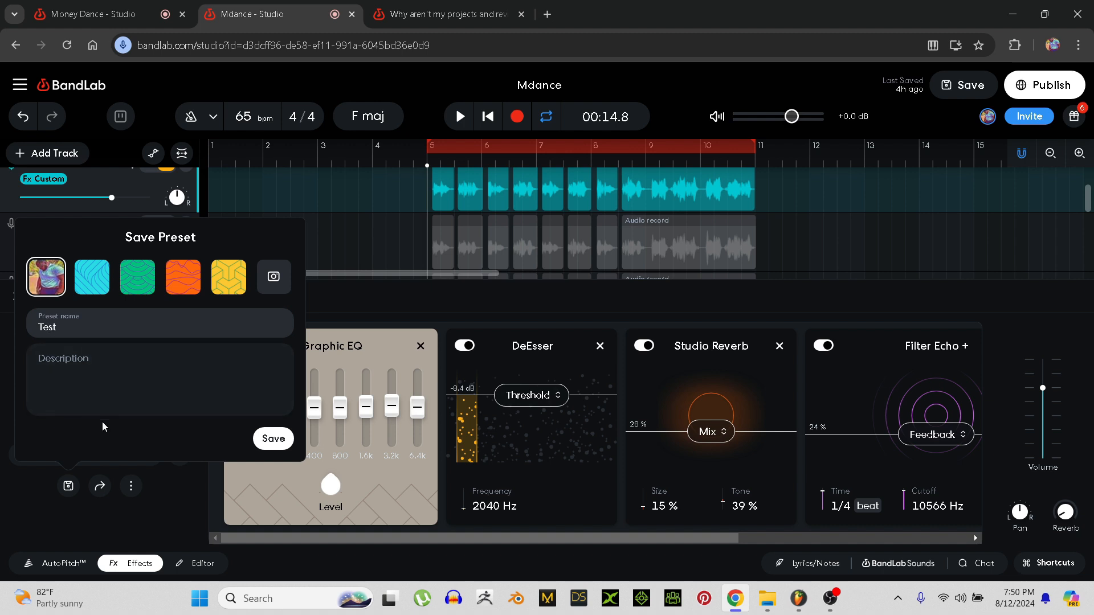
click(274, 438)
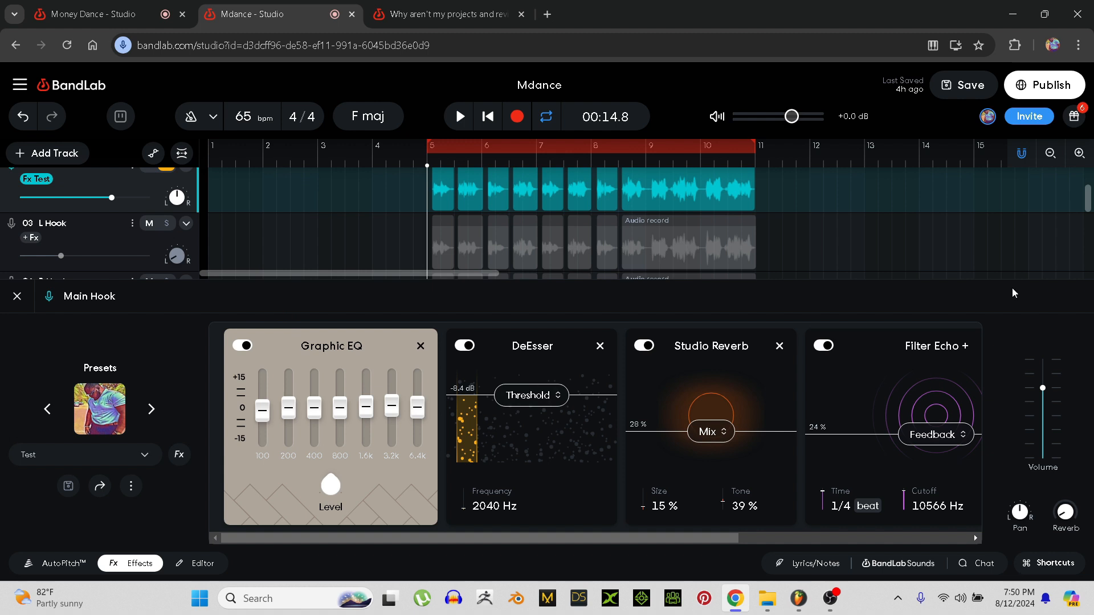
click(15, 294)
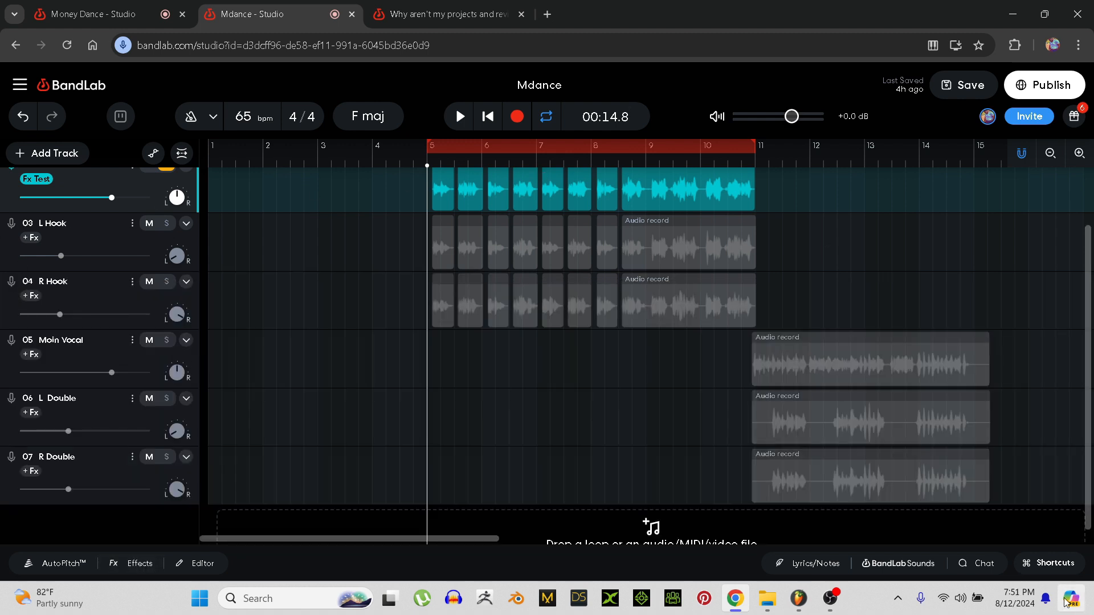
- Apply the saved Test preset to the L Hook track and check its loaded effect chain
click(32, 238)
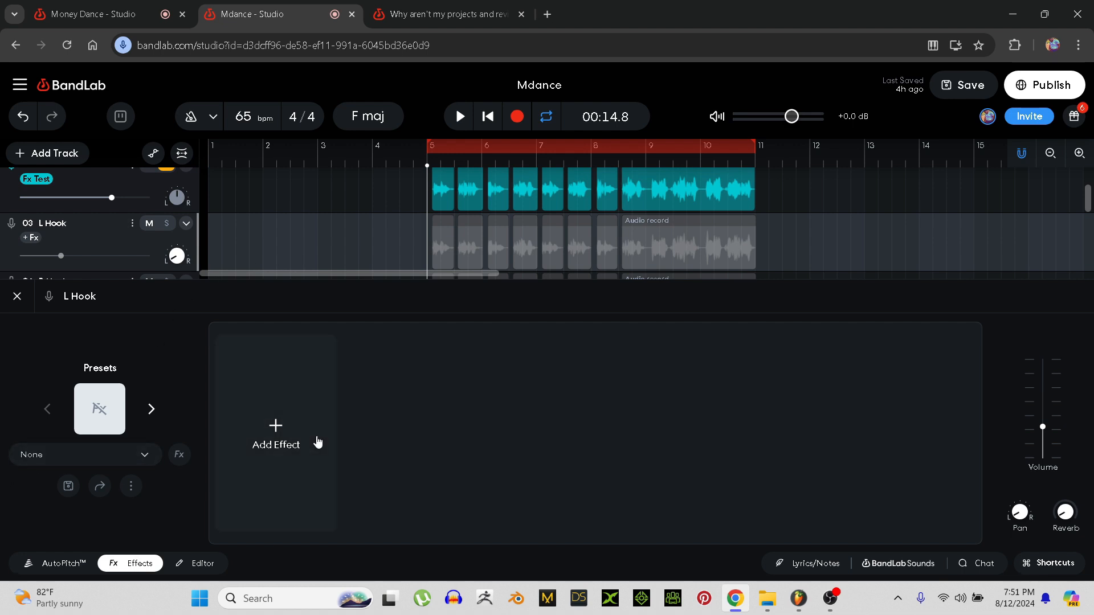
click(113, 460)
click(67, 371)
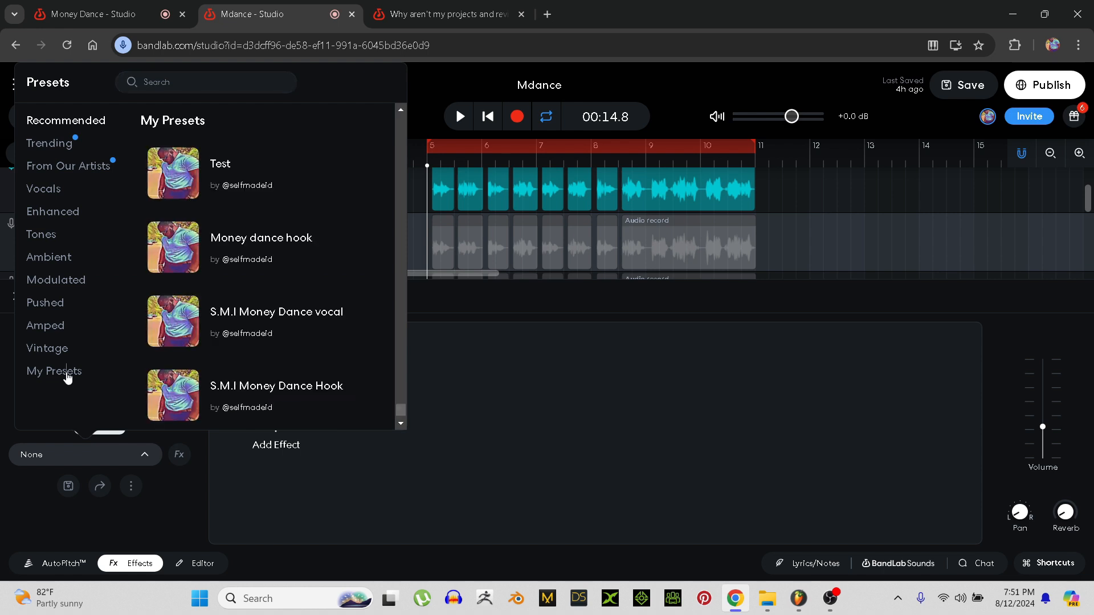
click(245, 168)
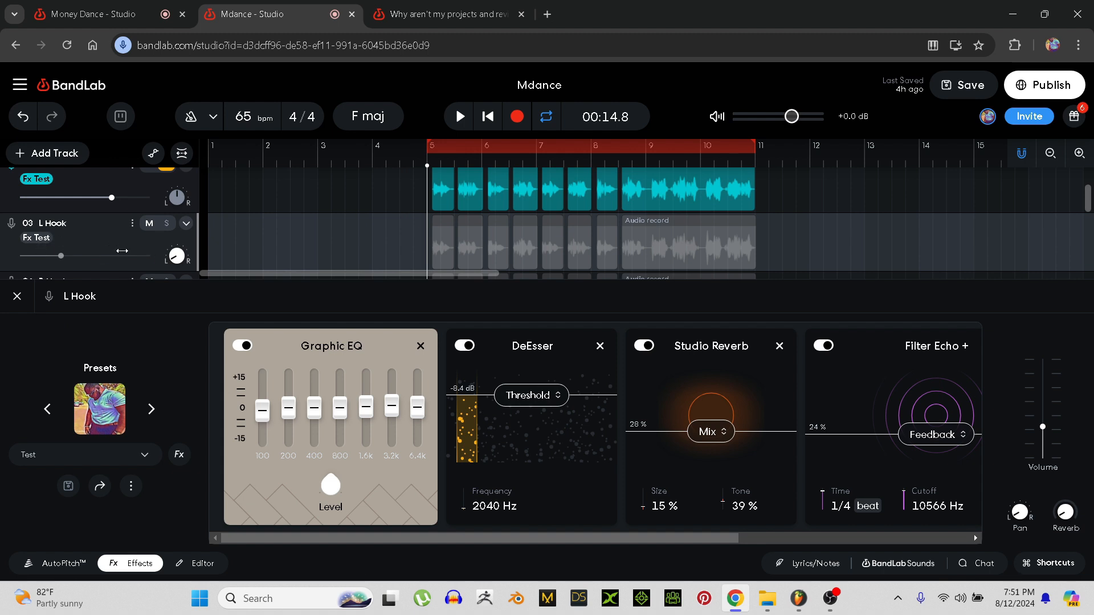
click(17, 296)
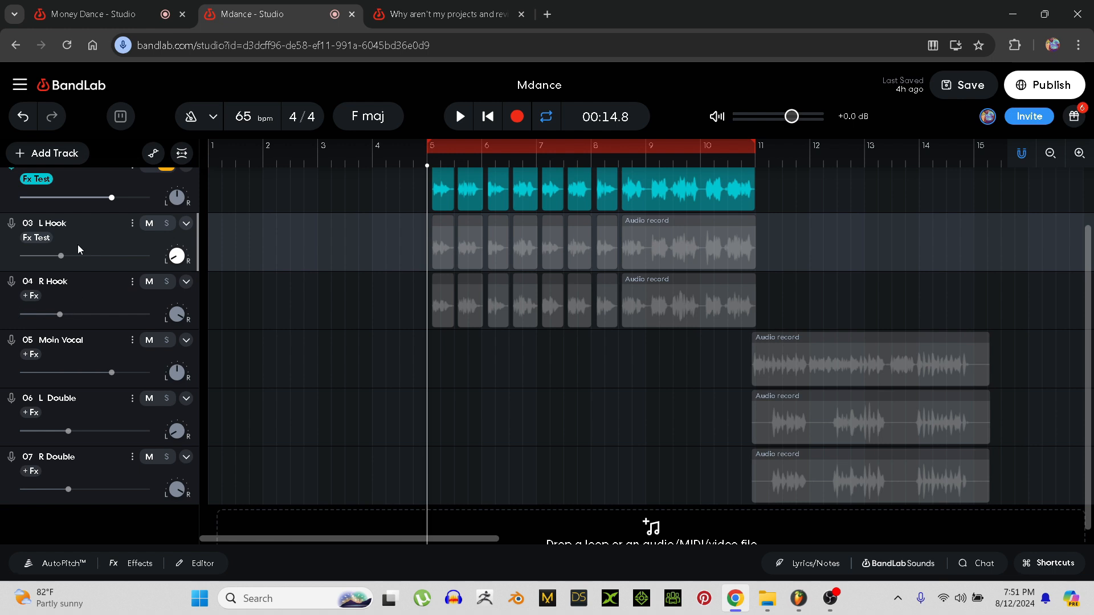
scroll(78, 246, up, 2)
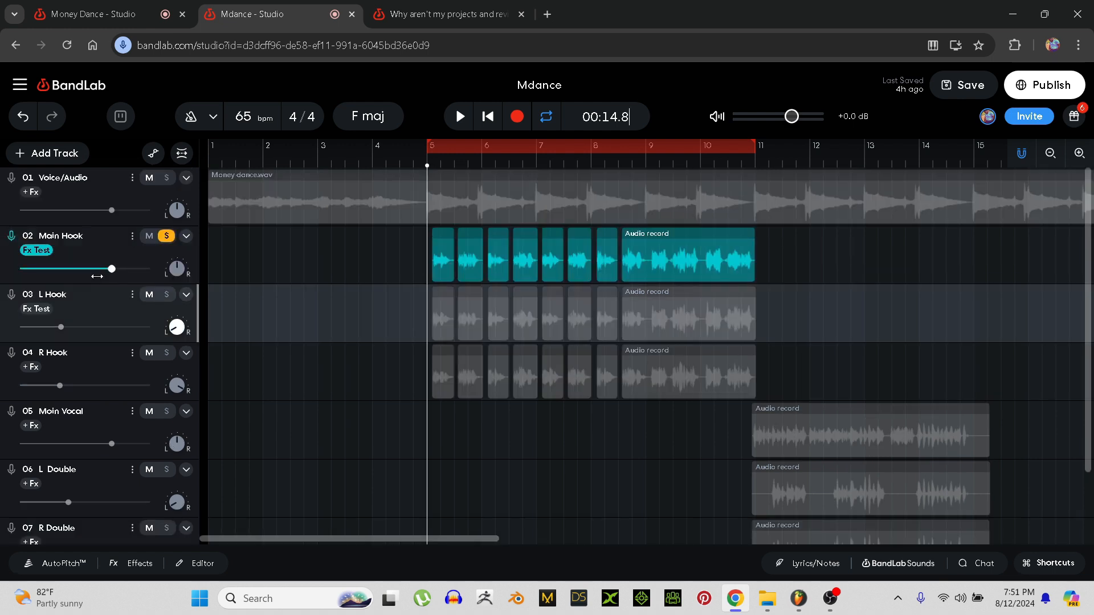
click(34, 308)
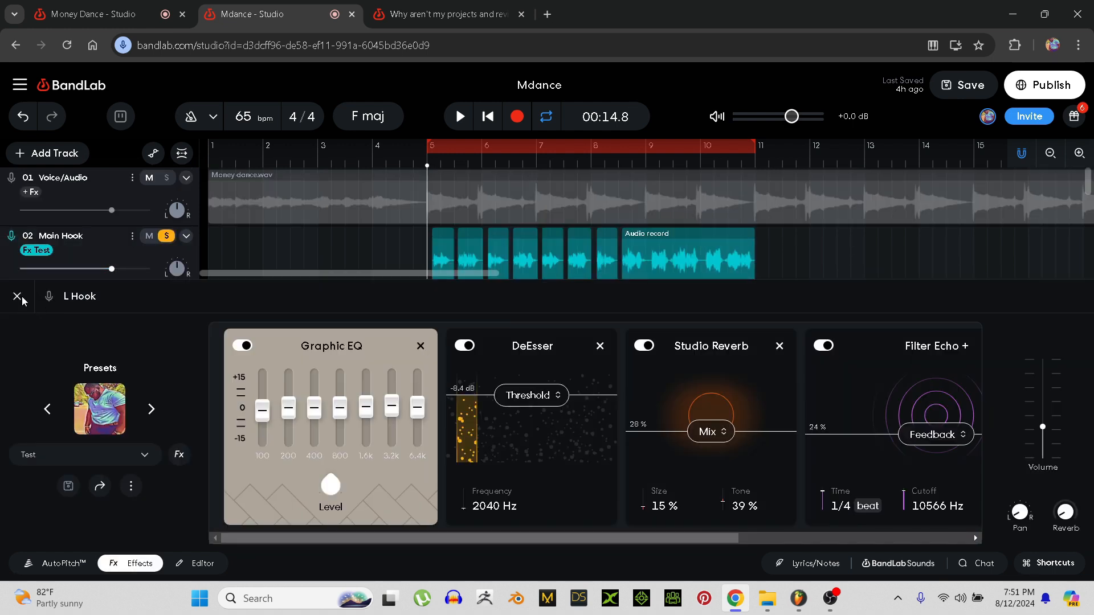
click(17, 297)
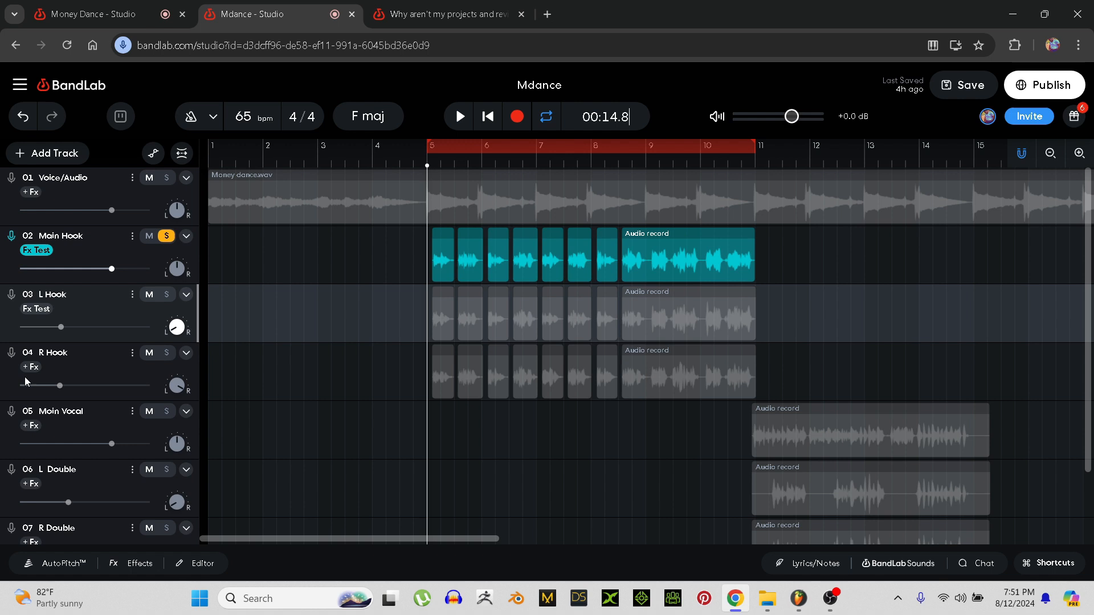
- Solo the L Hook and R Hook tracks and apply the Test preset to R Hook
click(165, 295)
click(167, 353)
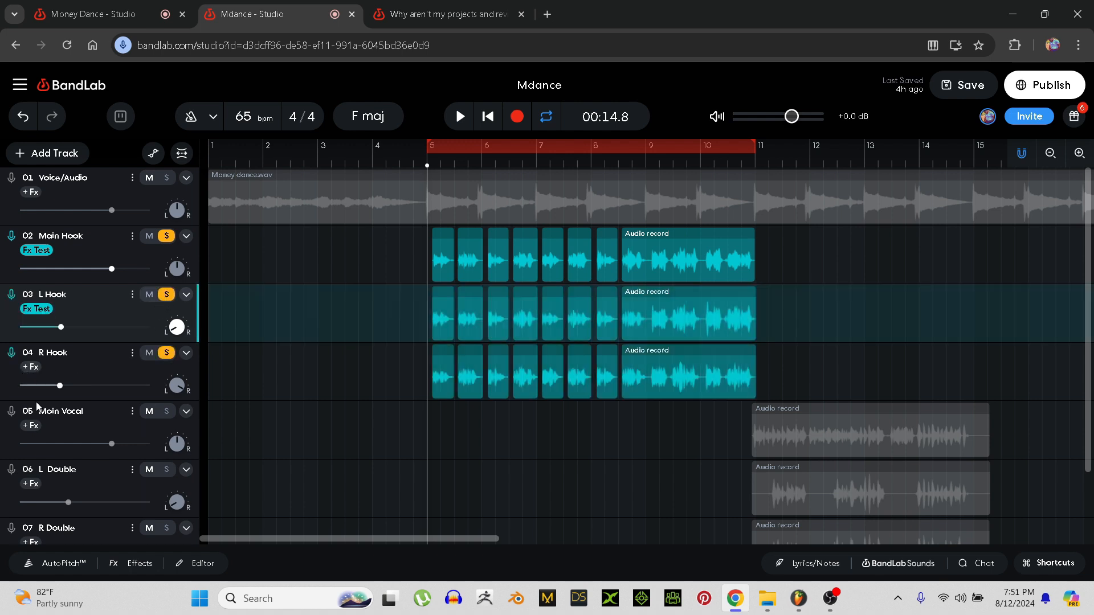
click(34, 369)
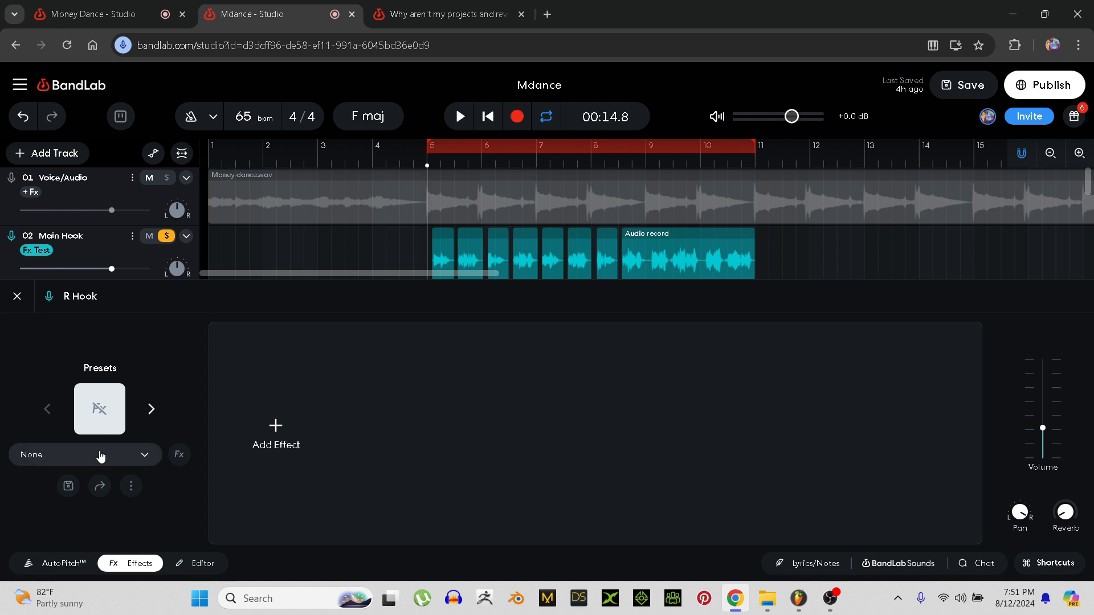
click(143, 463)
click(77, 373)
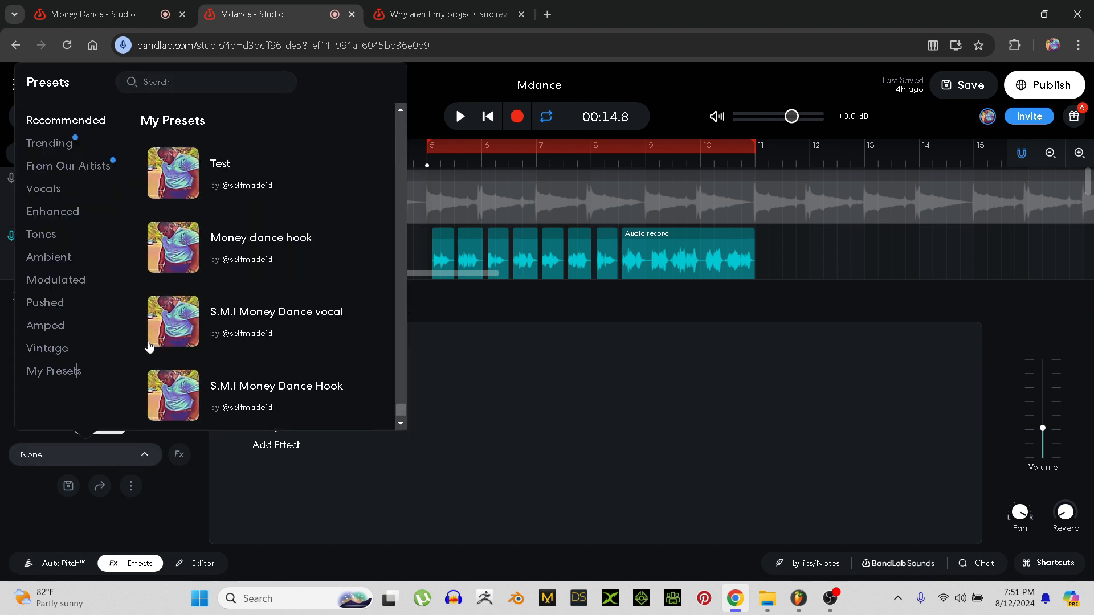
click(234, 164)
click(16, 296)
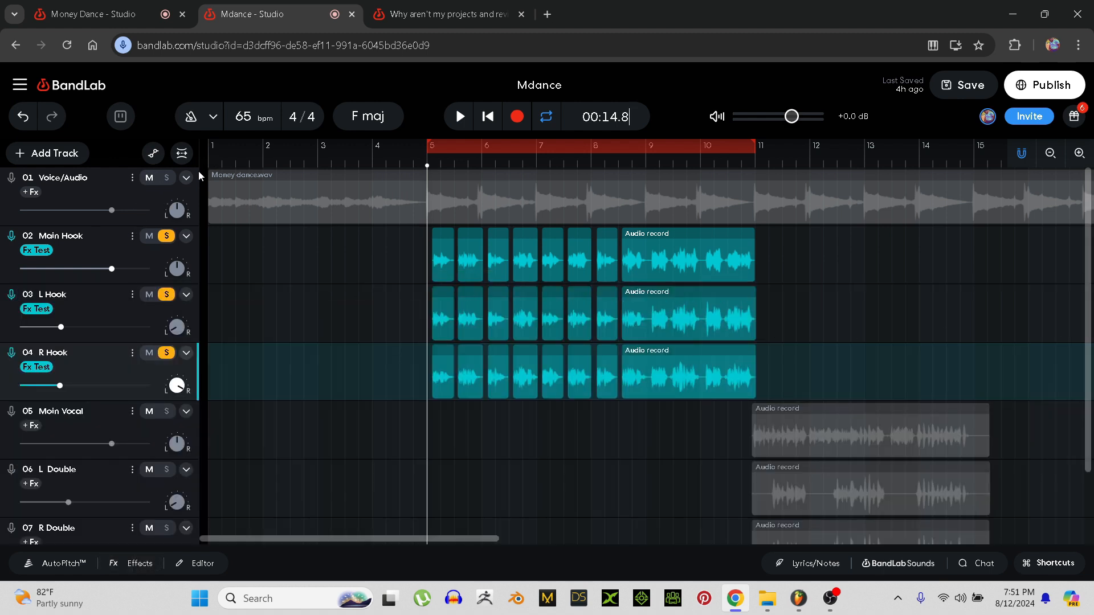
- Solo the Voice/Audio beat track as well, play the looped hook section with all hook layers, then stop playback
click(166, 177)
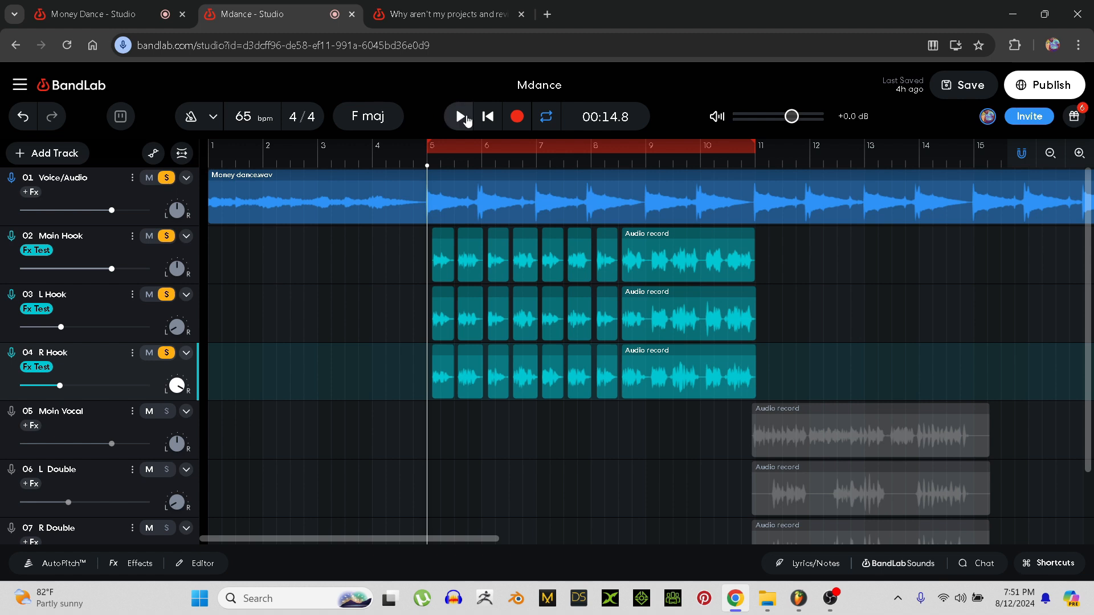
click(466, 120)
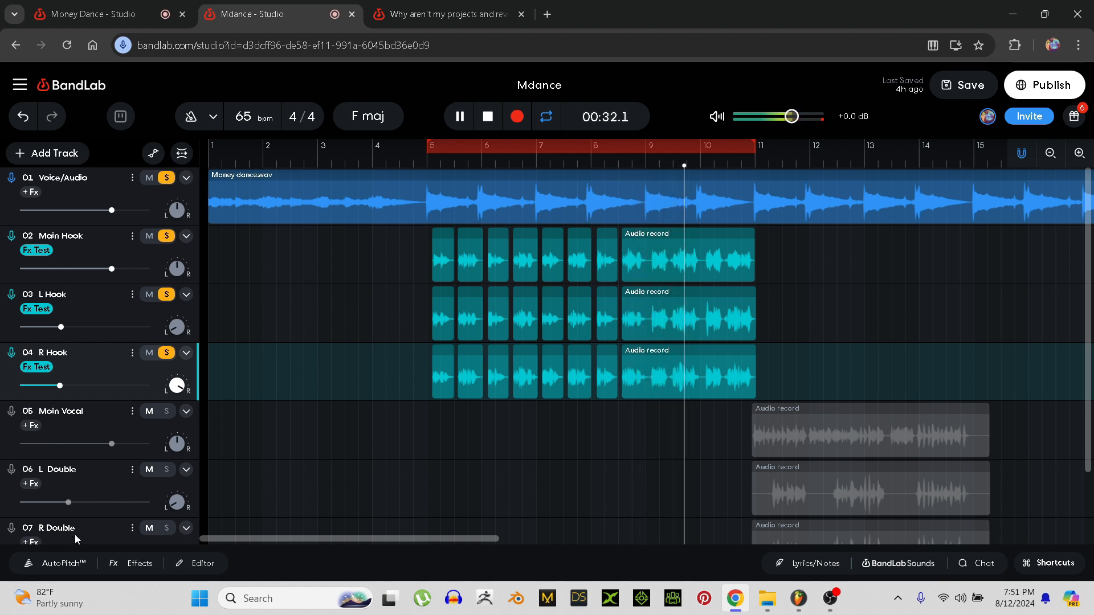
click(487, 117)
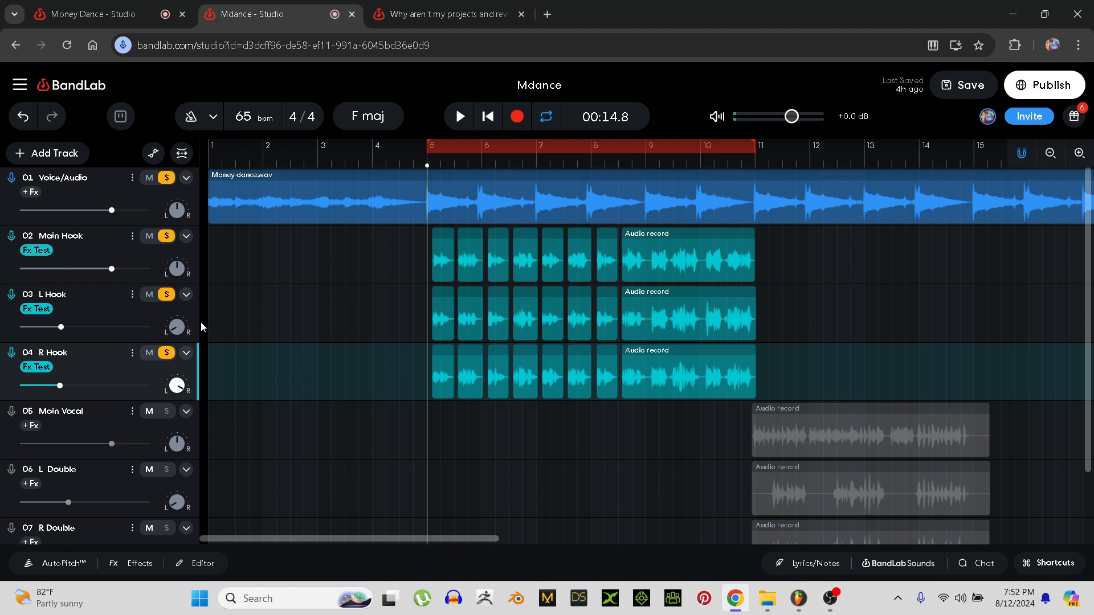
- Unsolo the three hook tracks and solo the Moin Vocal, L Double and R Double tracks
click(167, 236)
click(166, 294)
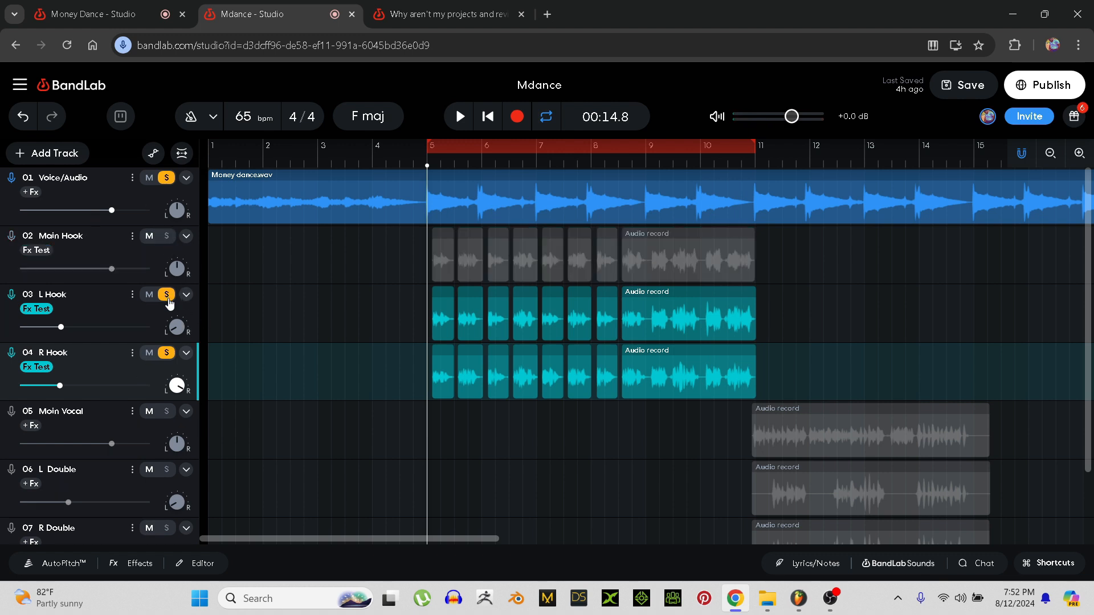
click(168, 353)
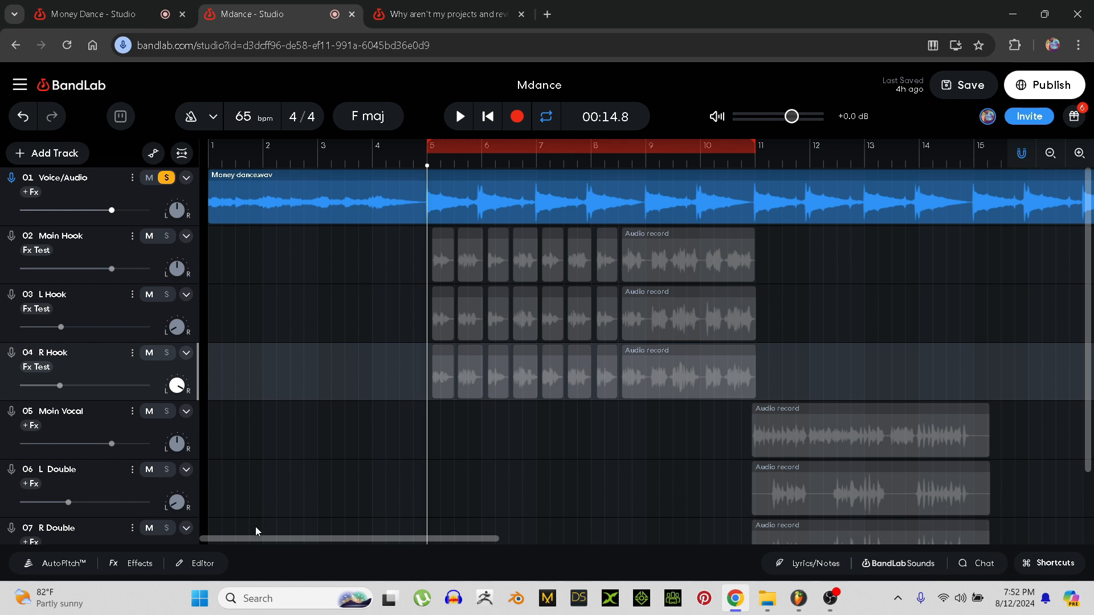
scroll(497, 380, down, 2)
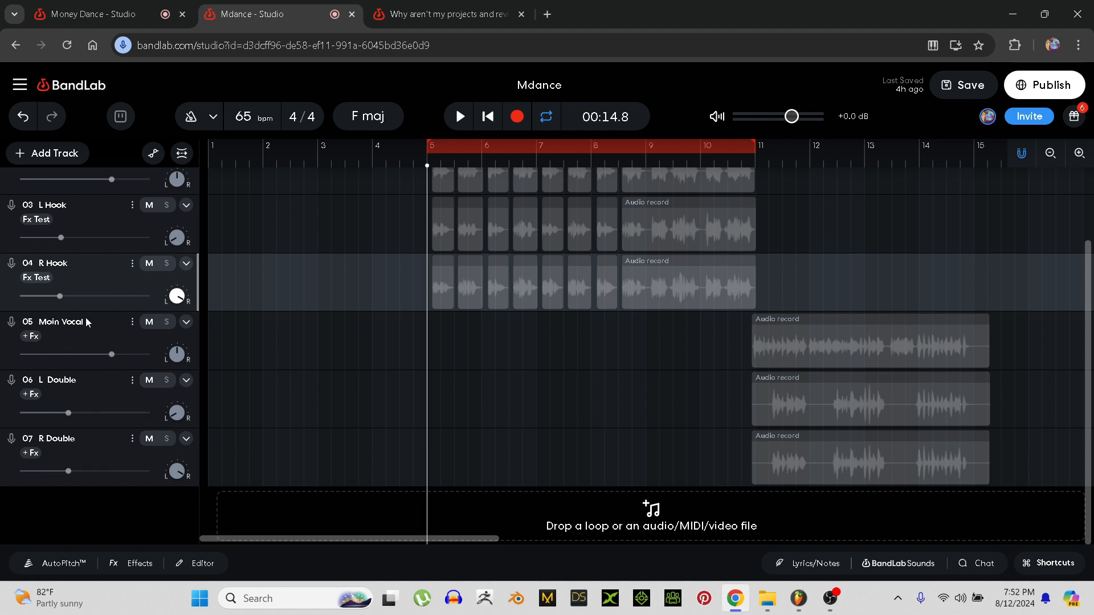
click(167, 322)
click(166, 380)
click(167, 438)
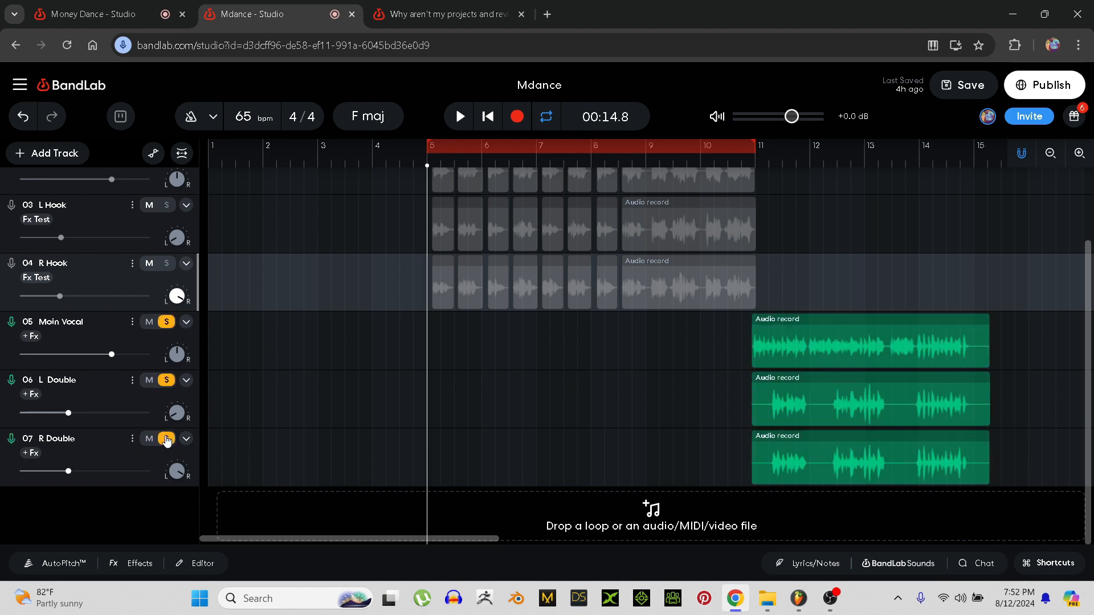
- Apply the saved Test preset to the Moin Vocal track
click(28, 337)
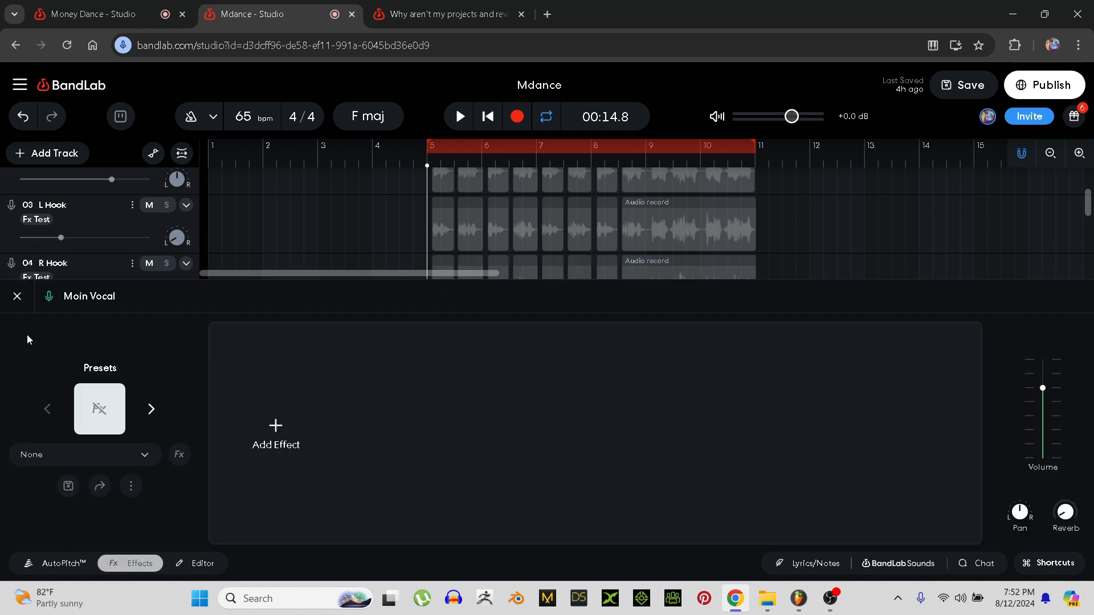
click(122, 453)
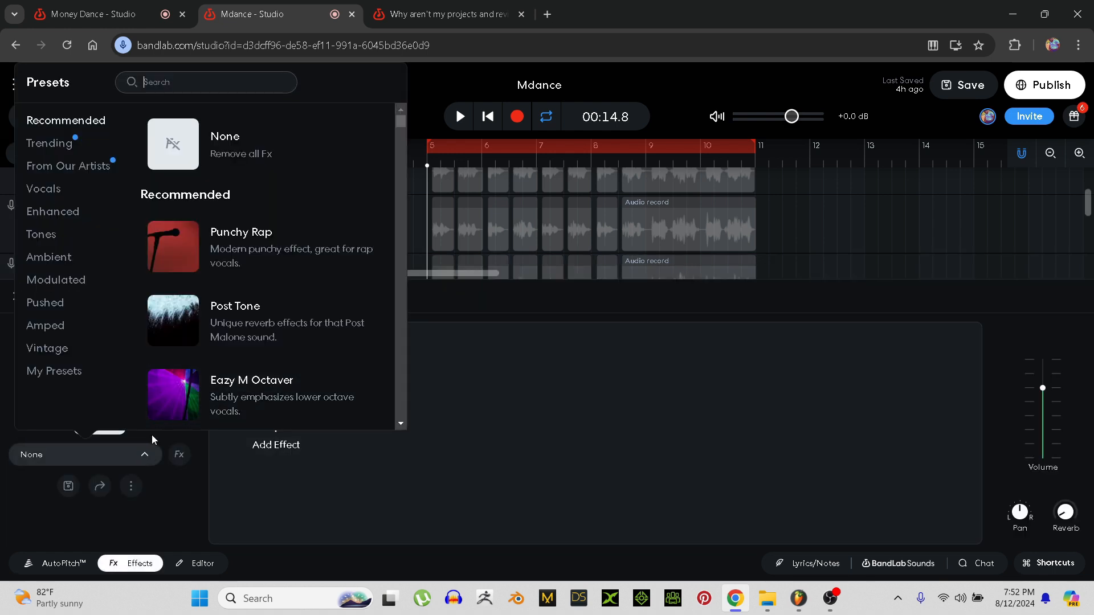
click(80, 375)
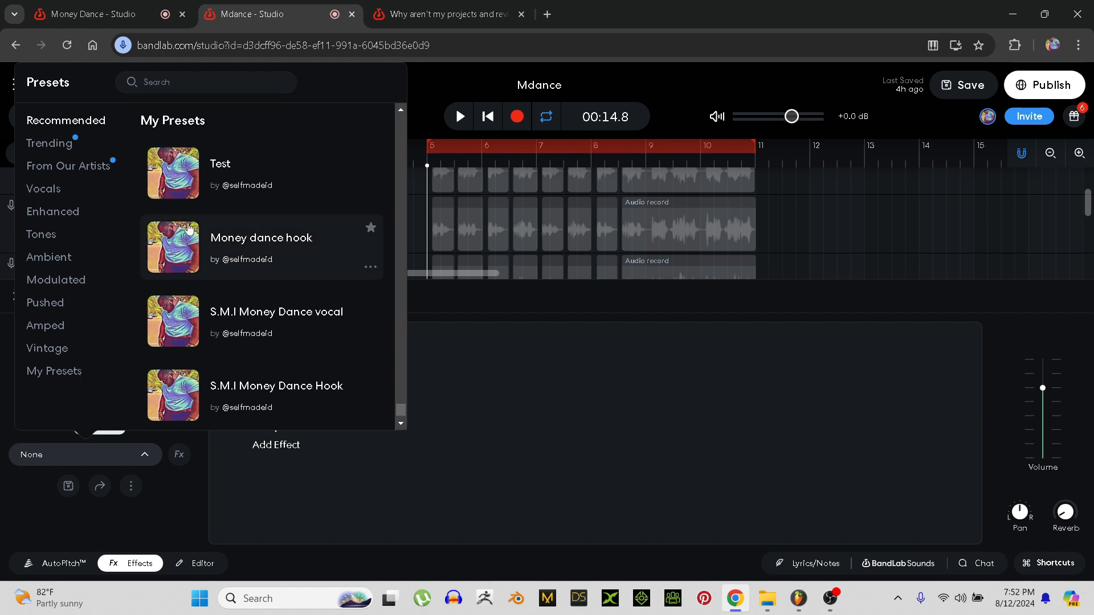
click(196, 171)
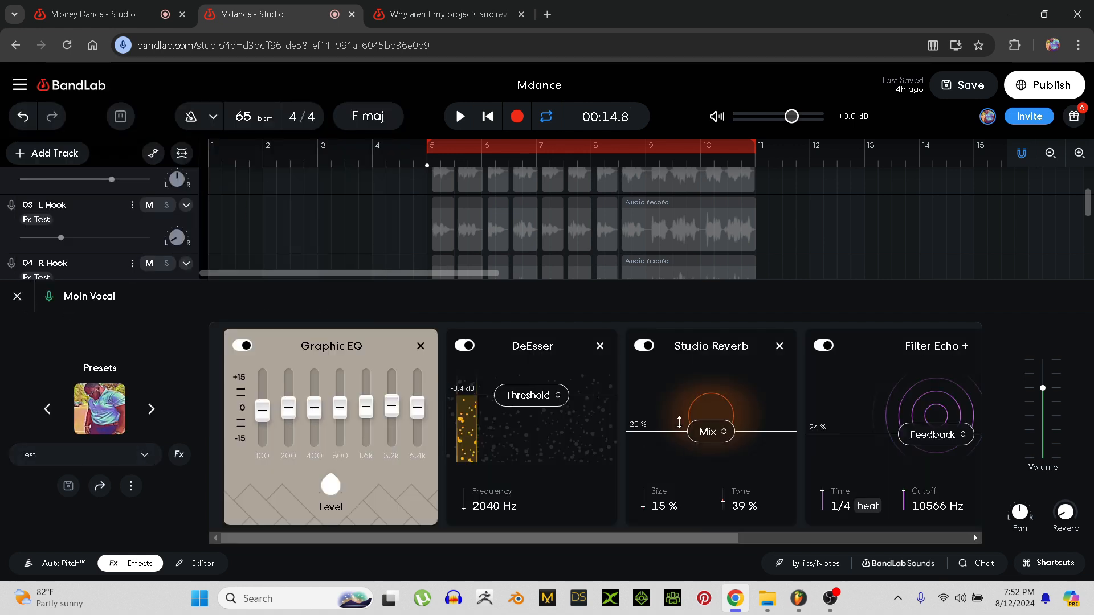
- Set the Filter Echo + time on the Moin Vocal track to 1/8T beat
drag(635, 541, 688, 542)
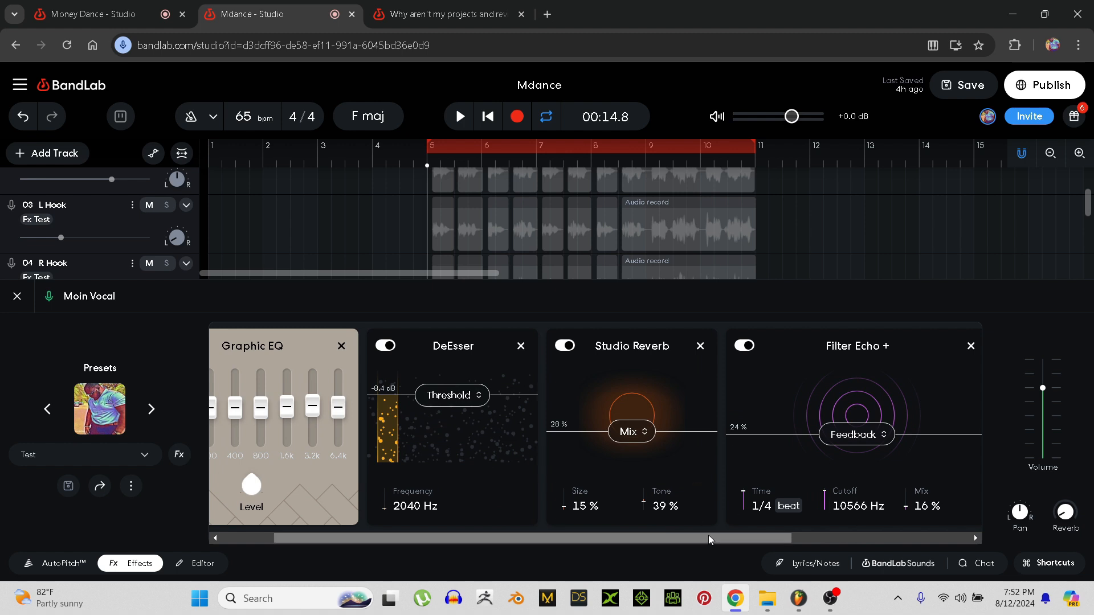
drag(709, 535, 746, 539)
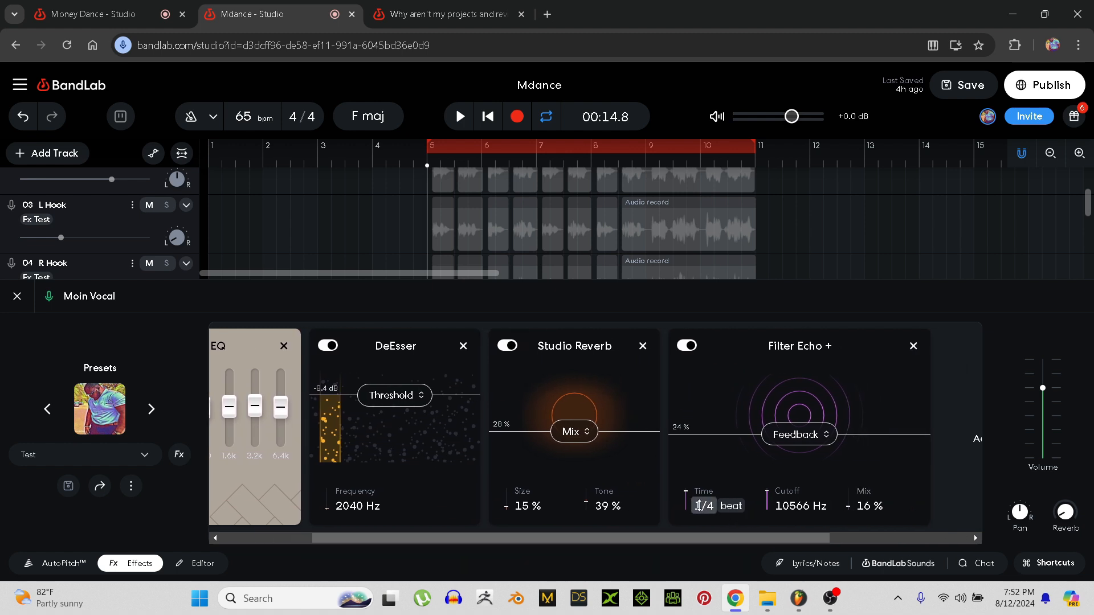
drag(684, 494, 692, 528)
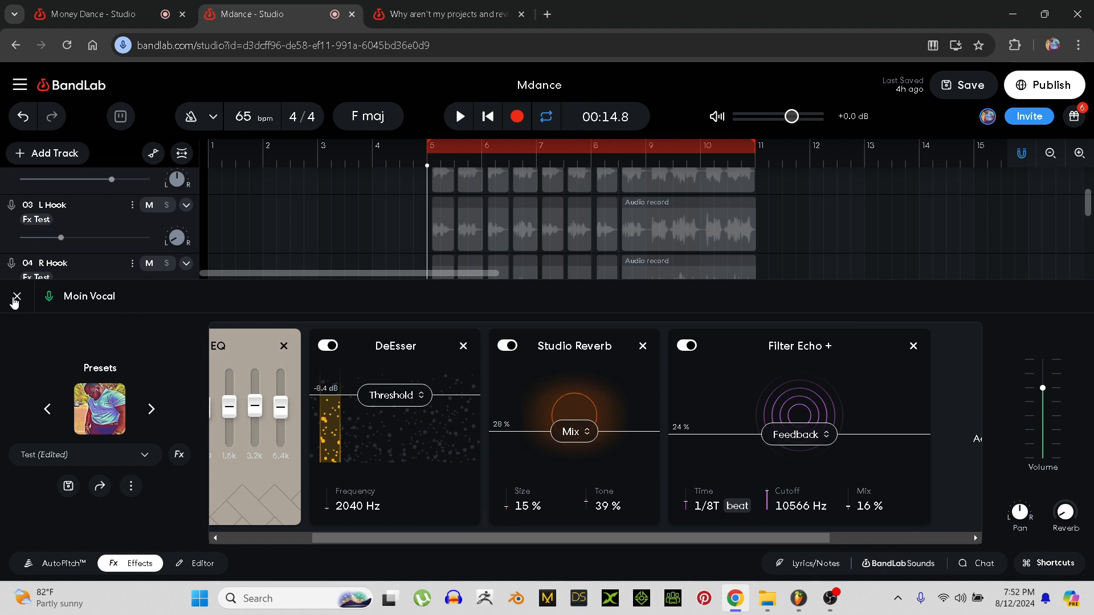
- Save the edited Moin Vocal effects chain as a new preset named Test1
click(131, 486)
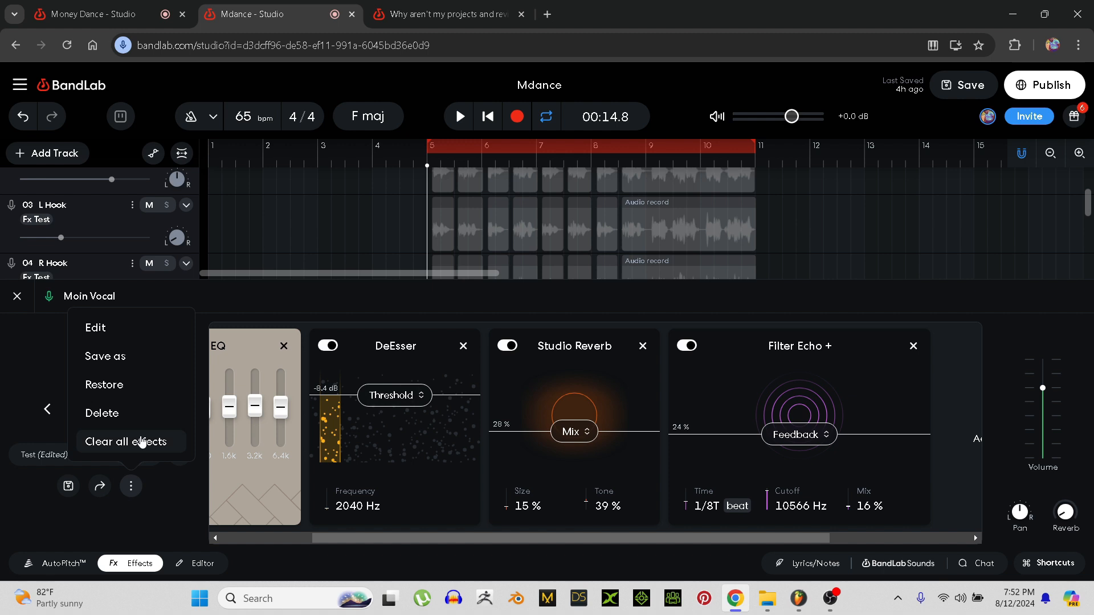
click(128, 358)
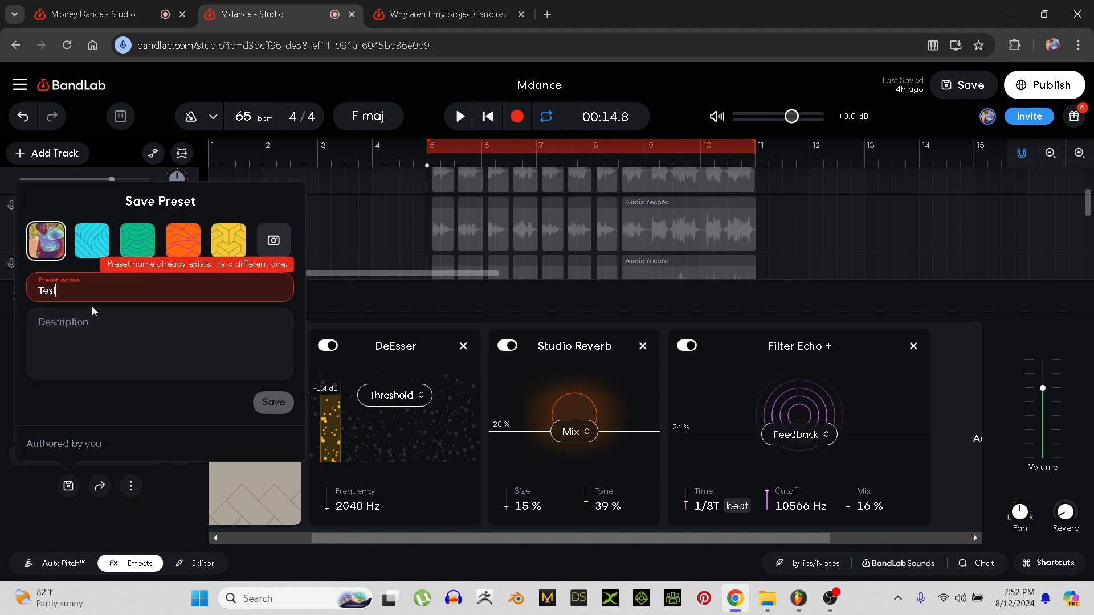
text(1)
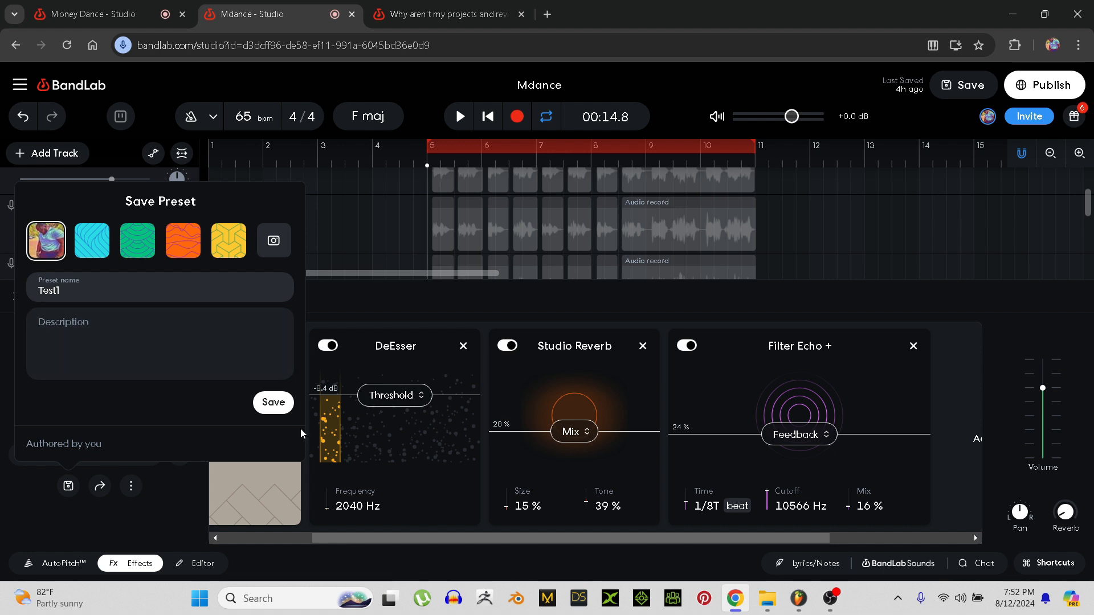
click(273, 403)
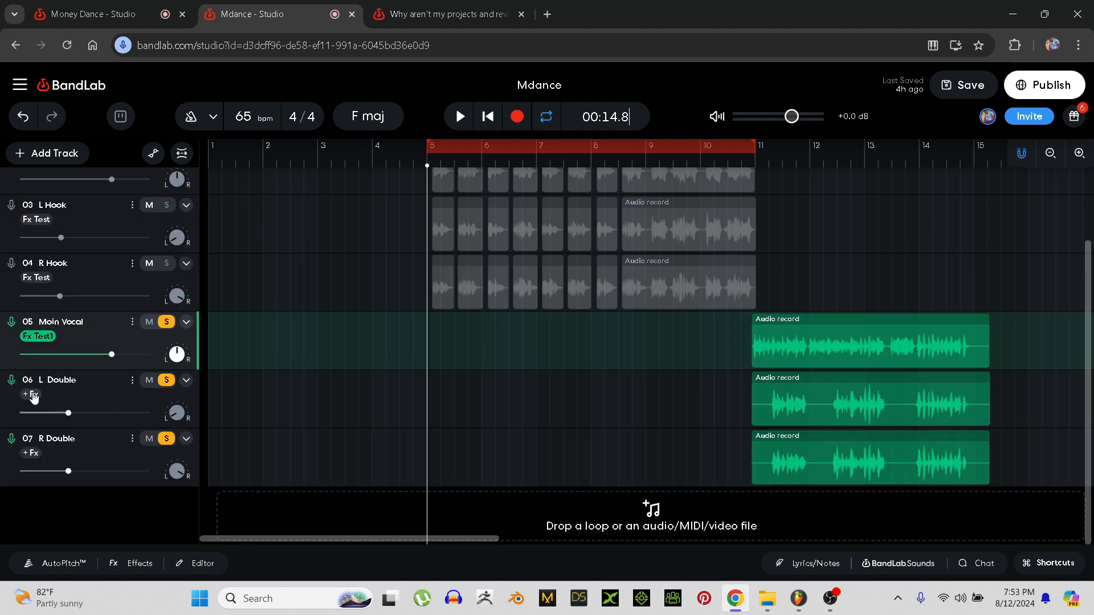
- Apply the saved Test1 preset to the L Double track and close its effects
click(32, 394)
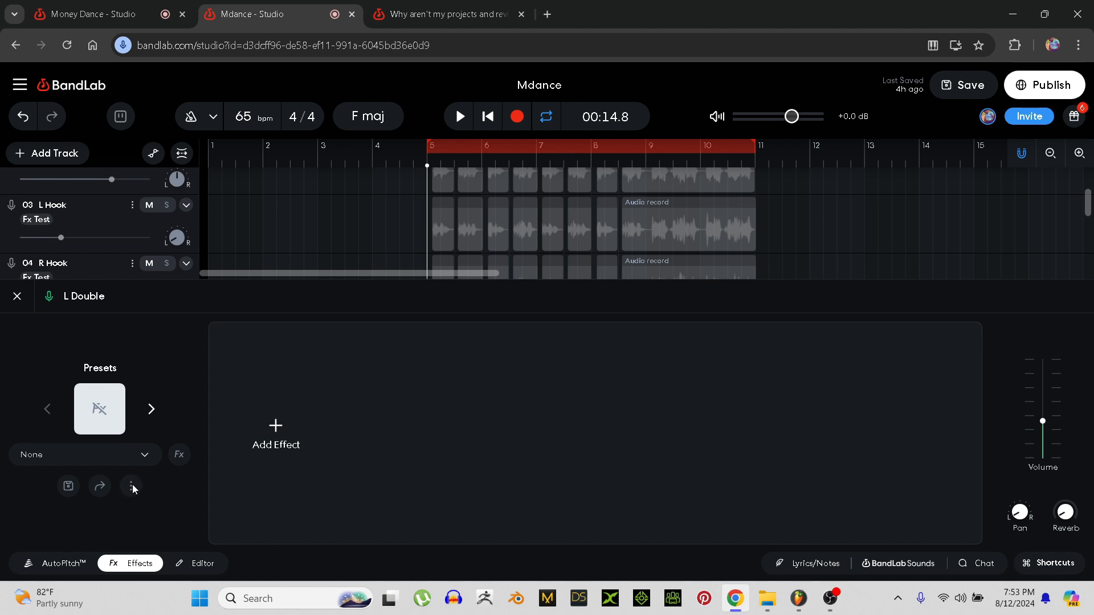
click(134, 456)
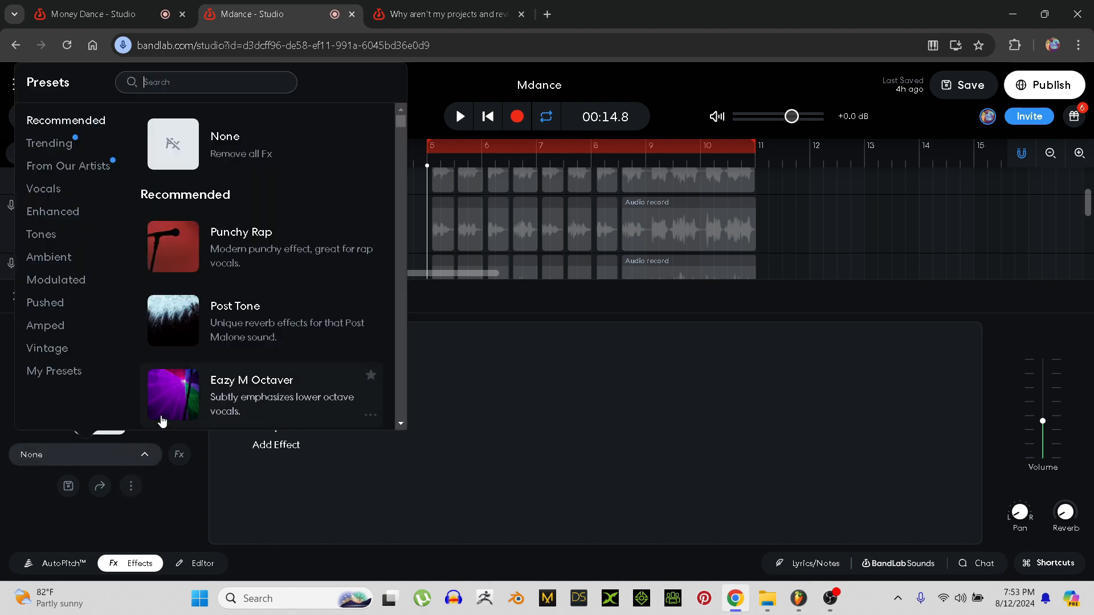
click(66, 379)
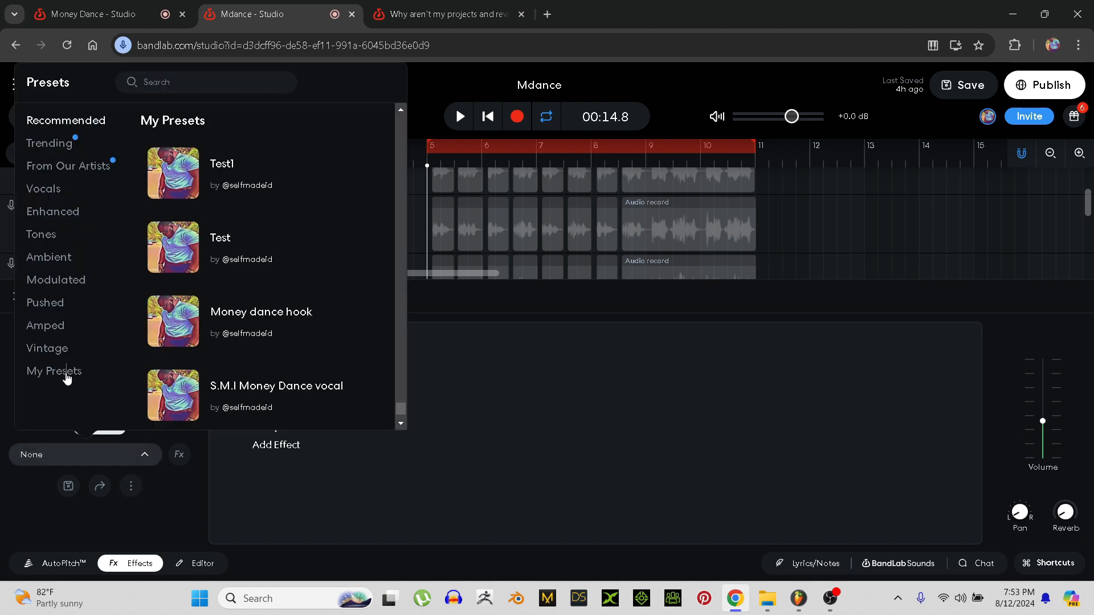
click(196, 171)
click(17, 296)
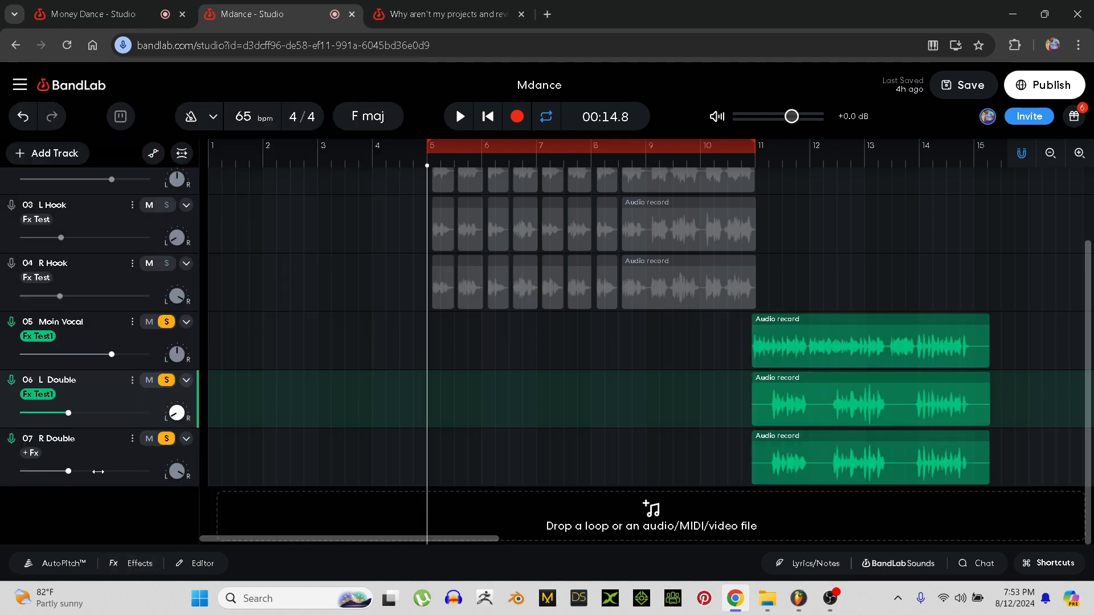
- Apply the saved Test1 preset to the R Double track and close its effects
click(32, 454)
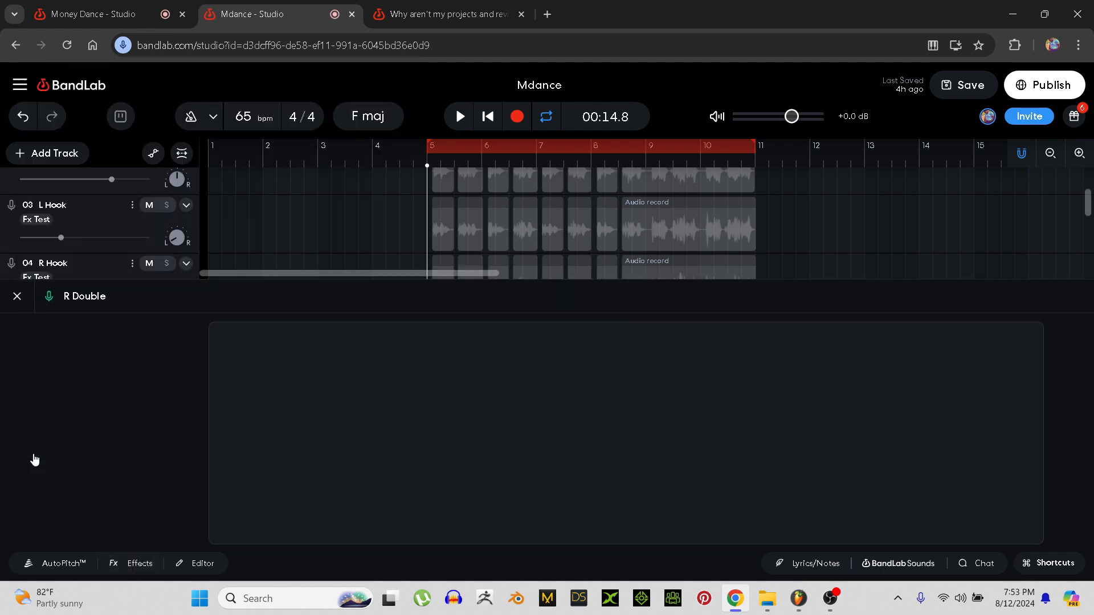
click(116, 461)
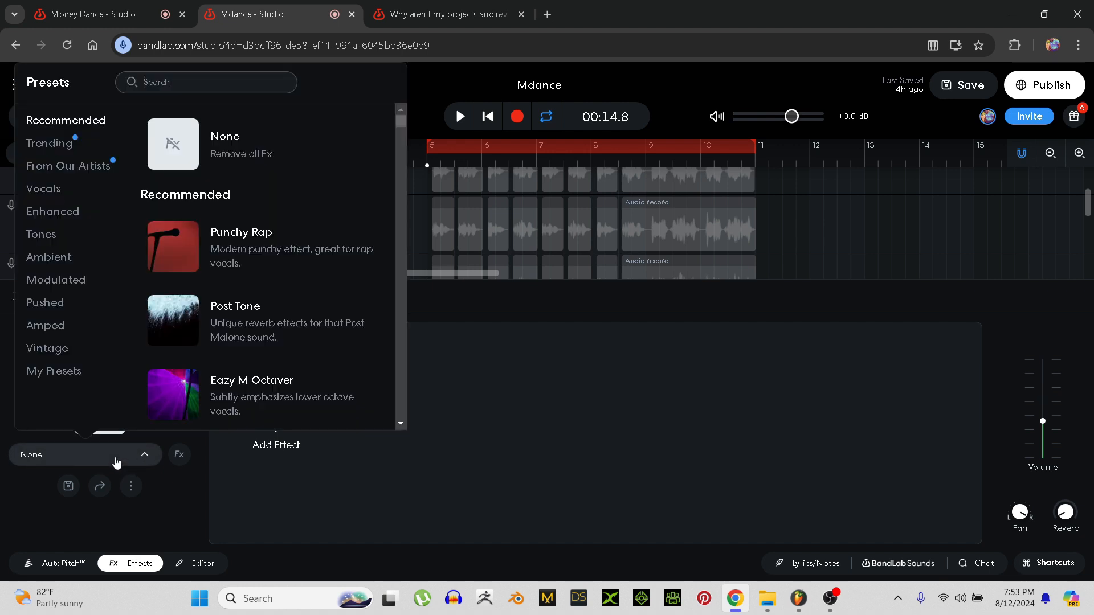
click(57, 373)
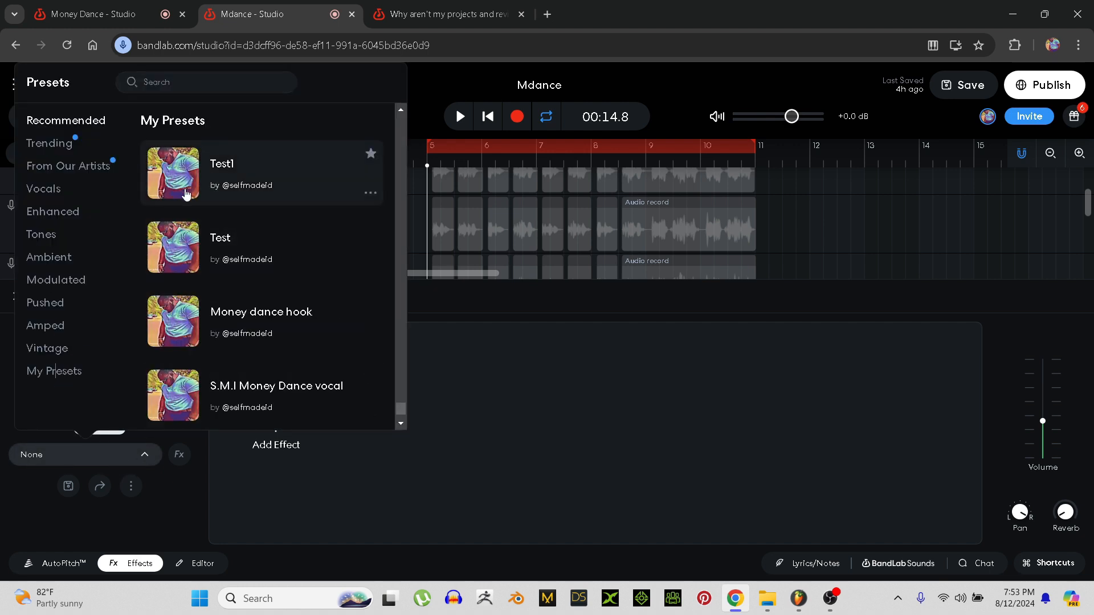
click(185, 171)
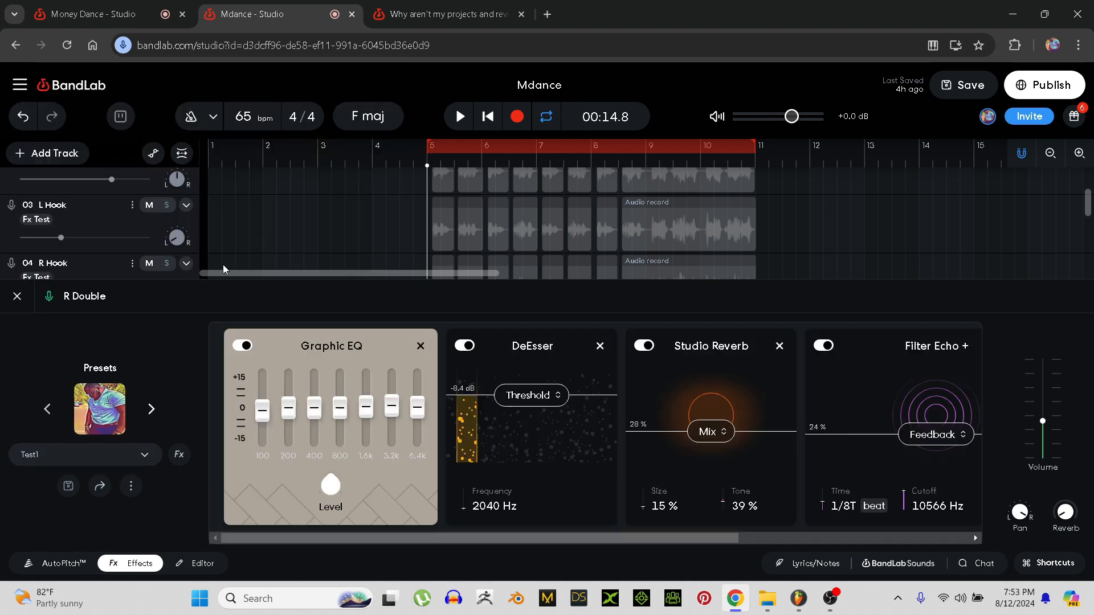
click(16, 297)
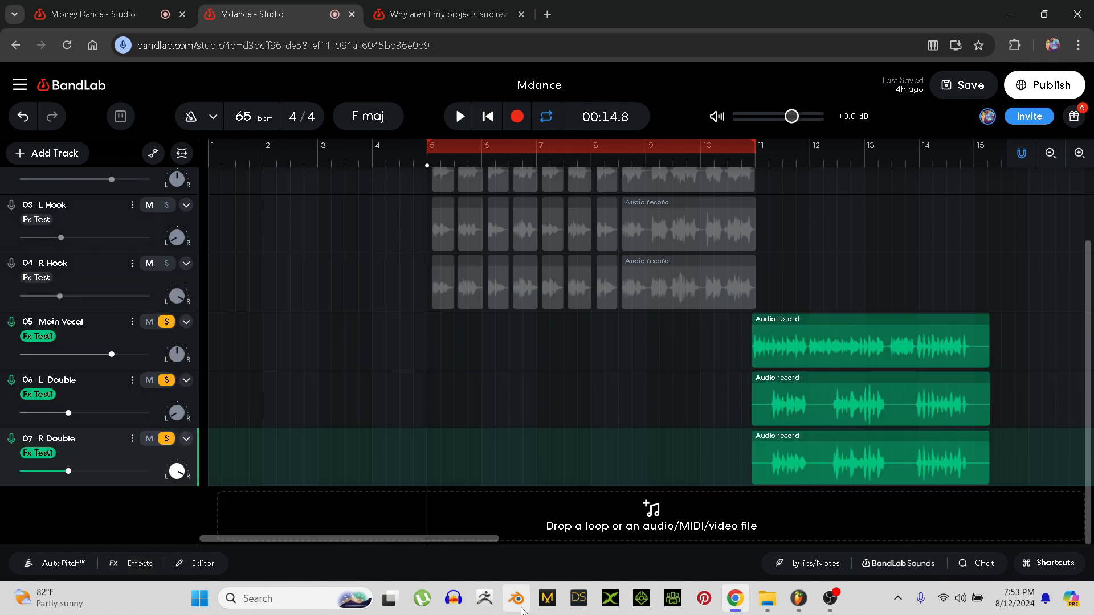
- Play the verse with the beat and its doubles from about bar 10, then stop playback
scroll(785, 298, up, 2)
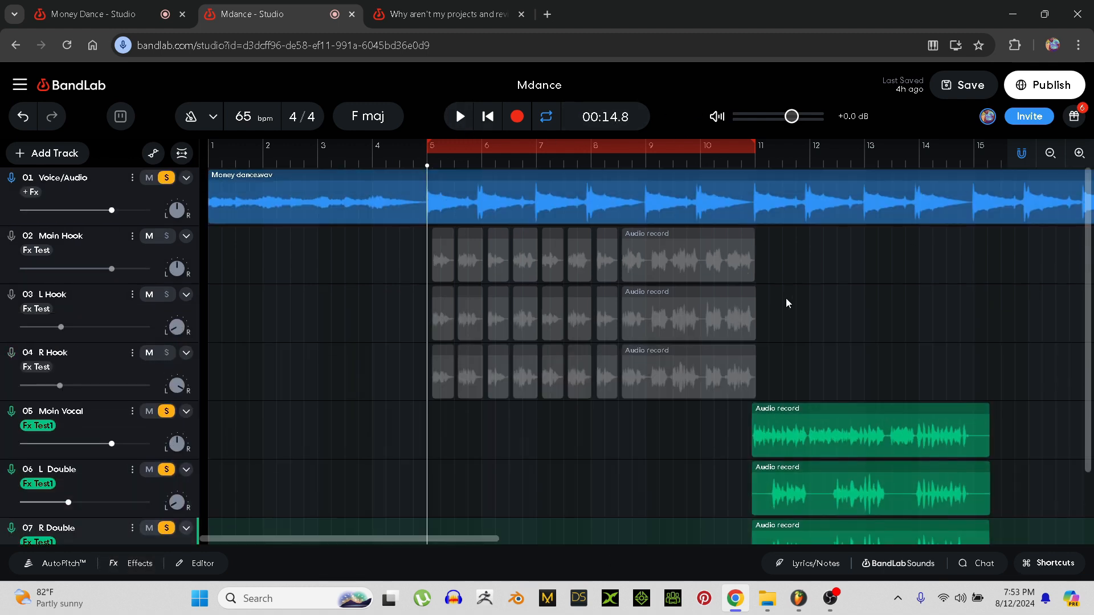
scroll(784, 299, down, 2)
click(714, 163)
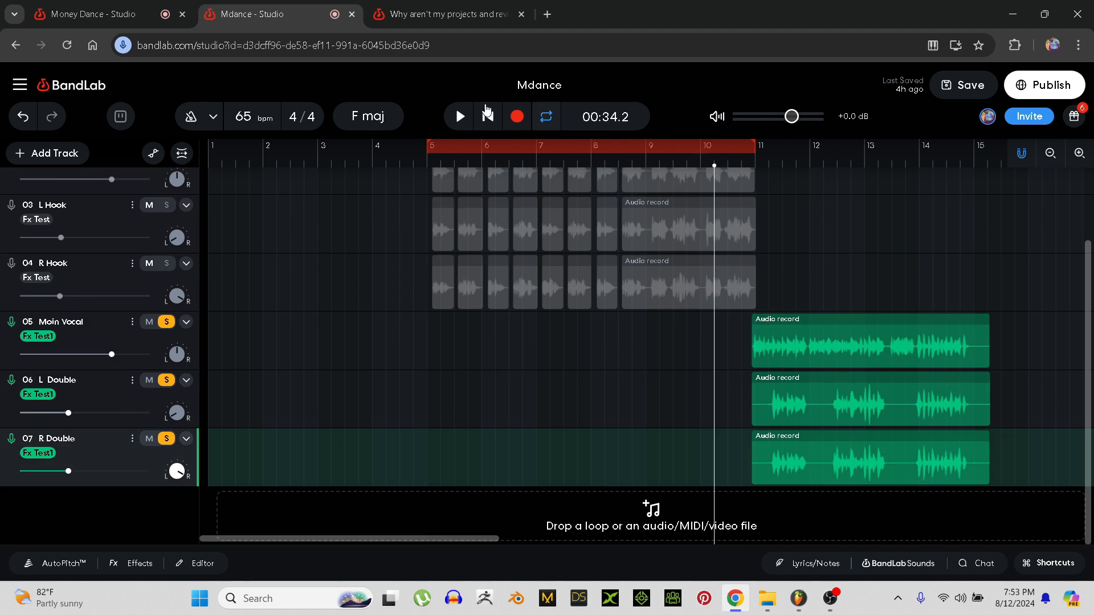
click(460, 116)
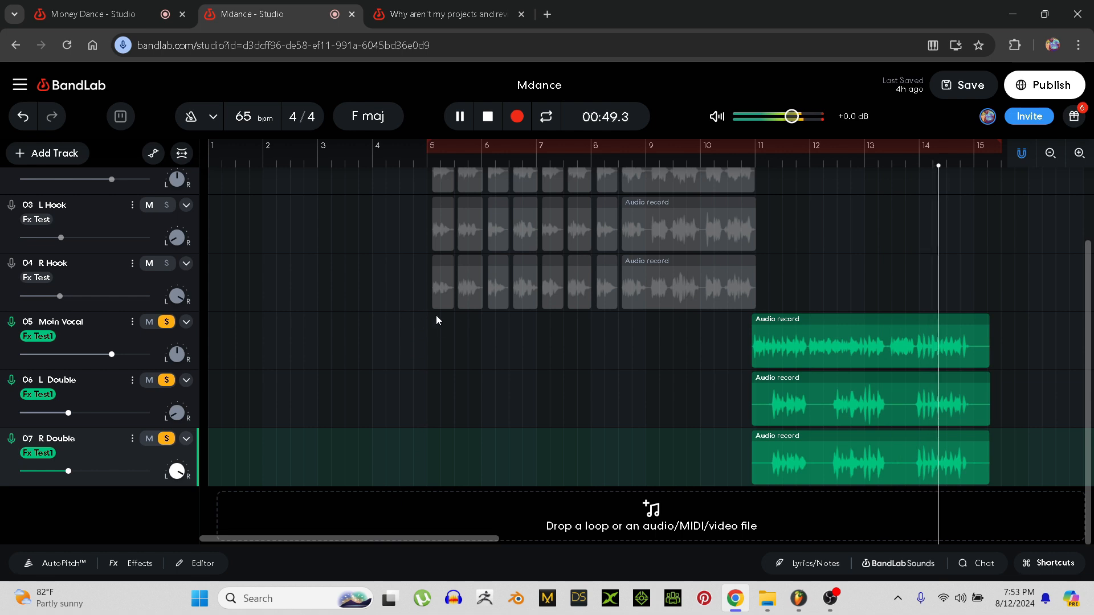
click(488, 116)
- Switch to the Money Dance project and enable Filter Echo + and Studio Reverb on ADD track 11
click(122, 21)
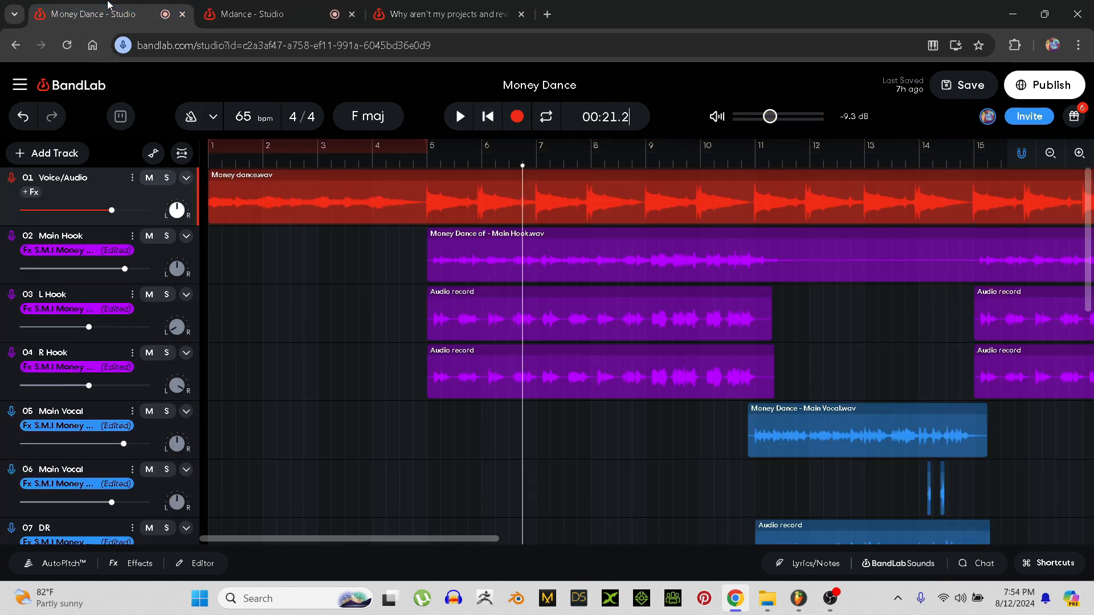
scroll(729, 370, down, 10)
scroll(722, 367, up, 2)
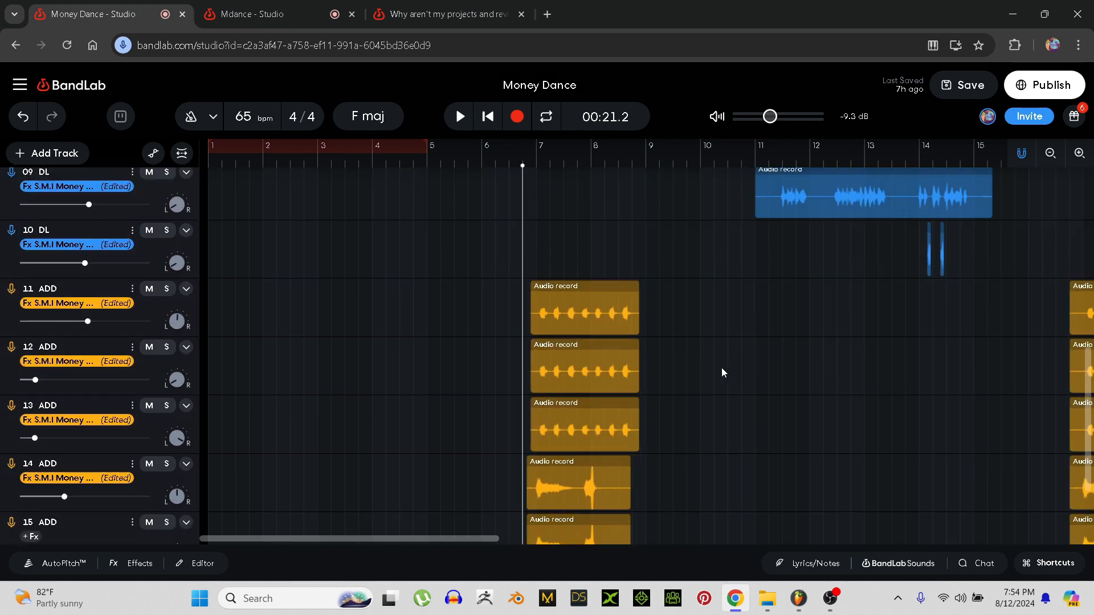
scroll(721, 367, down, 1)
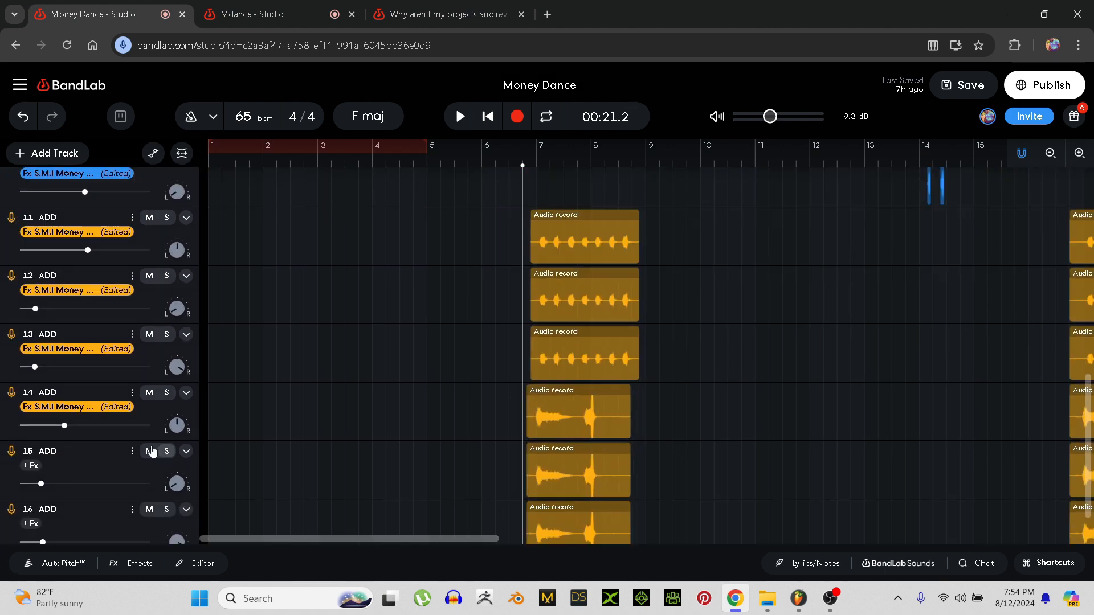
click(106, 234)
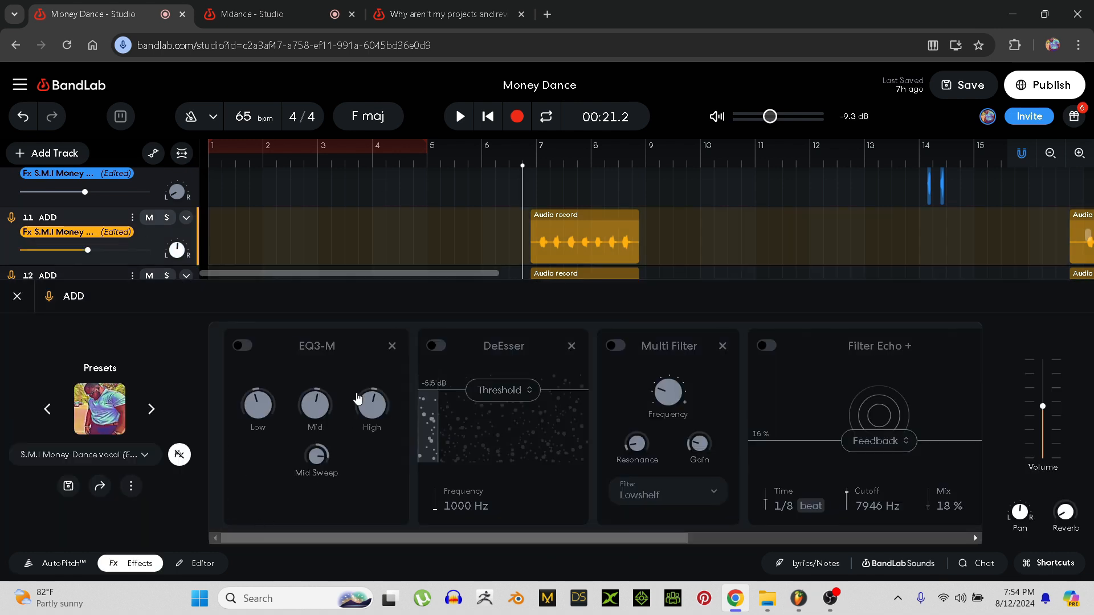
drag(457, 540, 645, 551)
click(454, 346)
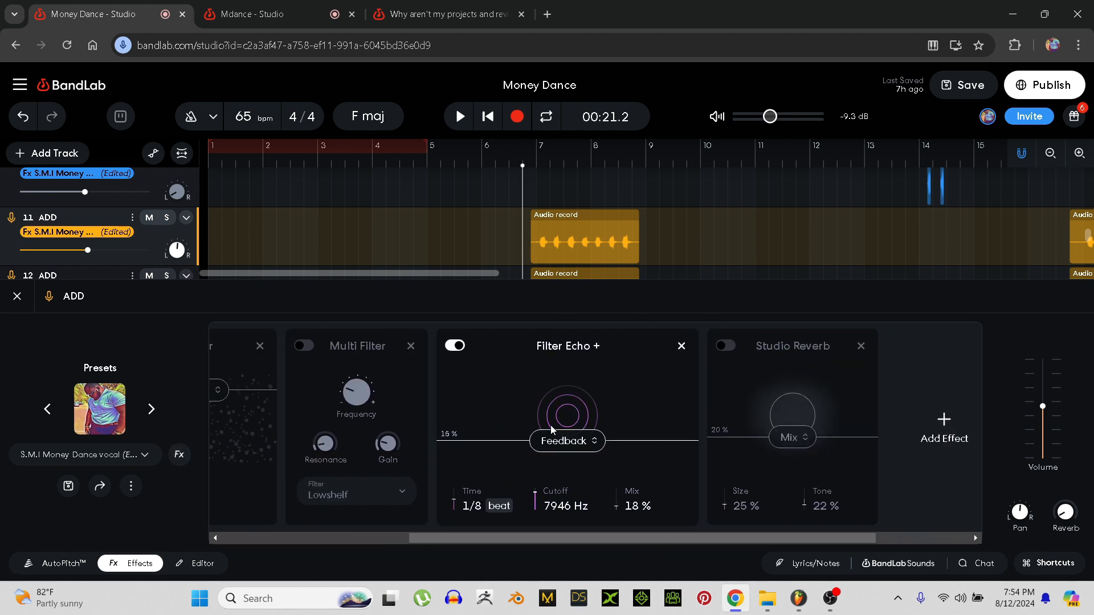
click(725, 346)
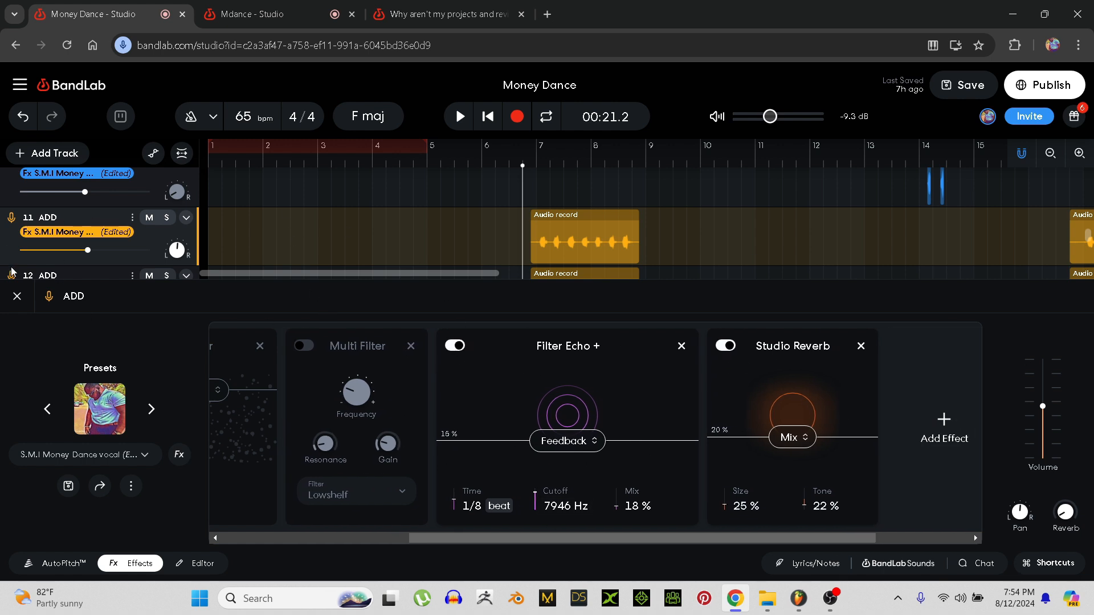
click(17, 296)
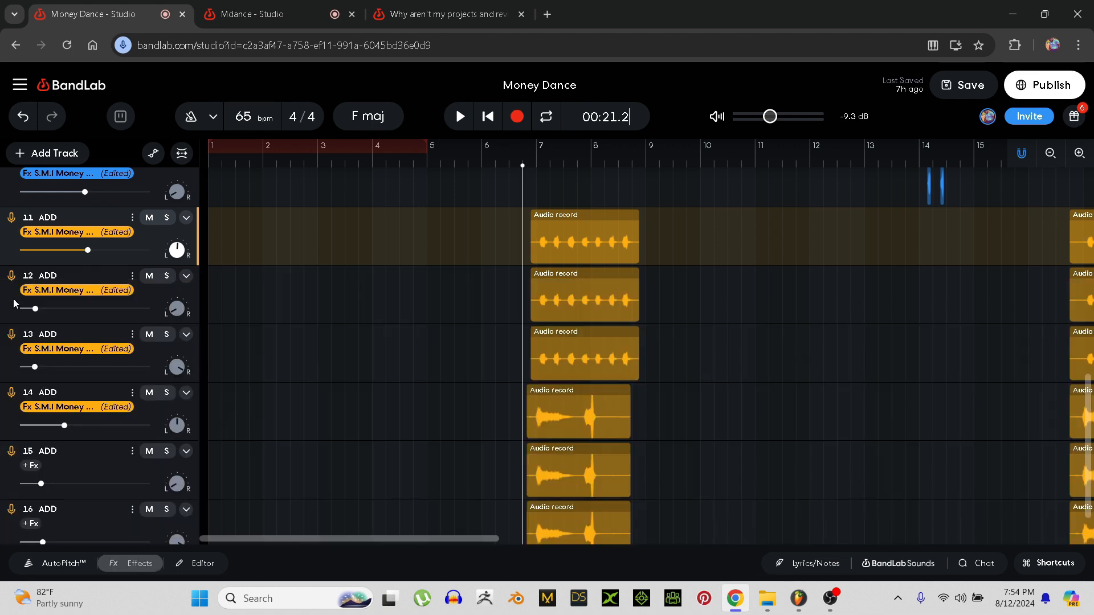
- Return to the Mdance project and lower its master volume to -6.0 dB
click(444, 10)
click(309, 7)
scroll(708, 436, up, 2)
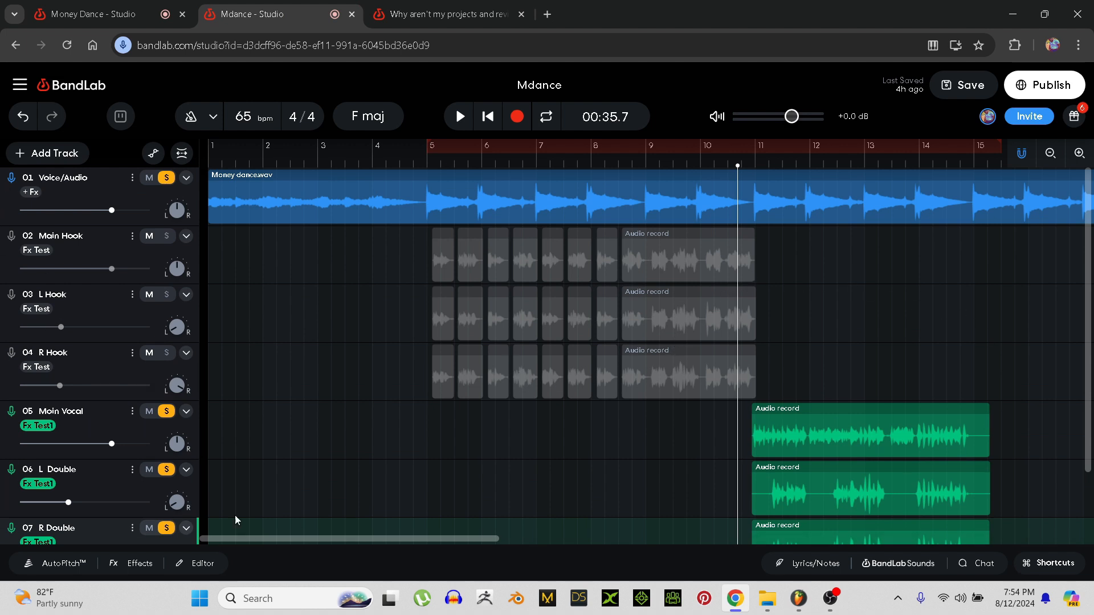
drag(294, 540, 266, 539)
drag(794, 116, 778, 116)
- Solo the Main Hook, L Hook and R Hook tracks alongside the beat and verse vocals
click(166, 235)
click(167, 296)
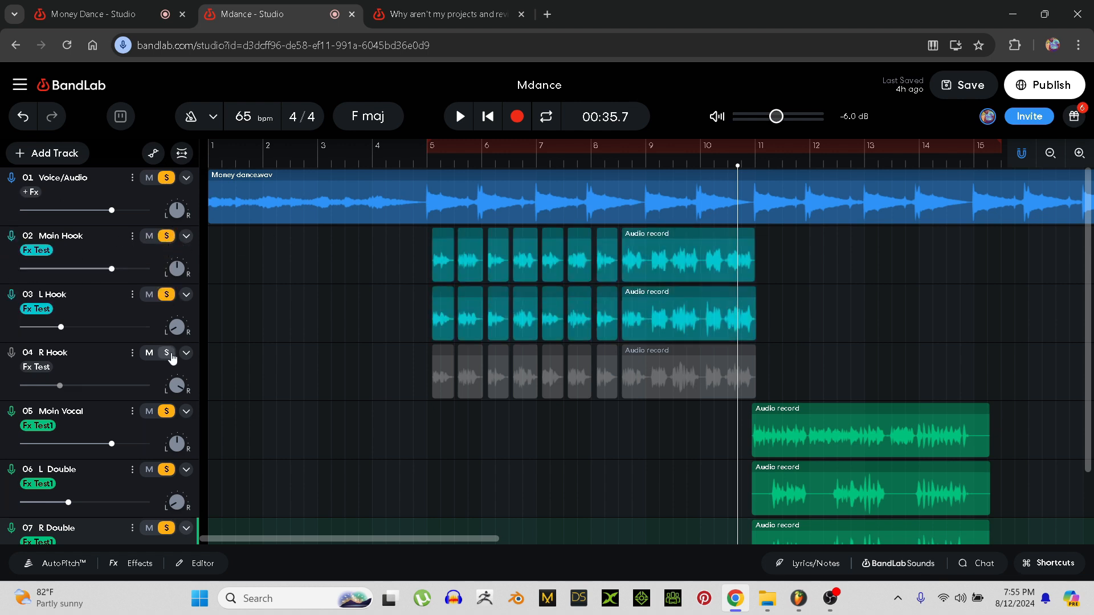
click(166, 352)
- Extend the loop region back to bar 1 and play the full hook and verse mix, then stop playback
click(427, 163)
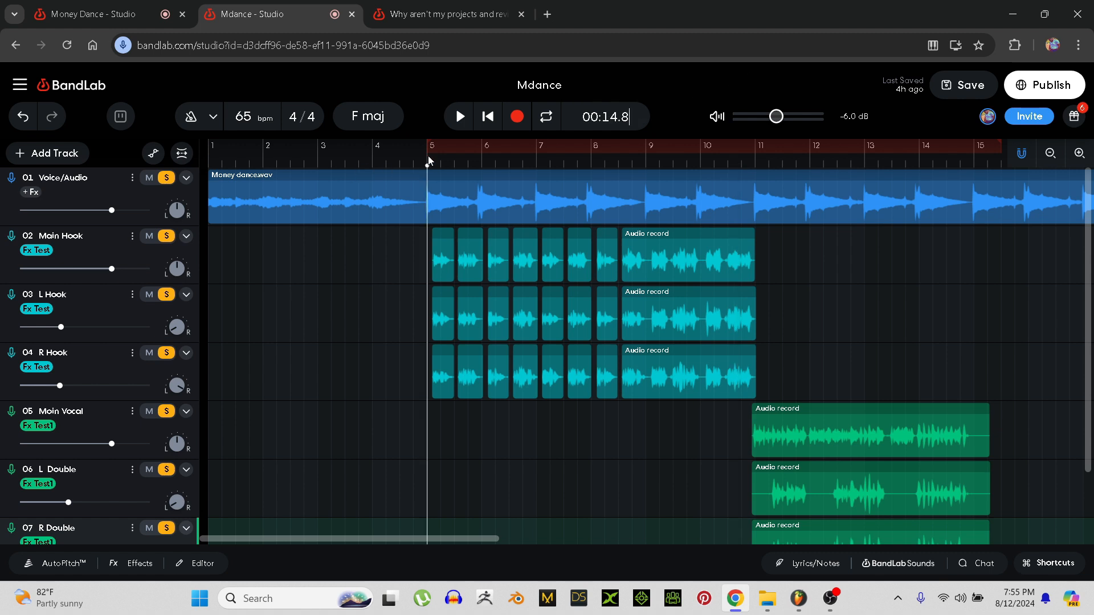
drag(427, 147, 208, 147)
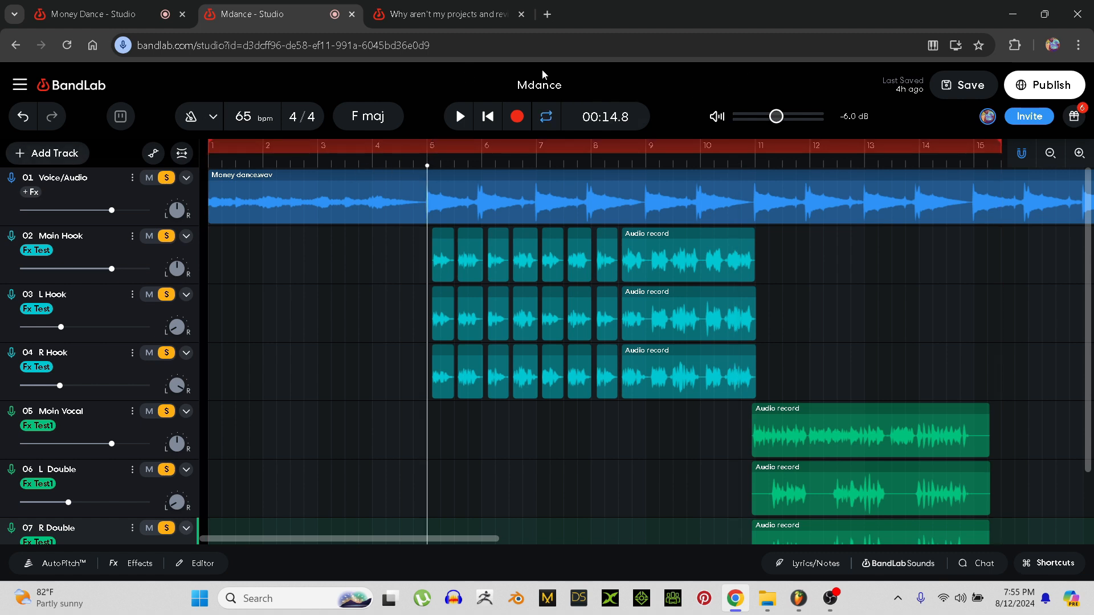
click(460, 116)
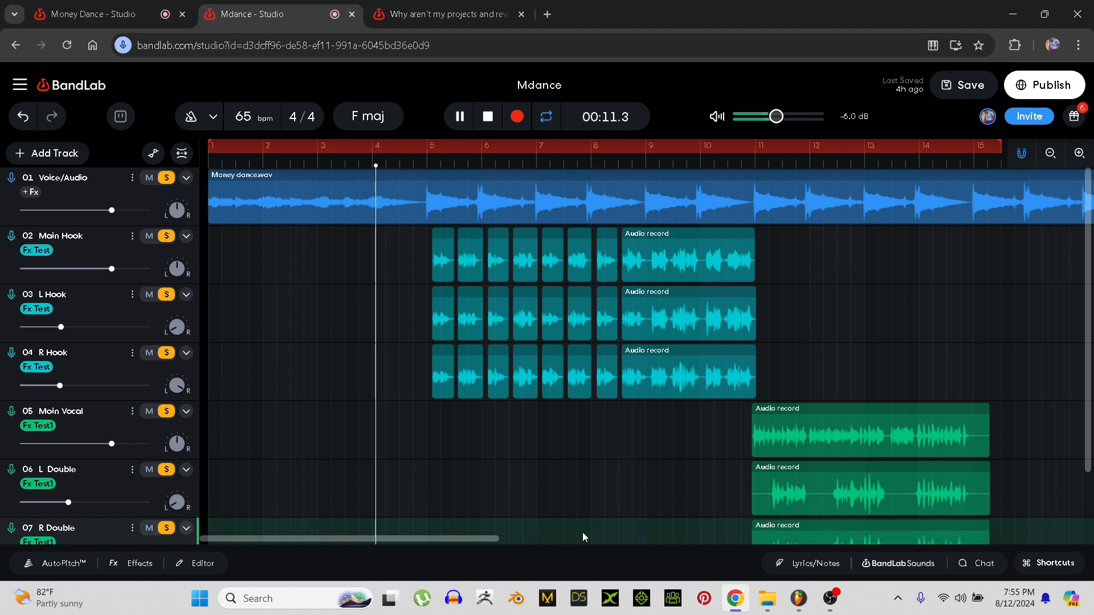
drag(427, 538, 480, 538)
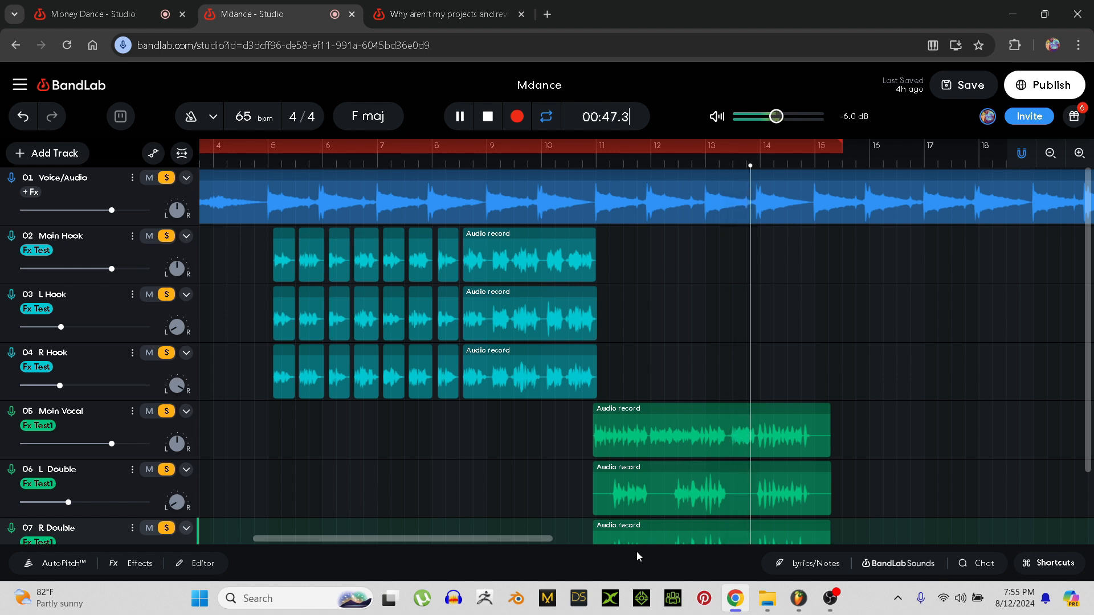
click(488, 121)
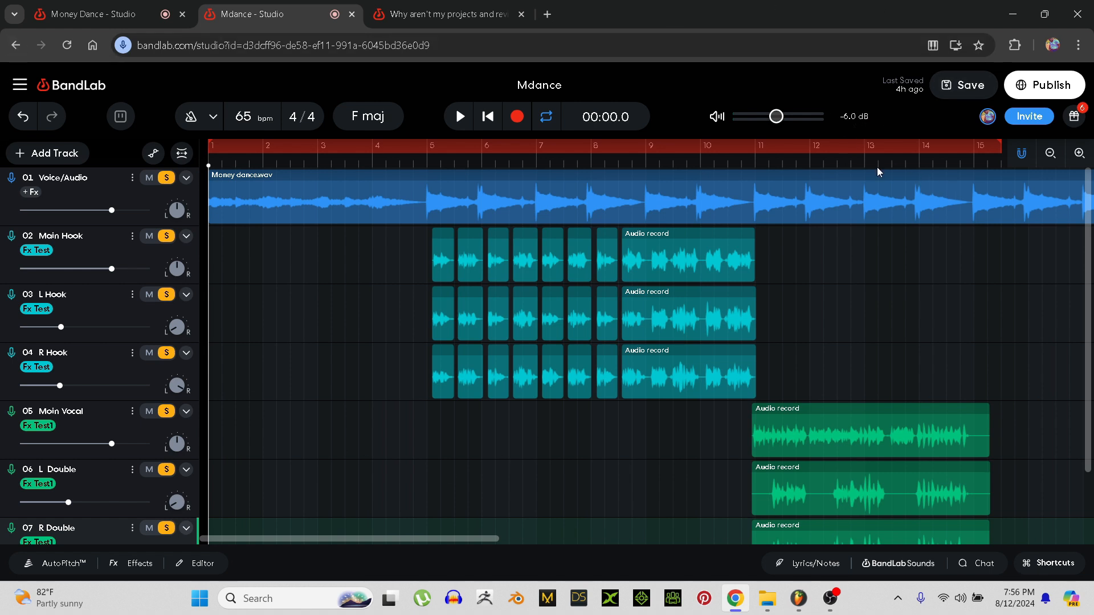
- Download the Mdance mixdown as an uncompressed 16bit, 44.1kHz WAV file and close the download options
click(20, 87)
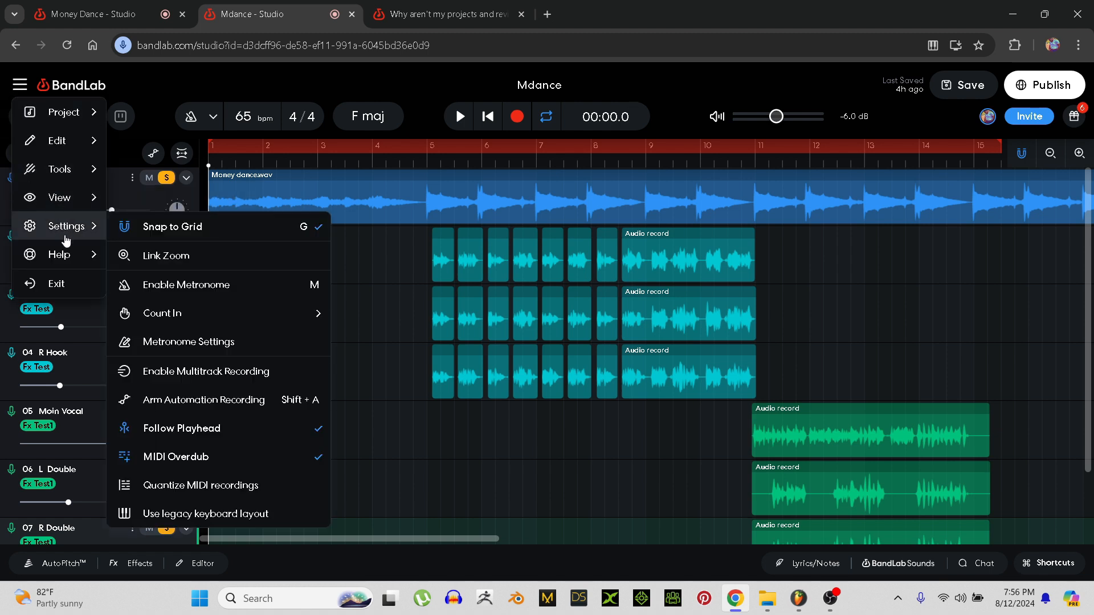
mouse_move(78, 110)
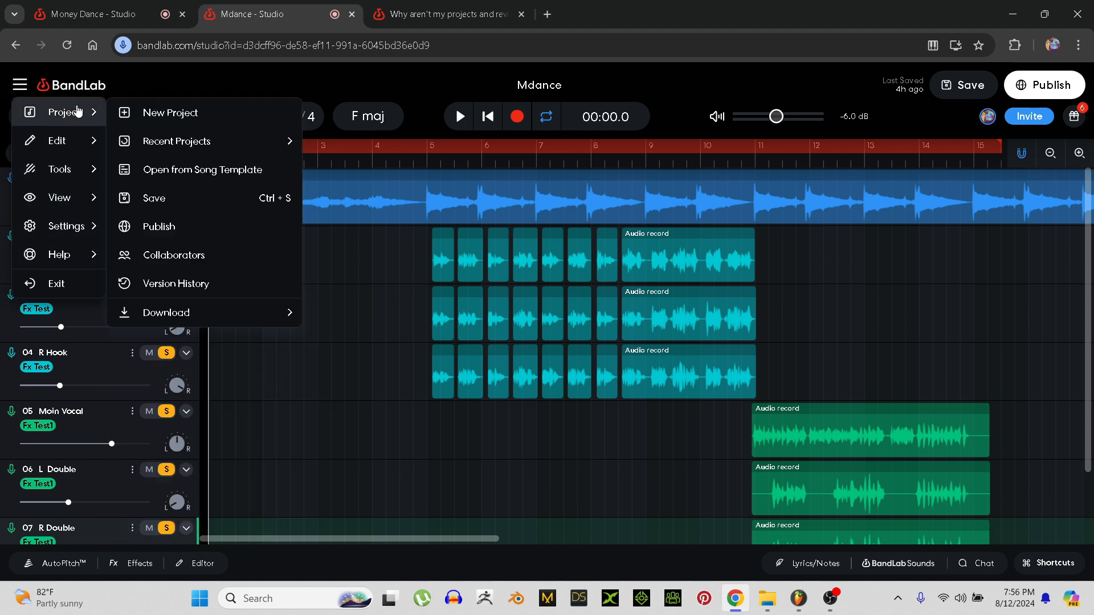
mouse_move(258, 318)
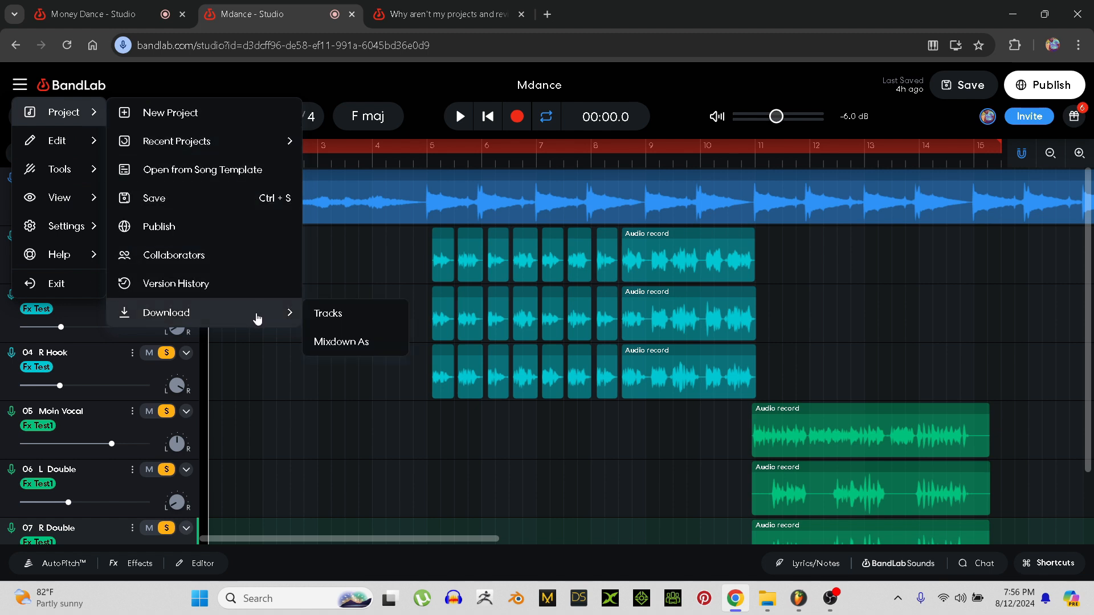
click(359, 343)
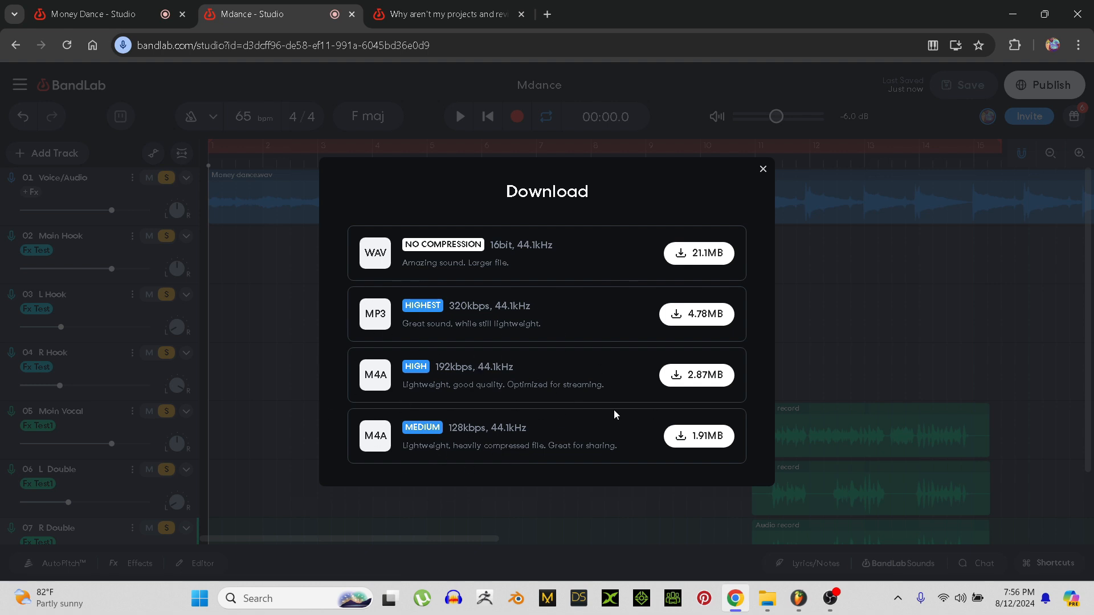
click(699, 258)
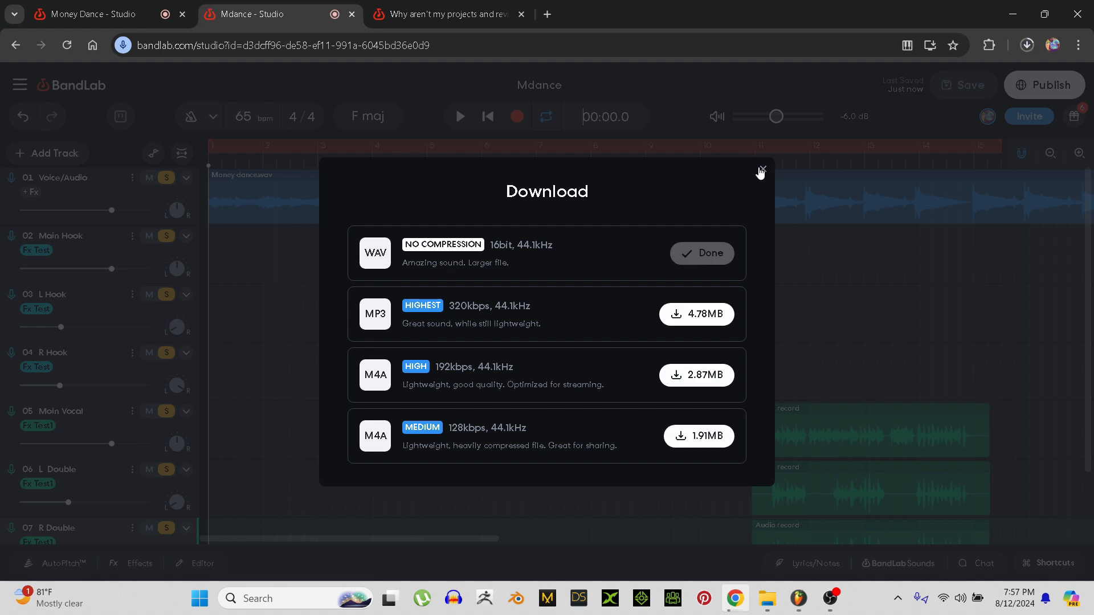
click(762, 170)
- Show the downloaded Mdance.wav in the Downloads folder, then return to the browser
click(1026, 45)
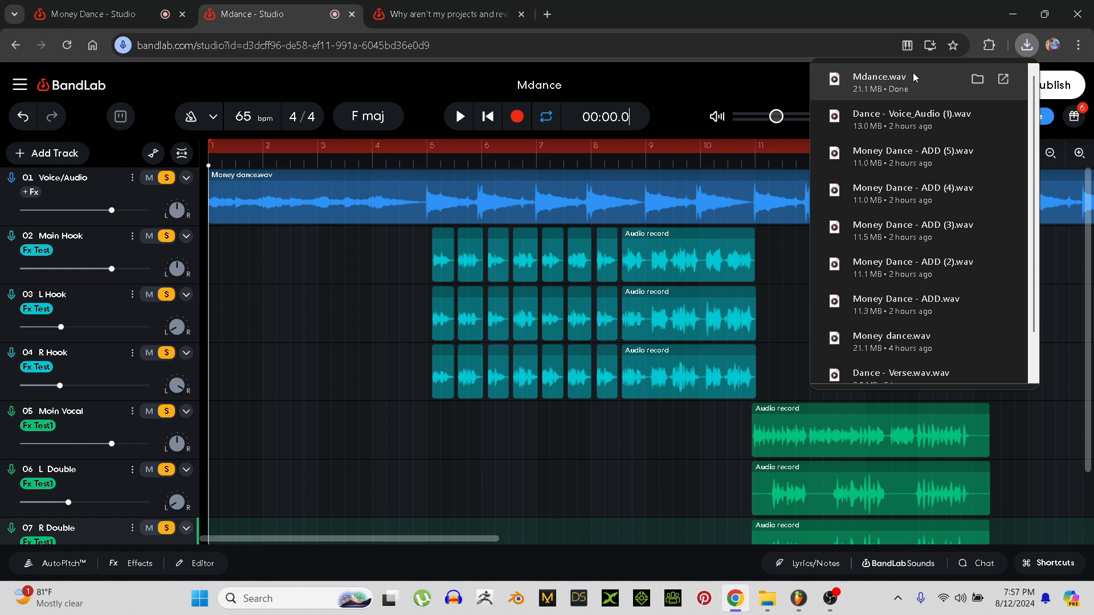
click(977, 80)
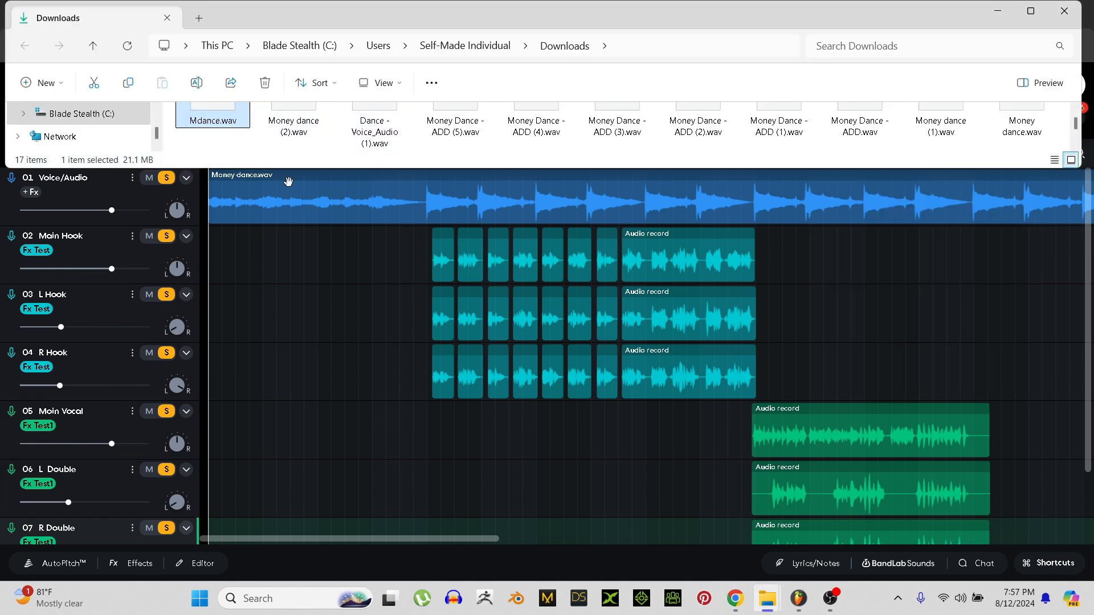
click(1030, 11)
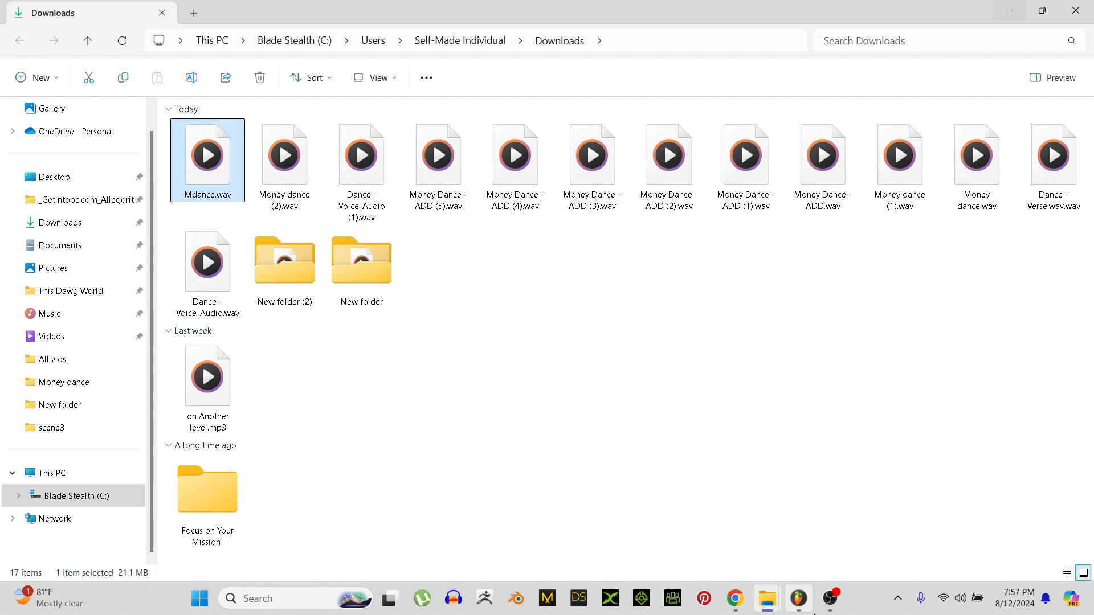
click(744, 607)
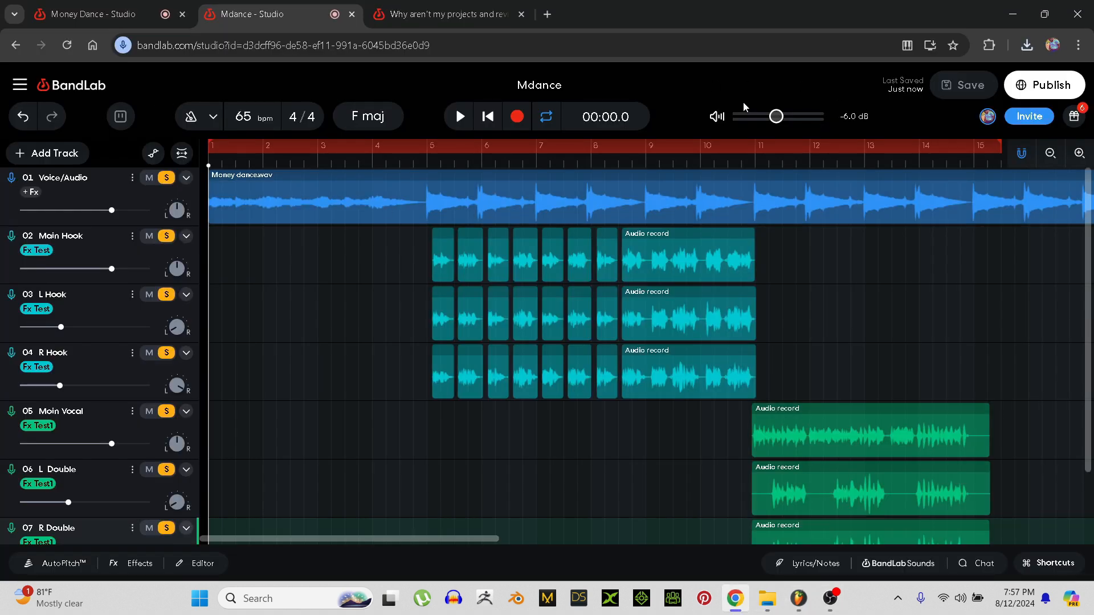
- Exit the studio project and open the BandLab Mastering page
click(22, 89)
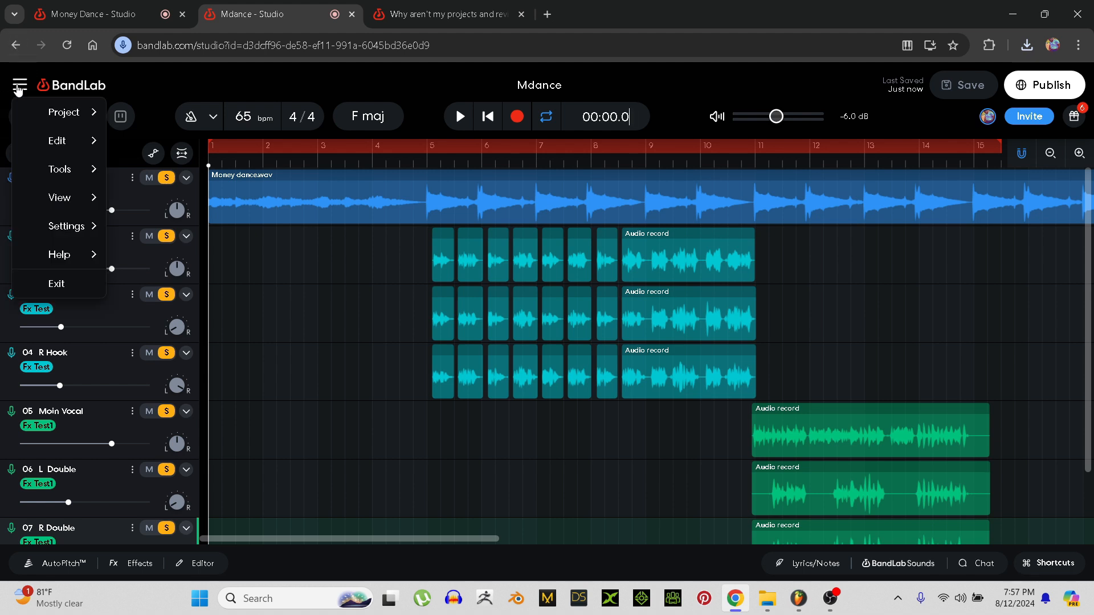
mouse_move(67, 115)
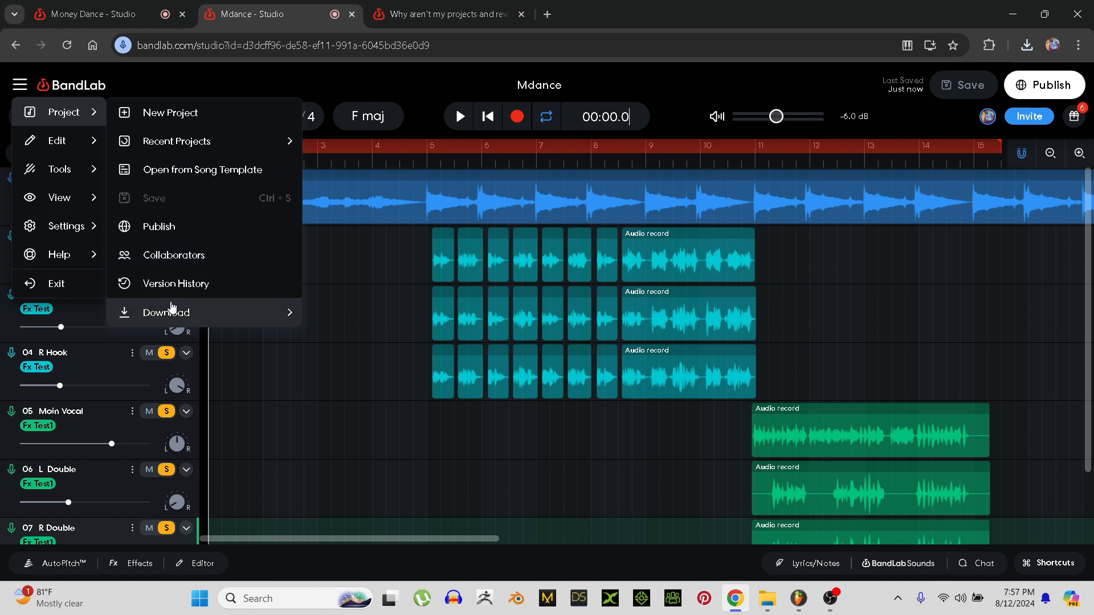
click(79, 282)
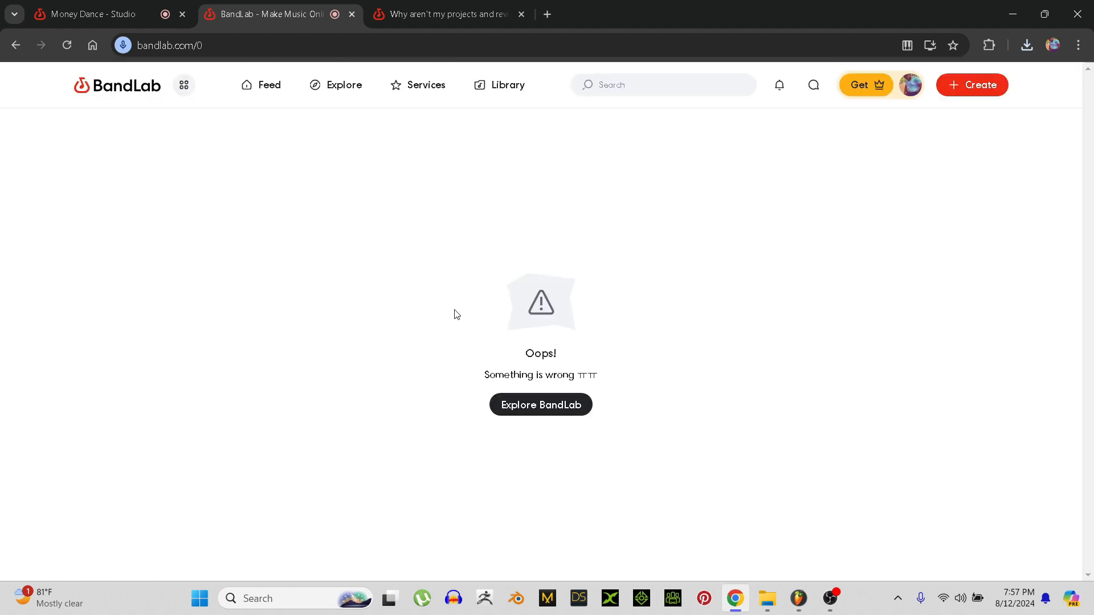
click(910, 84)
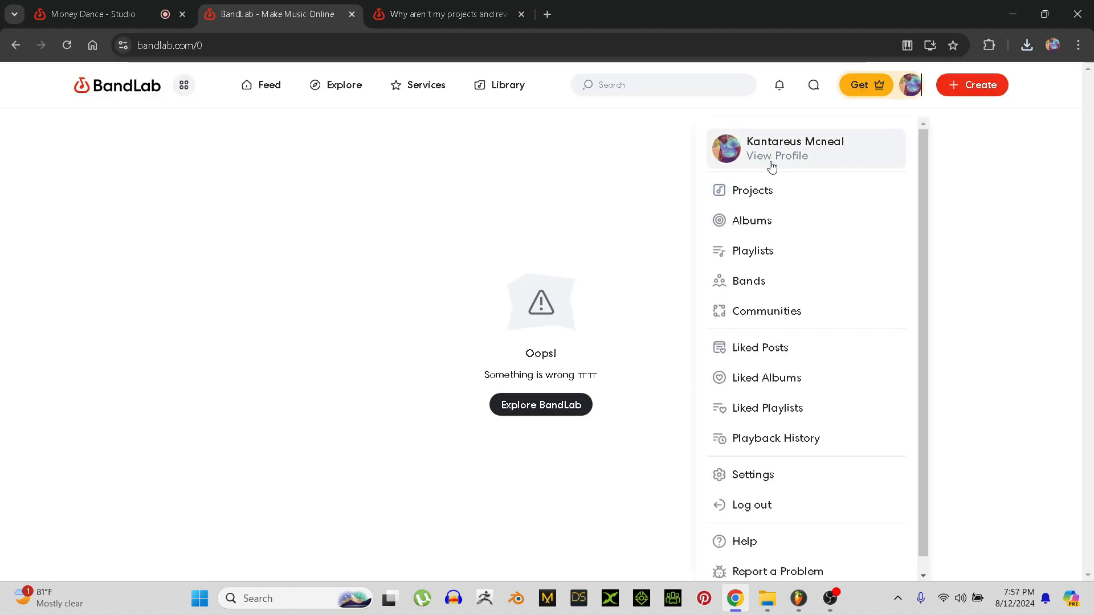
click(179, 85)
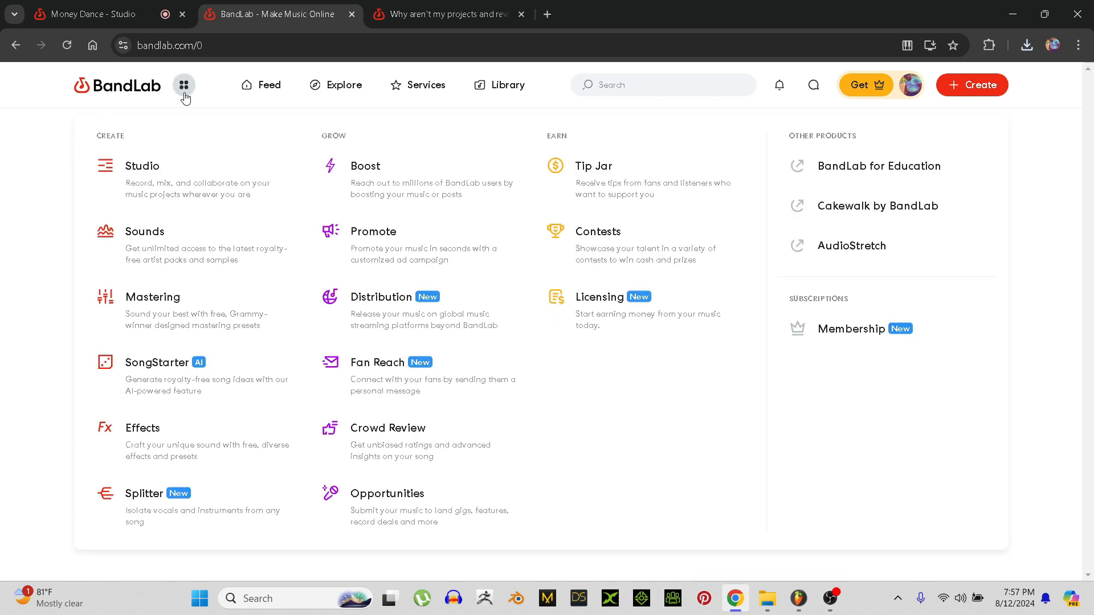
click(154, 305)
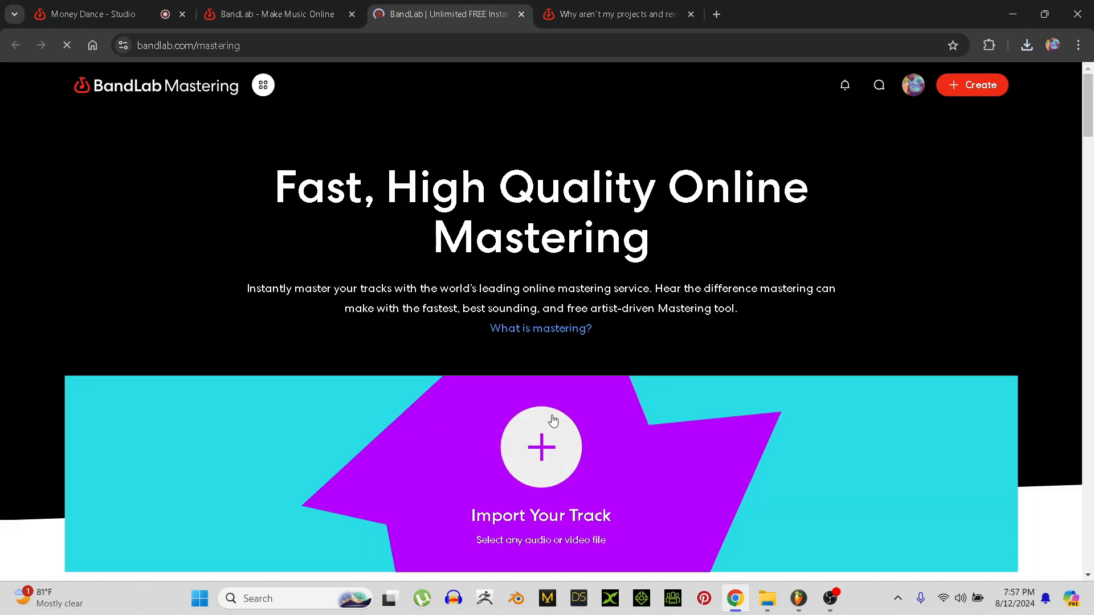
- Examine the available mastering presets, their descriptions and the genres each one suits
scroll(569, 374, down, 10)
scroll(570, 370, down, 4)
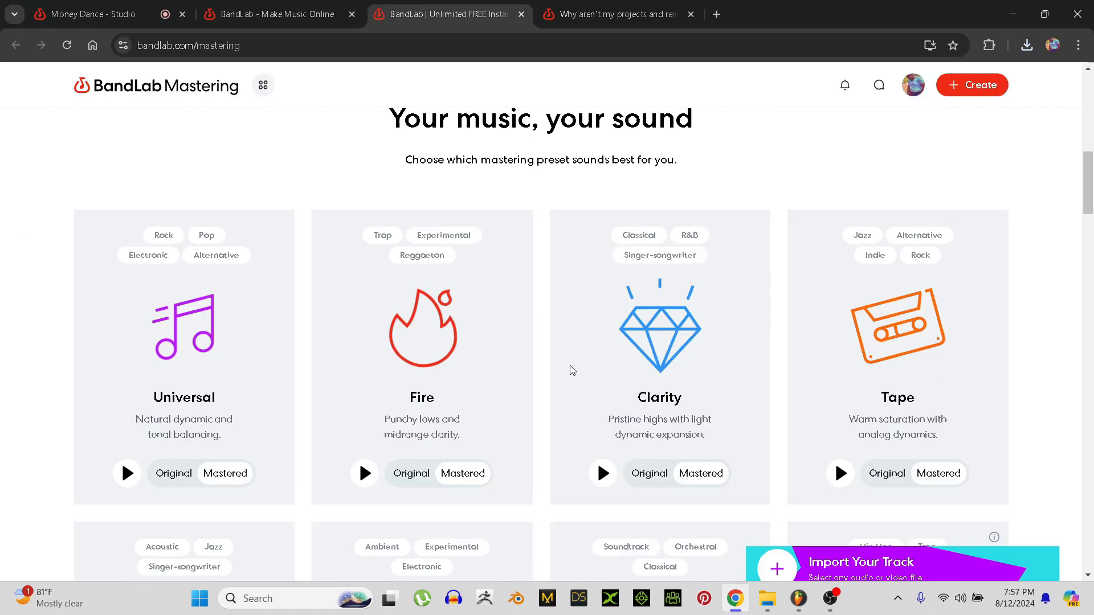
scroll(554, 325, up, 2)
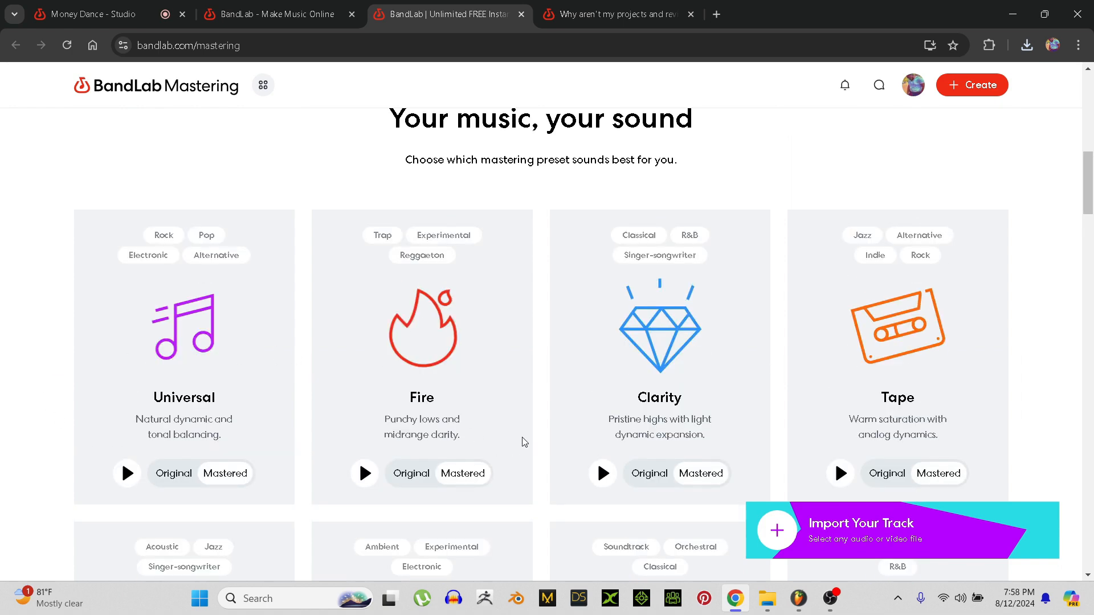
scroll(524, 442, up, 1)
scroll(511, 412, down, 3)
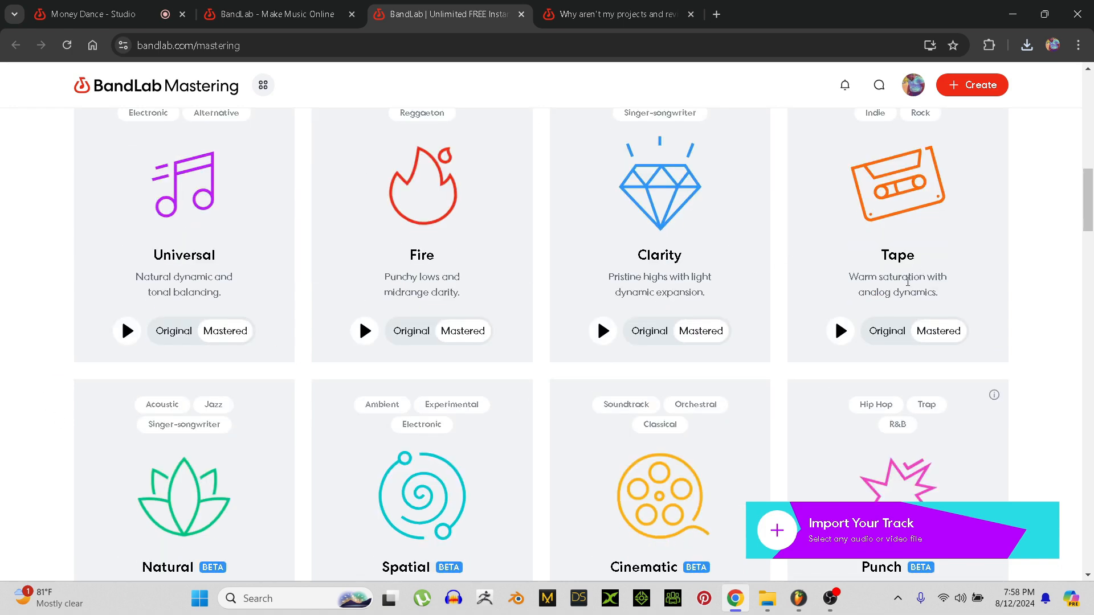
scroll(568, 300, down, 3)
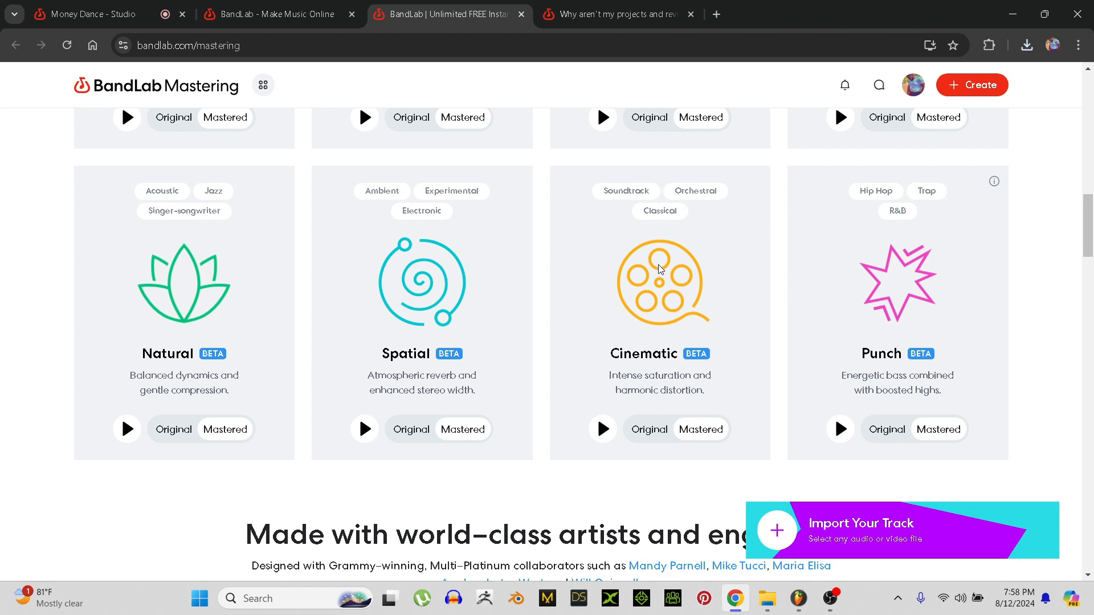
scroll(313, 249, up, 2)
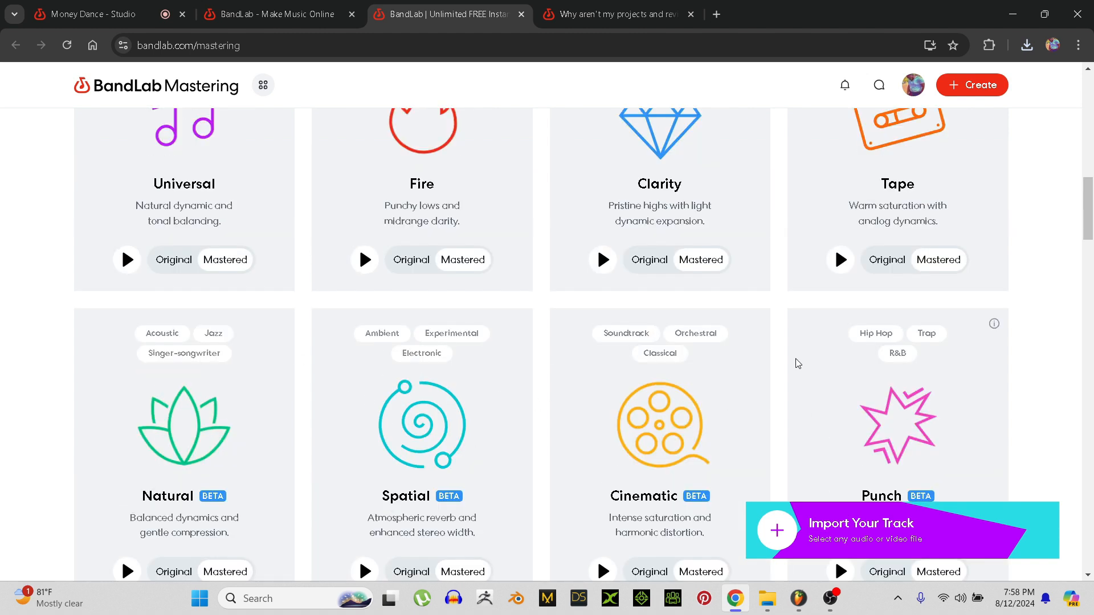
scroll(688, 260, up, 1)
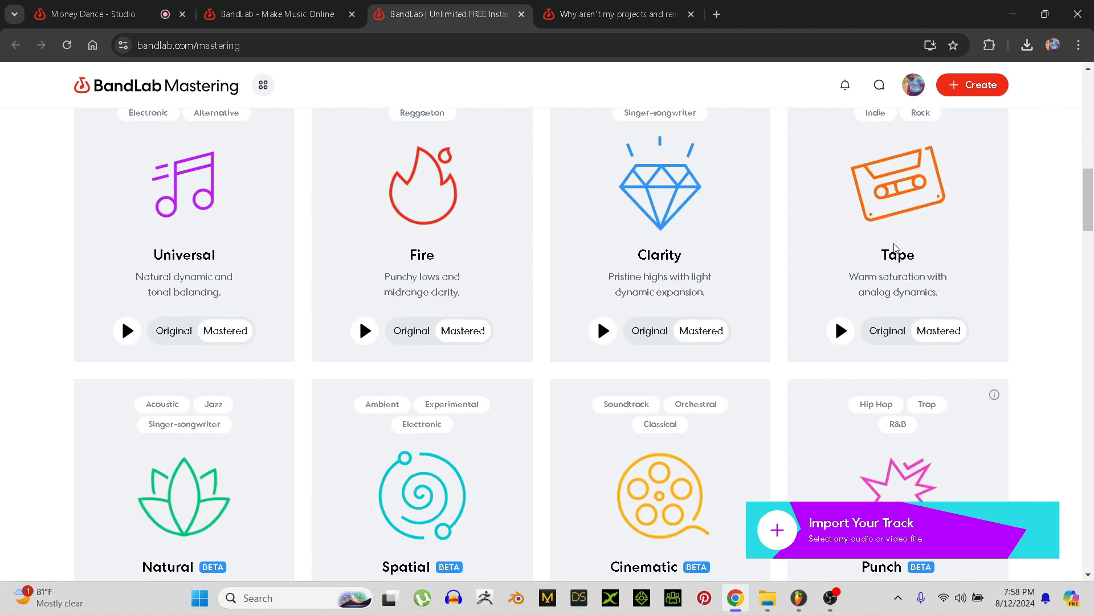
scroll(893, 248, down, 2)
scroll(632, 415, up, 3)
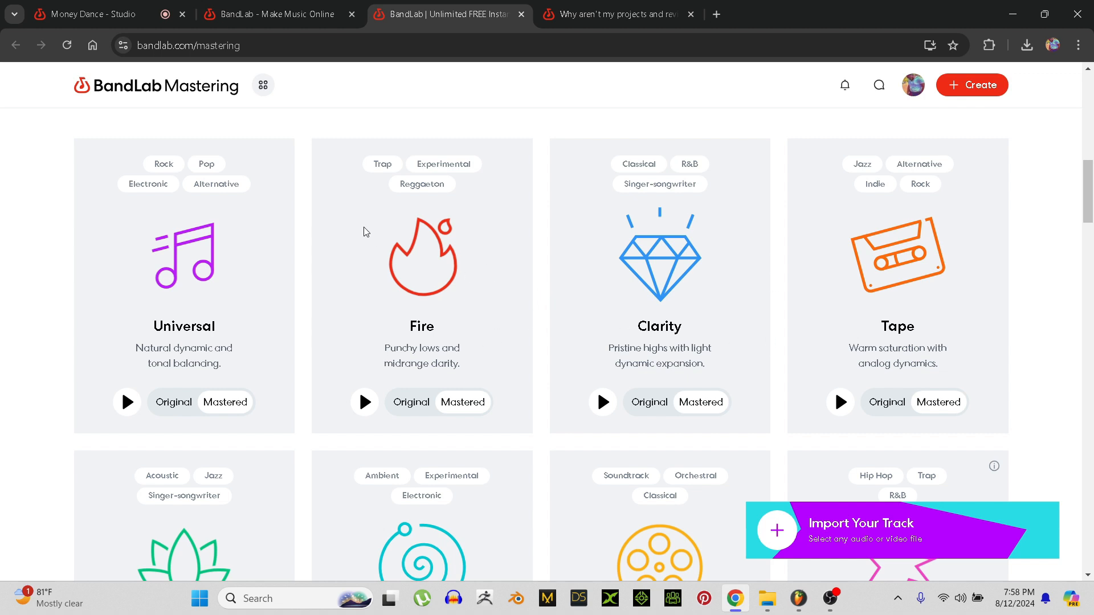
- Import Mdance.wav from the Downloads folder as the track to master
scroll(557, 313, up, 8)
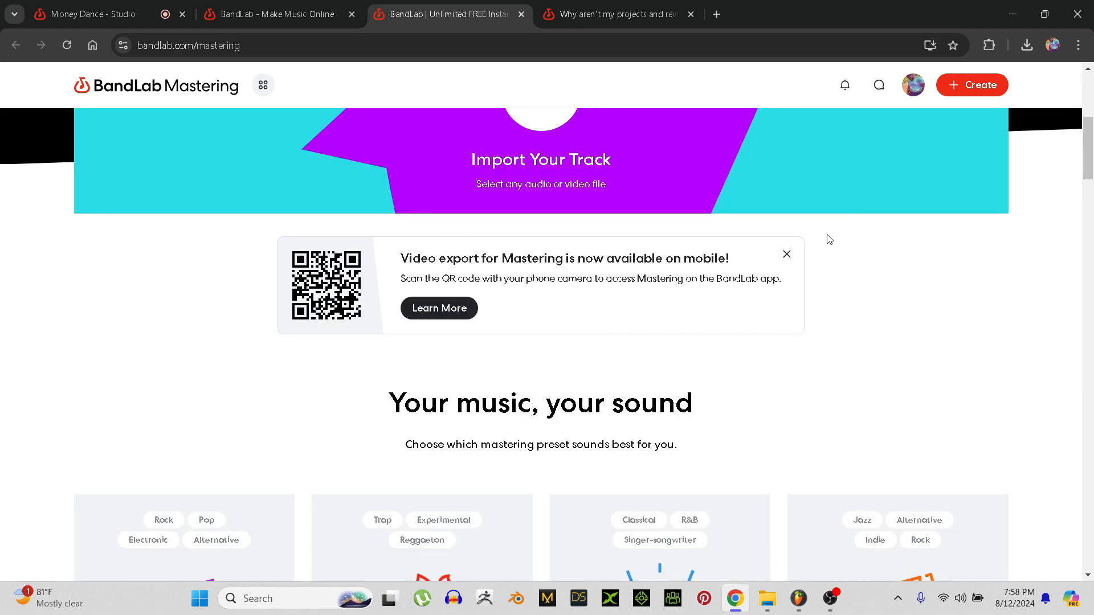
click(538, 212)
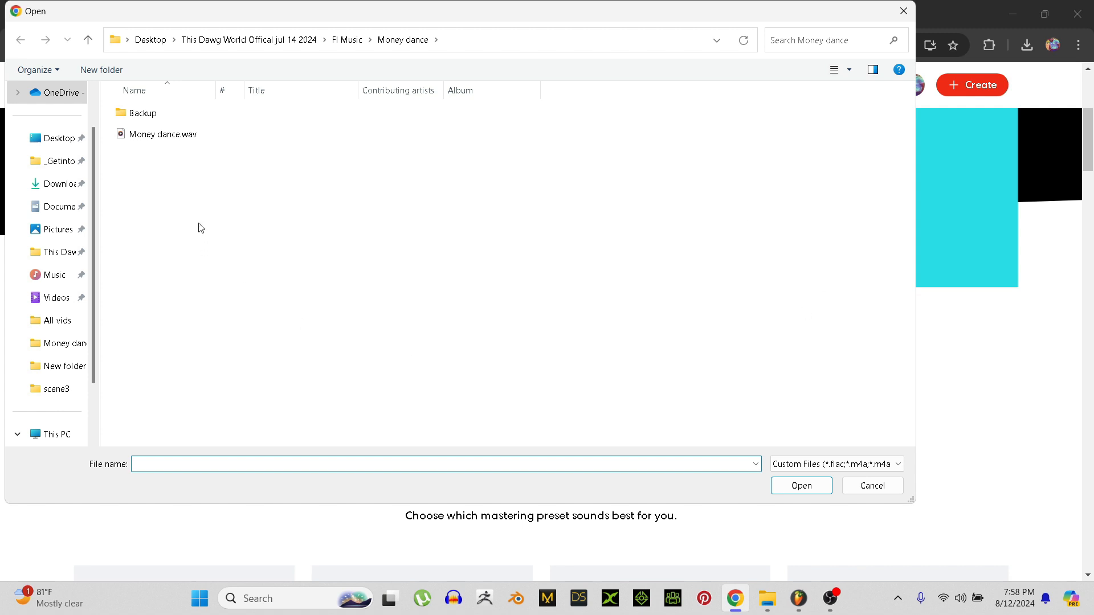
click(63, 184)
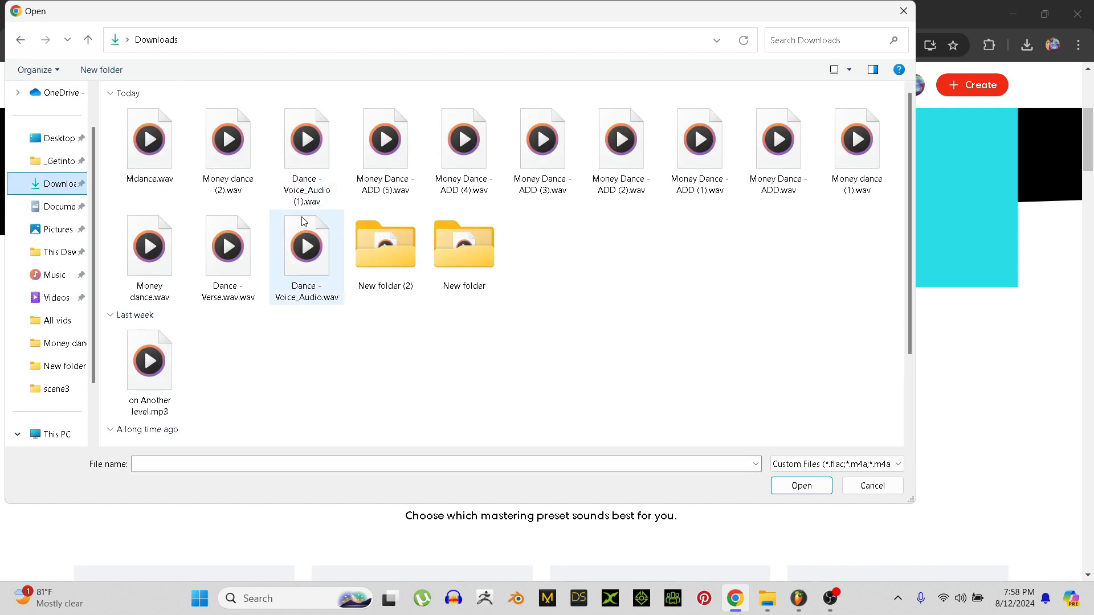
click(151, 159)
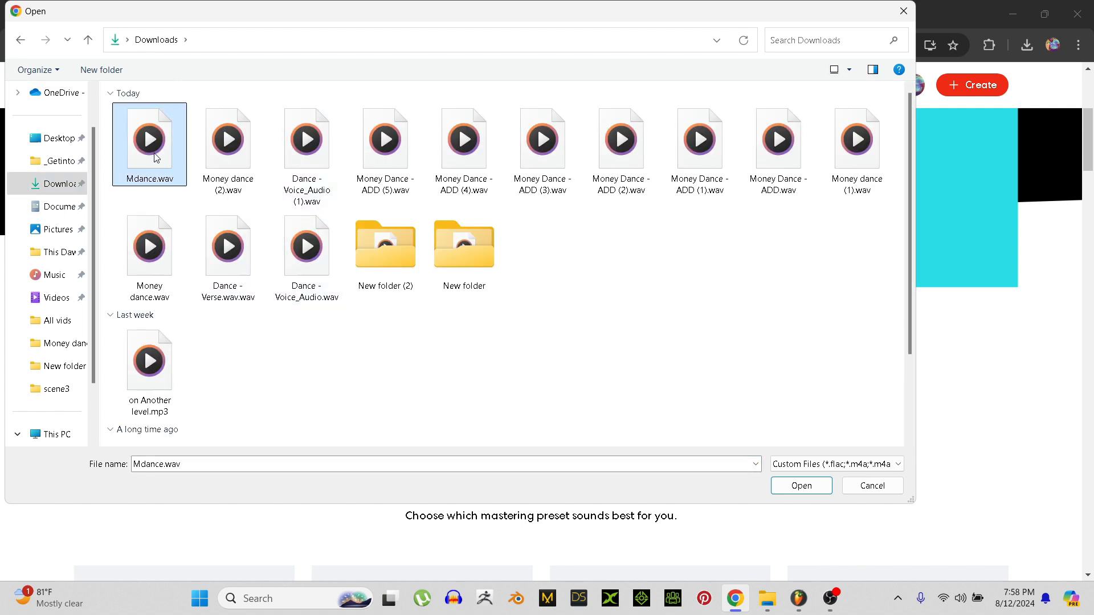
click(821, 486)
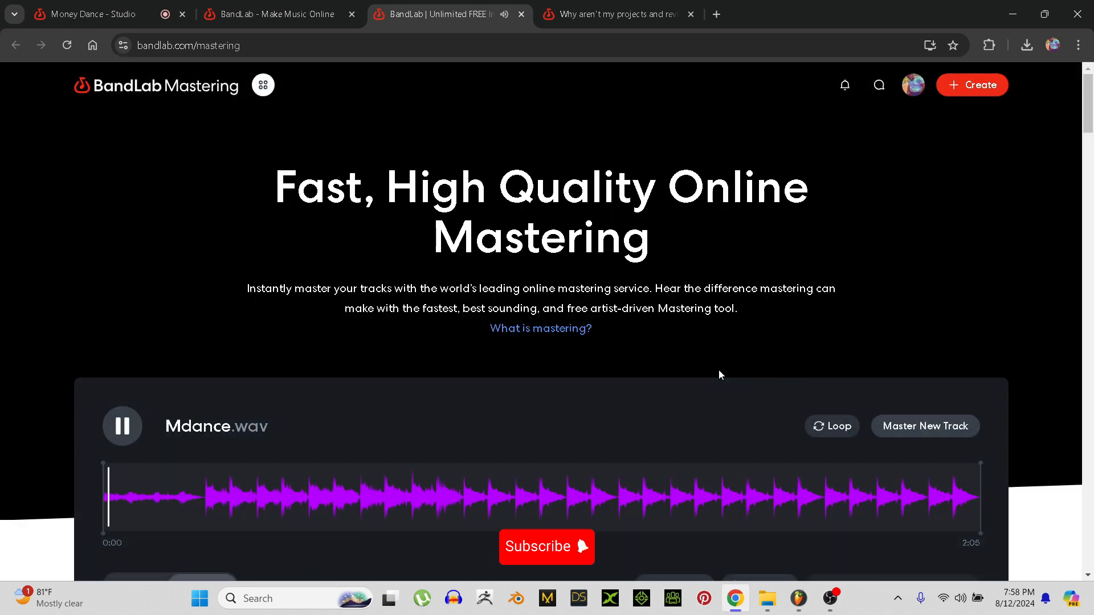
- Compare the original Mdance.wav with its Universal mastered version during playback
scroll(437, 330, down, 3)
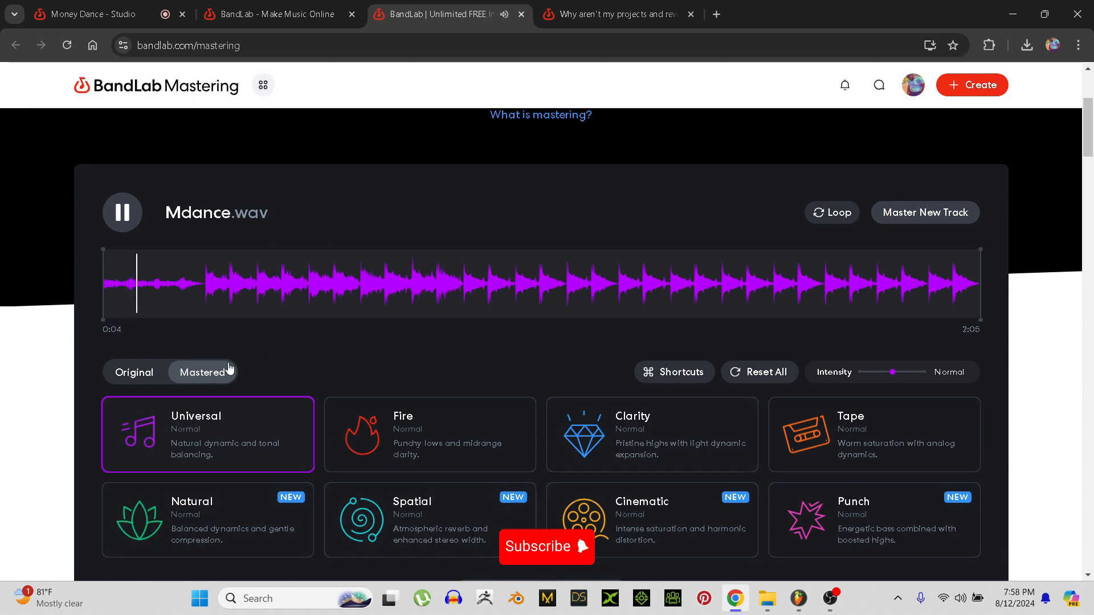
click(128, 375)
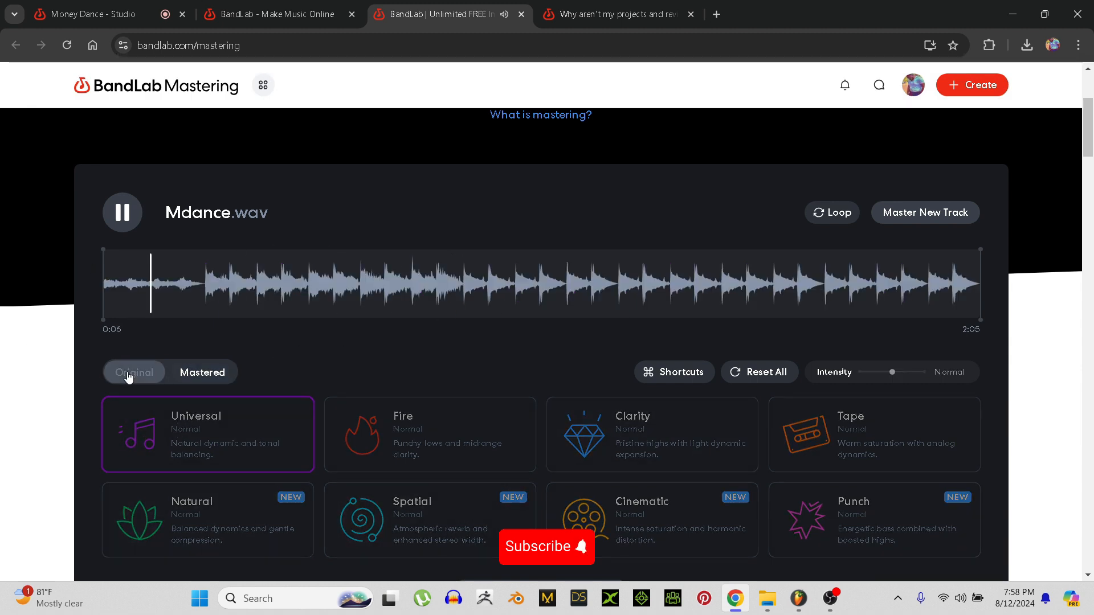
click(188, 375)
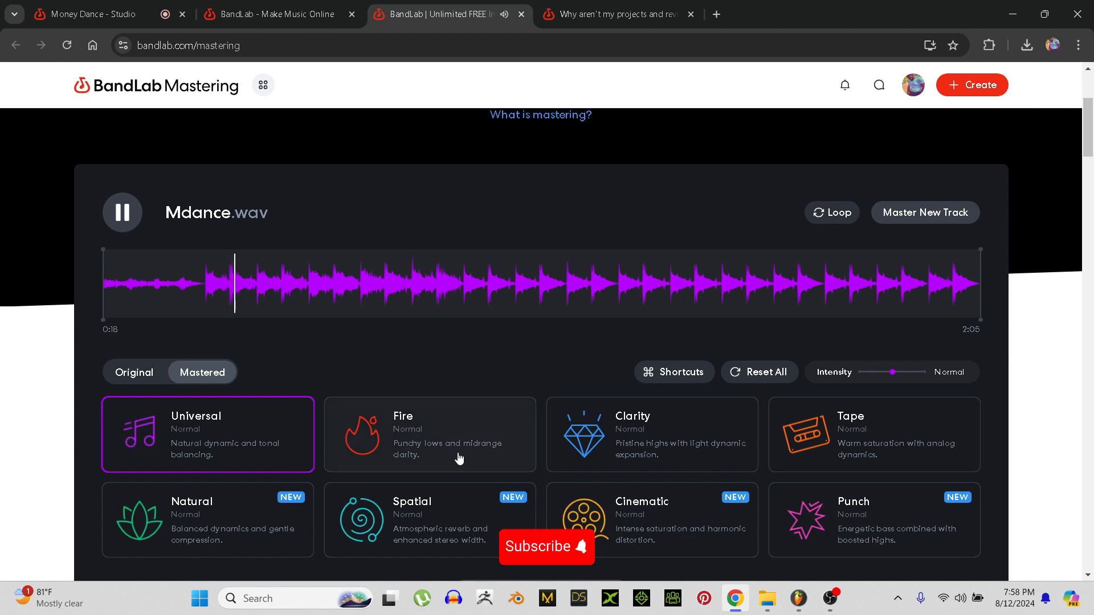
- Audition the Fire, Clarity, Tape, Natural, Spatial, Cinematic and Punch mastering presets on the playing track, then reselect Universal
click(432, 436)
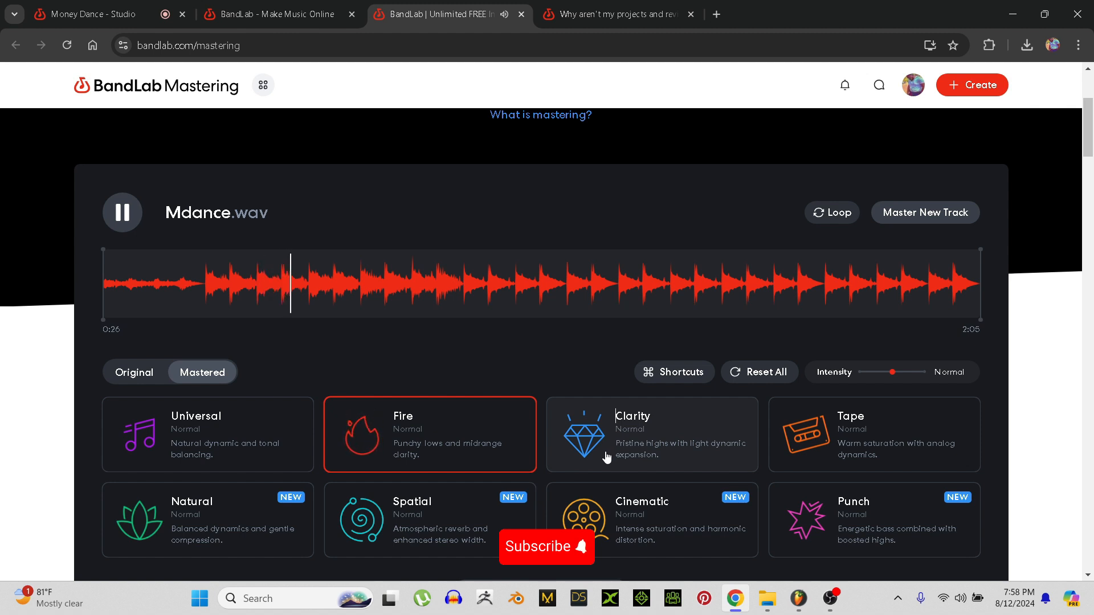
click(578, 448)
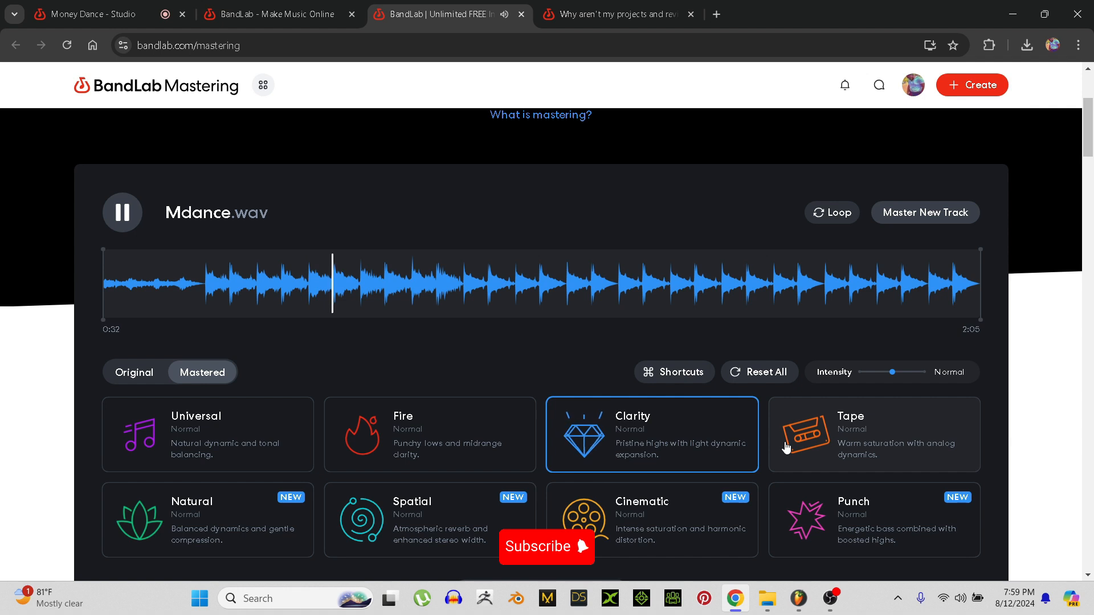
click(788, 446)
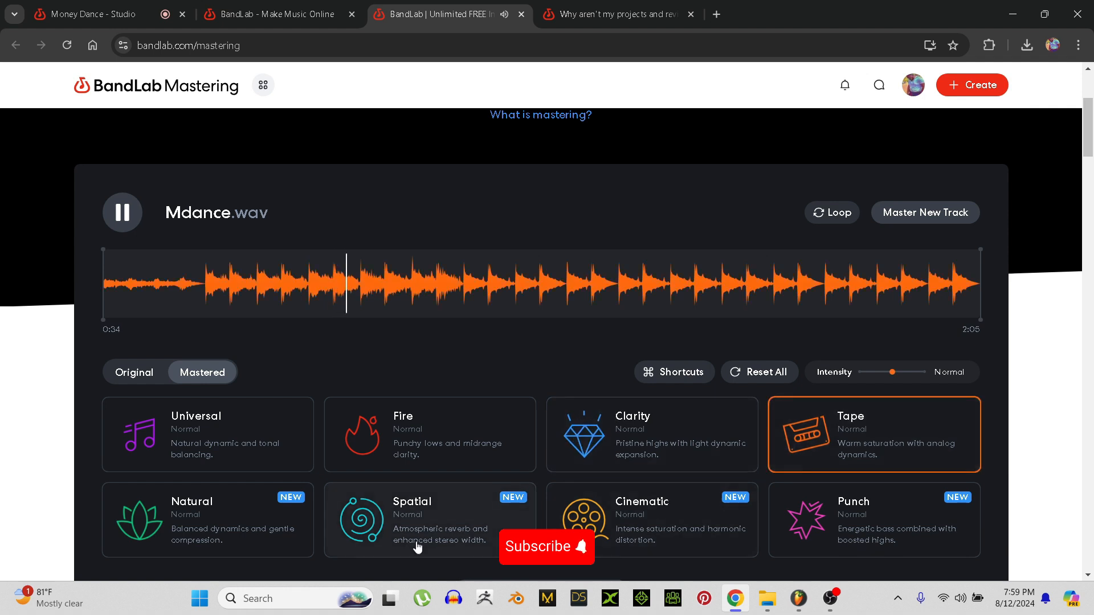
click(275, 525)
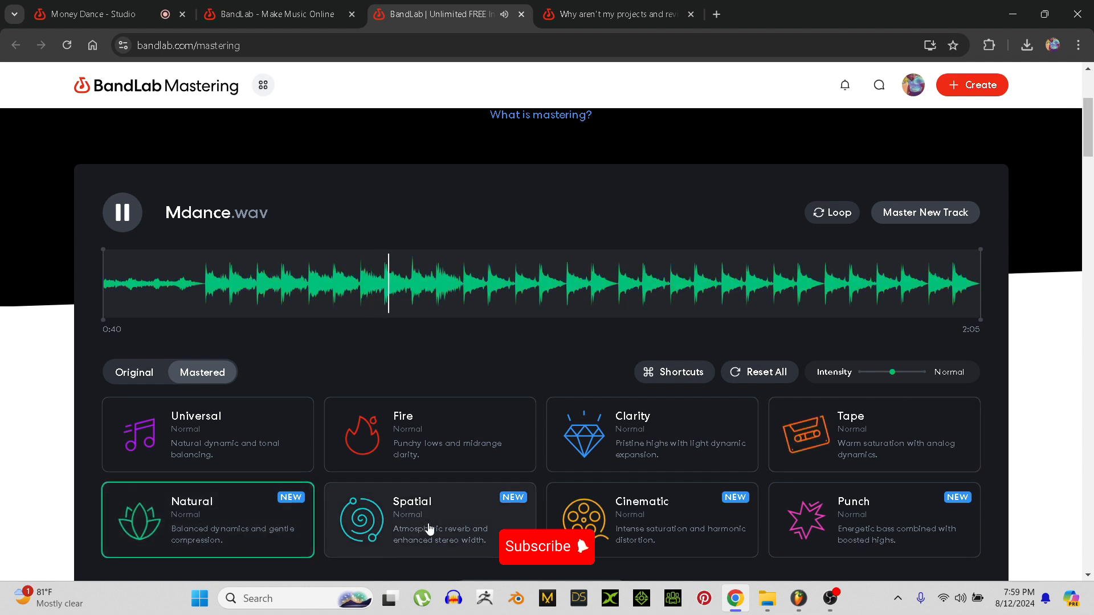
click(429, 529)
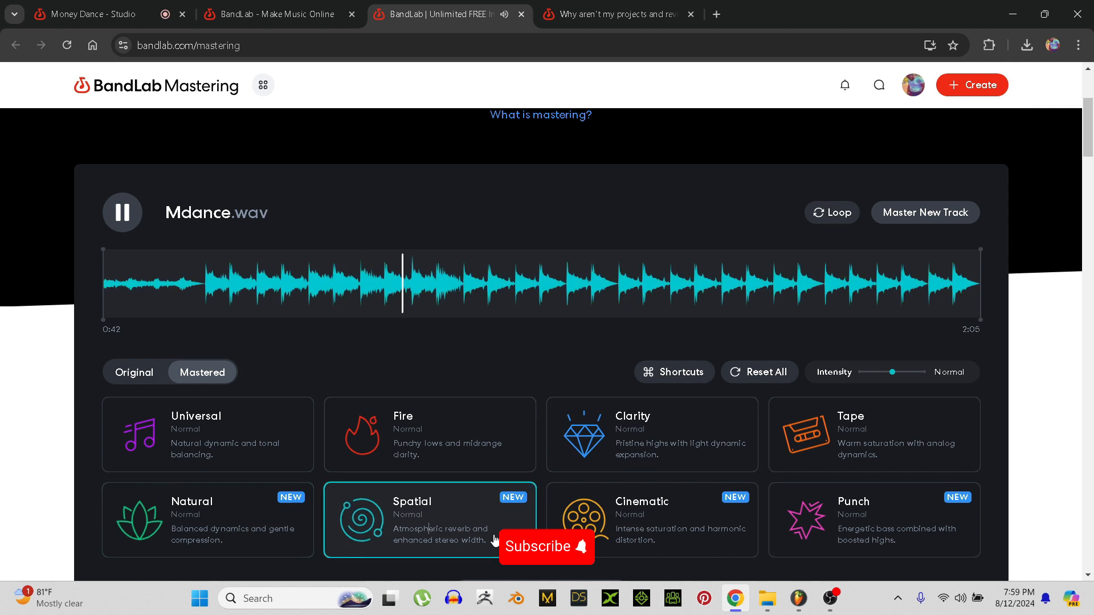
click(645, 542)
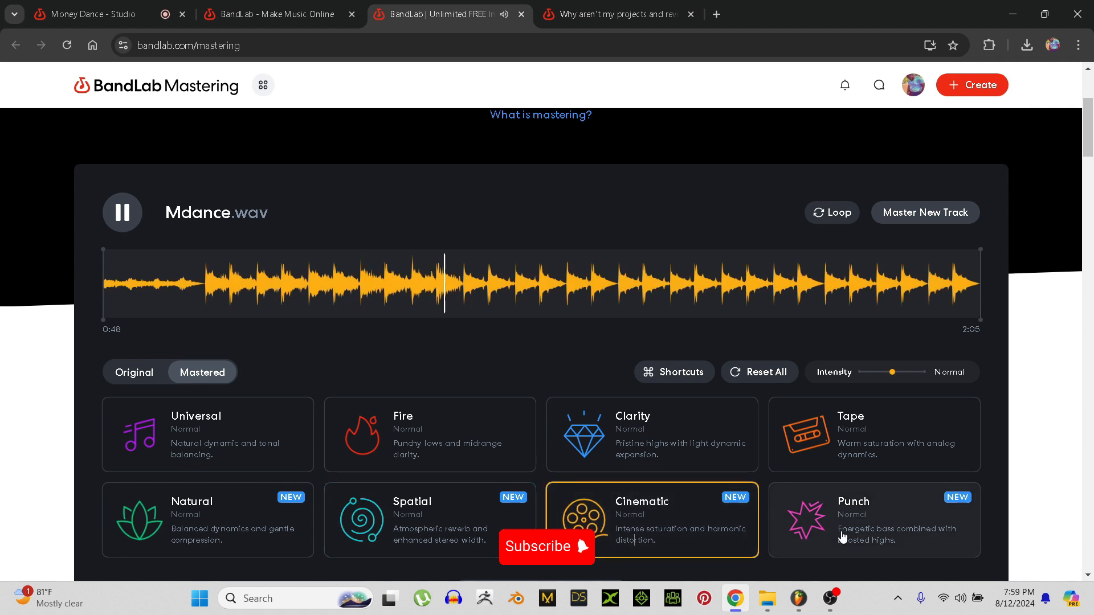
click(808, 534)
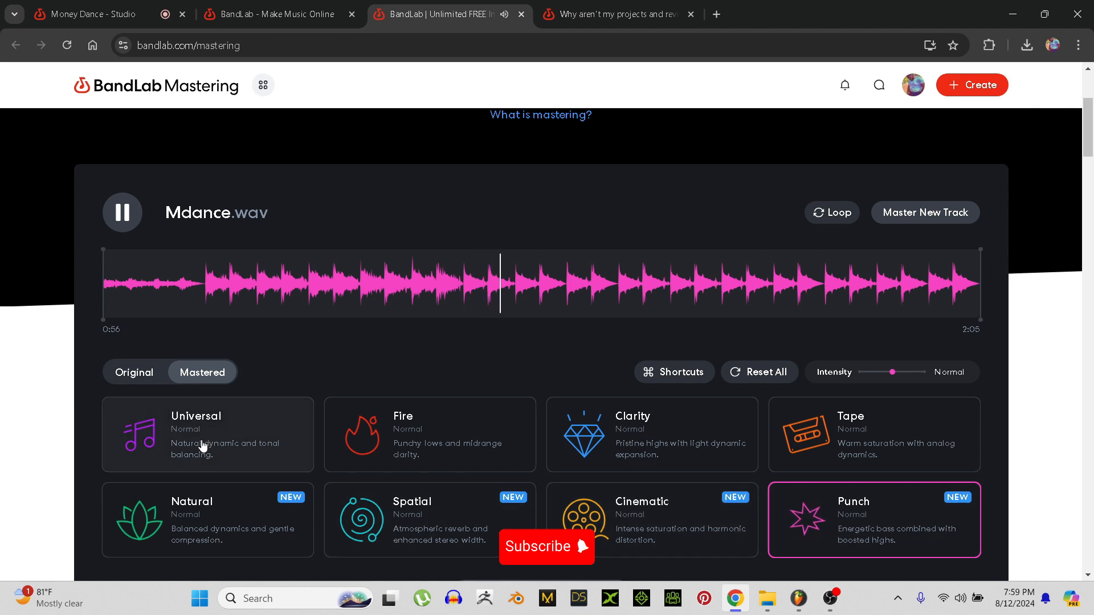
click(202, 445)
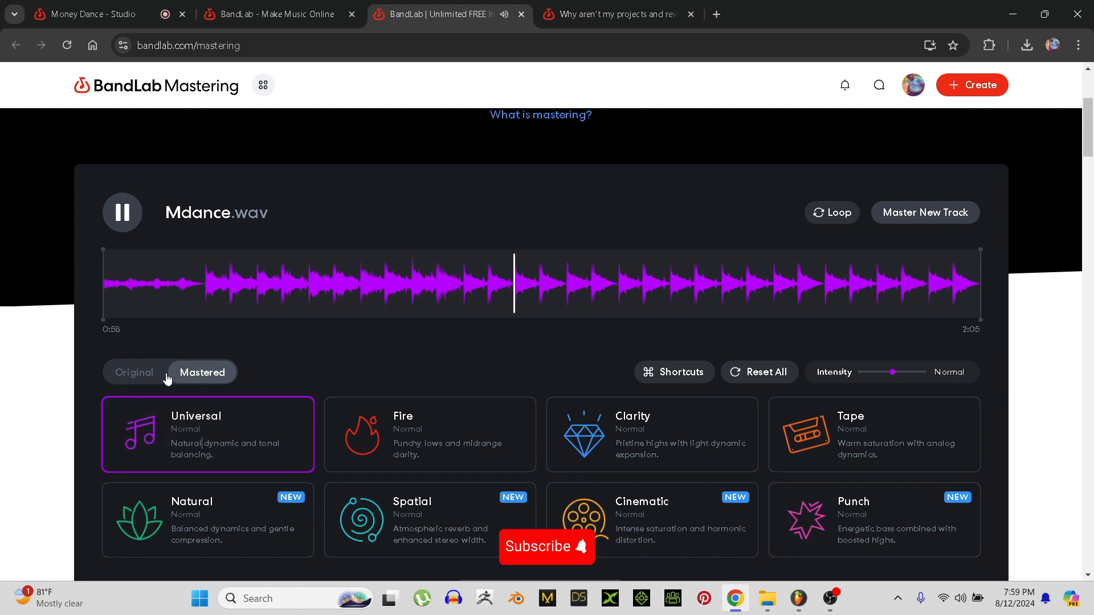